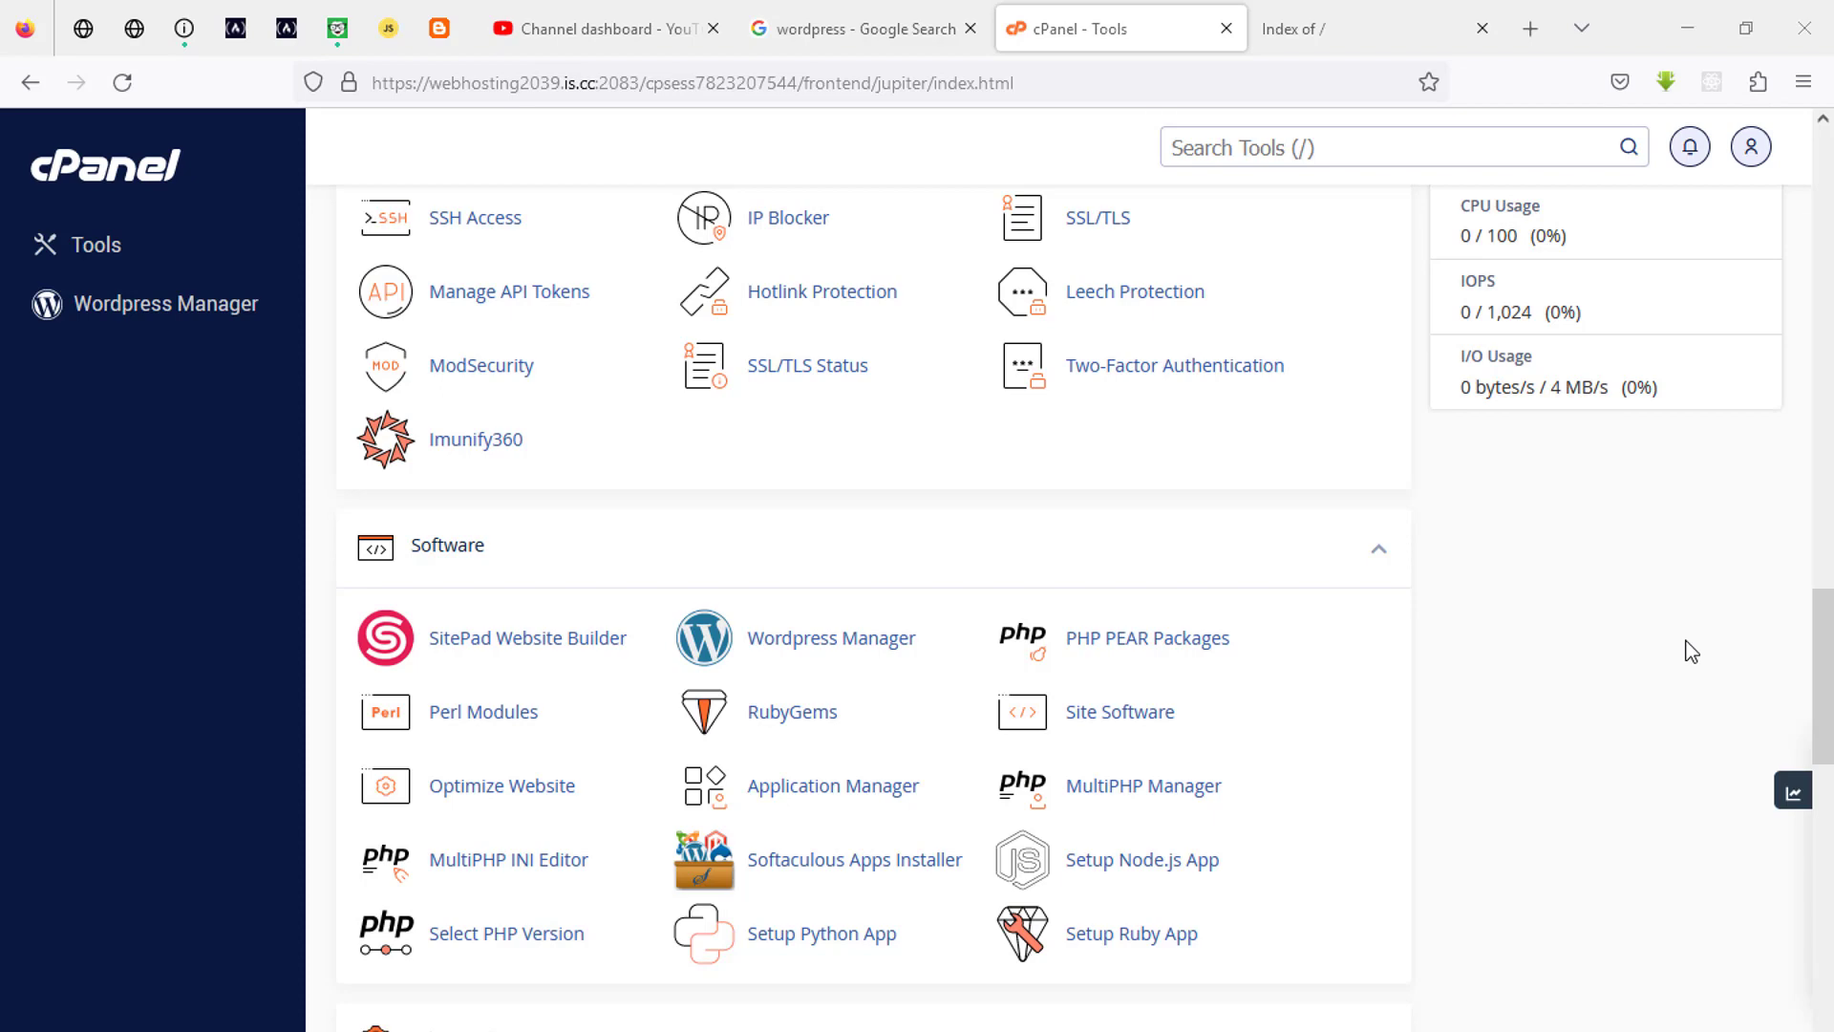
- View the shop subdomain's directory listing, which holds only the cgi-bin folder
click(1327, 13)
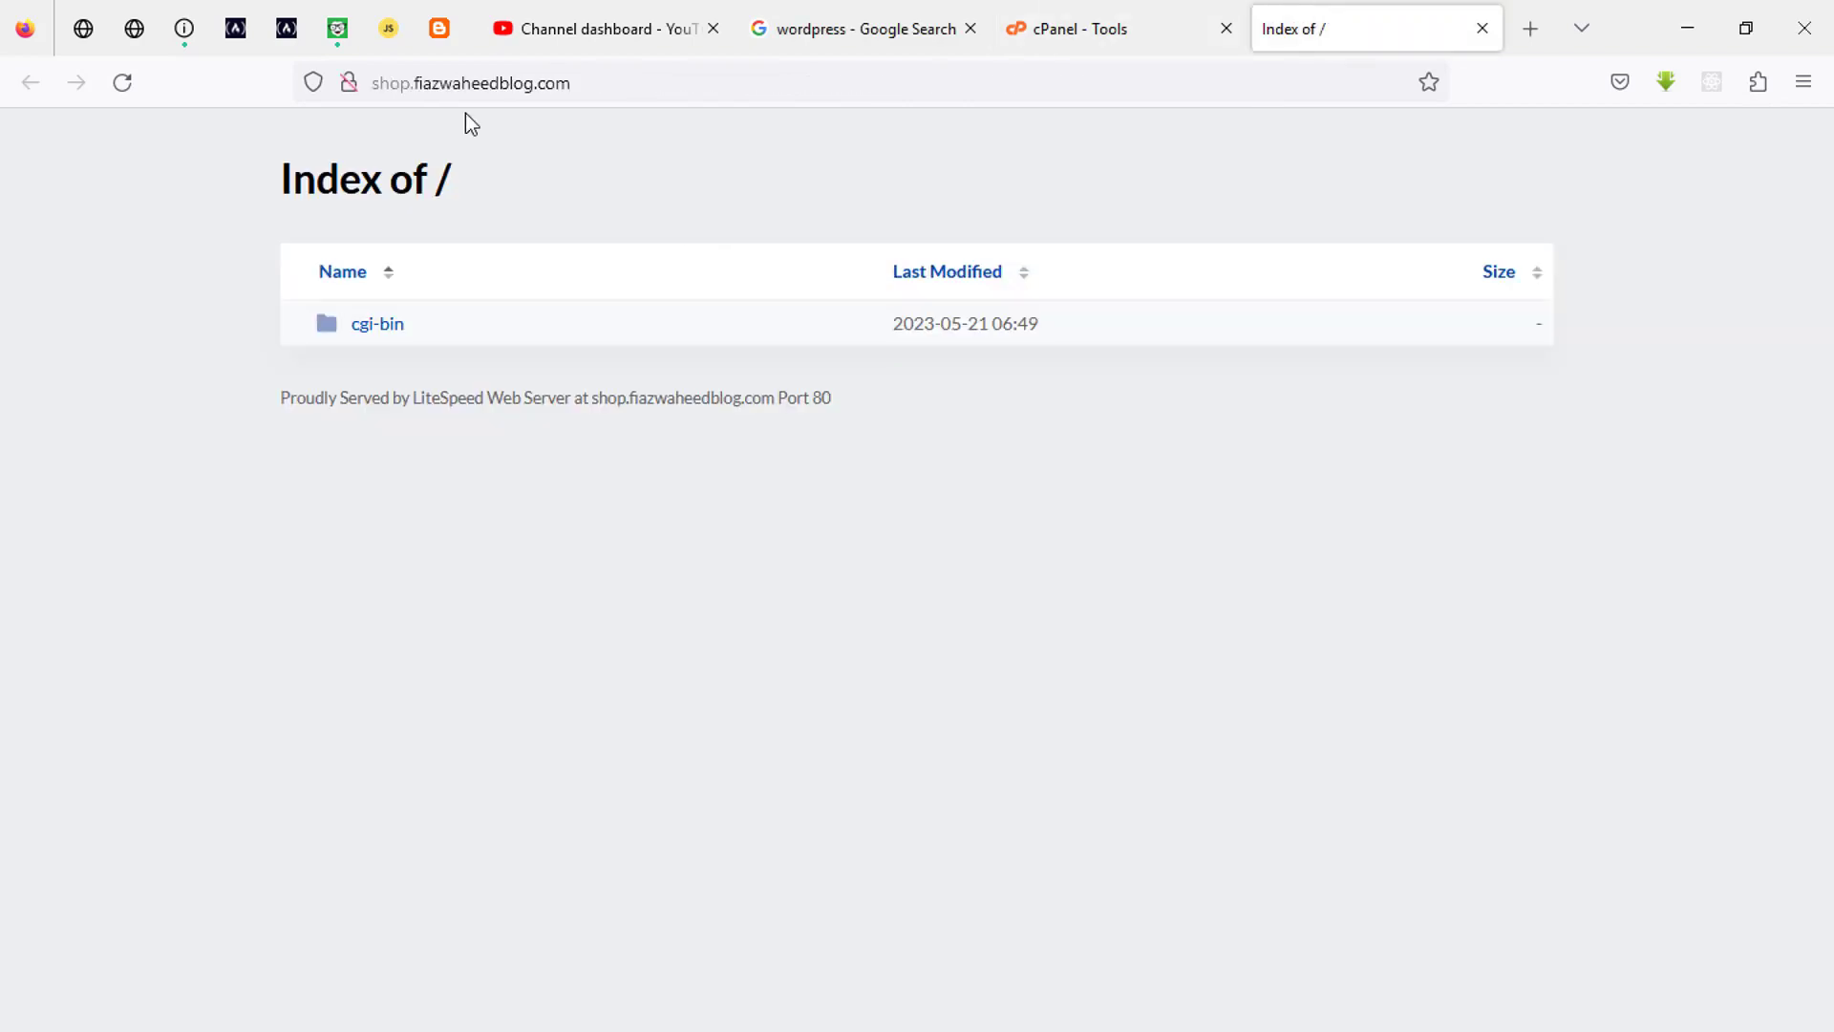
- Return to the cPanel Tools page with its Software section
click(1129, 4)
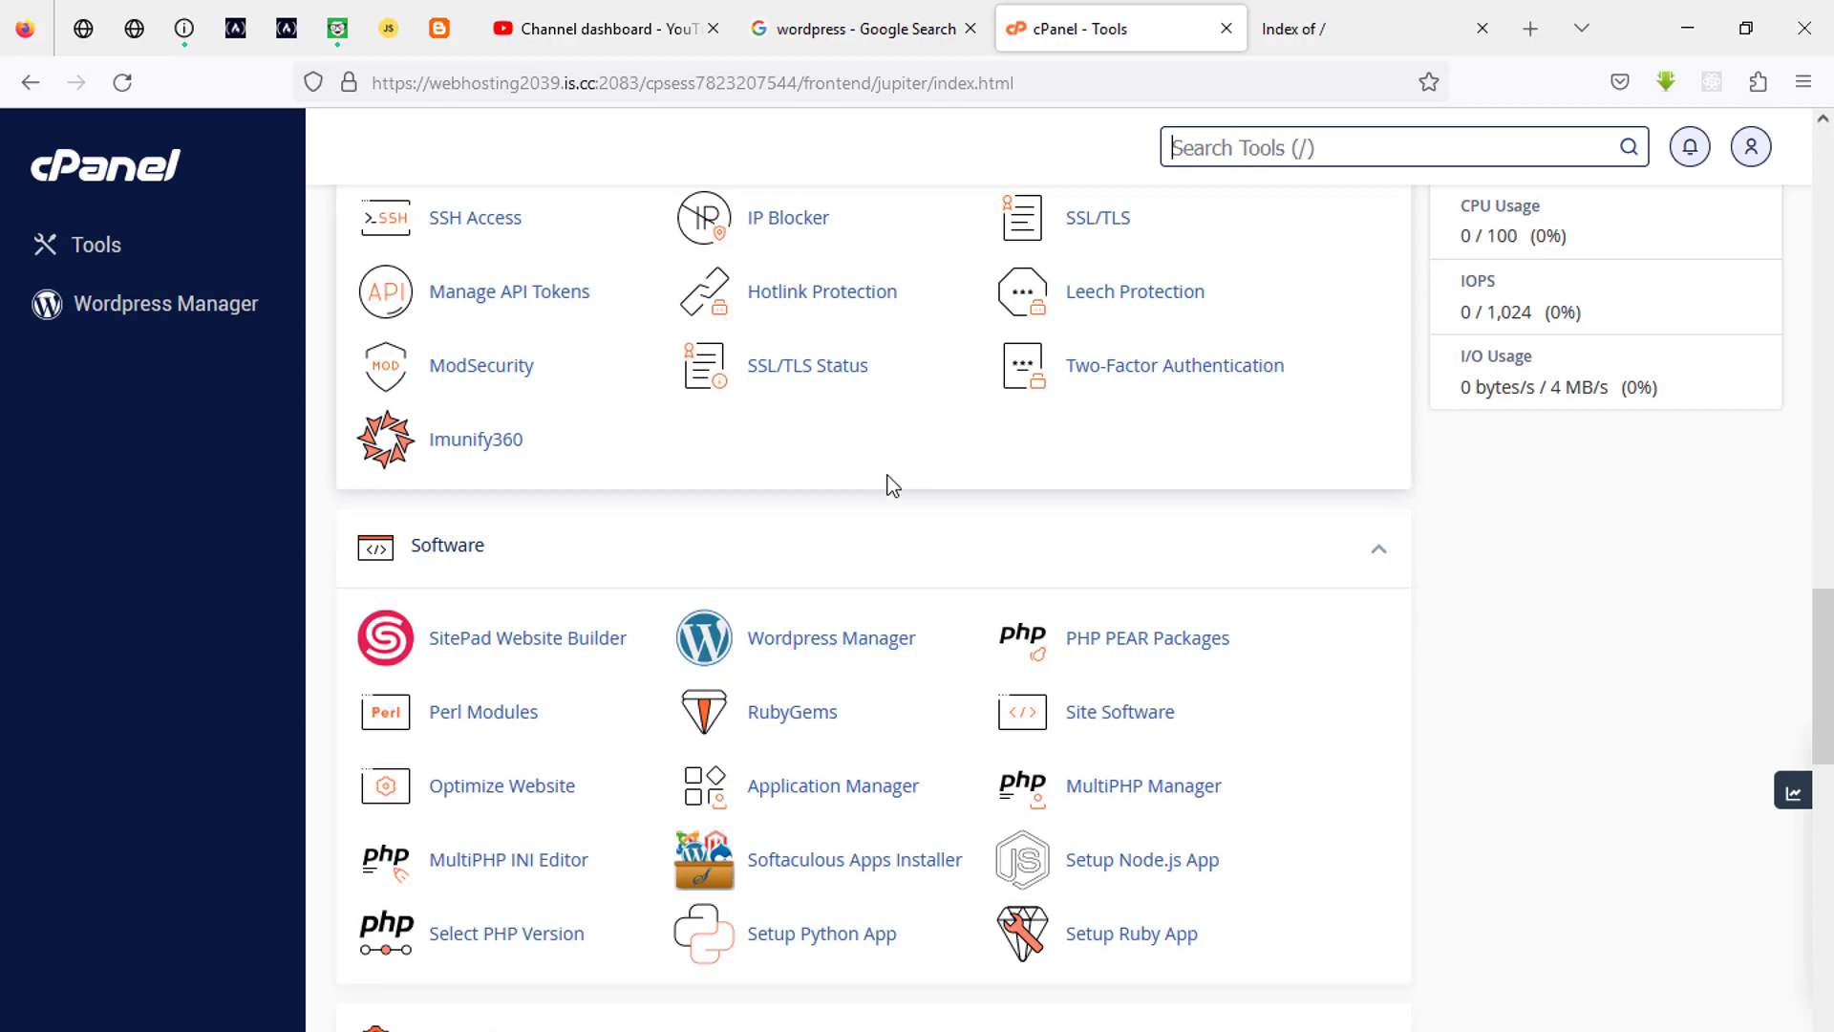
- Open WordPress Manager and start a new WordPress installation
click(817, 647)
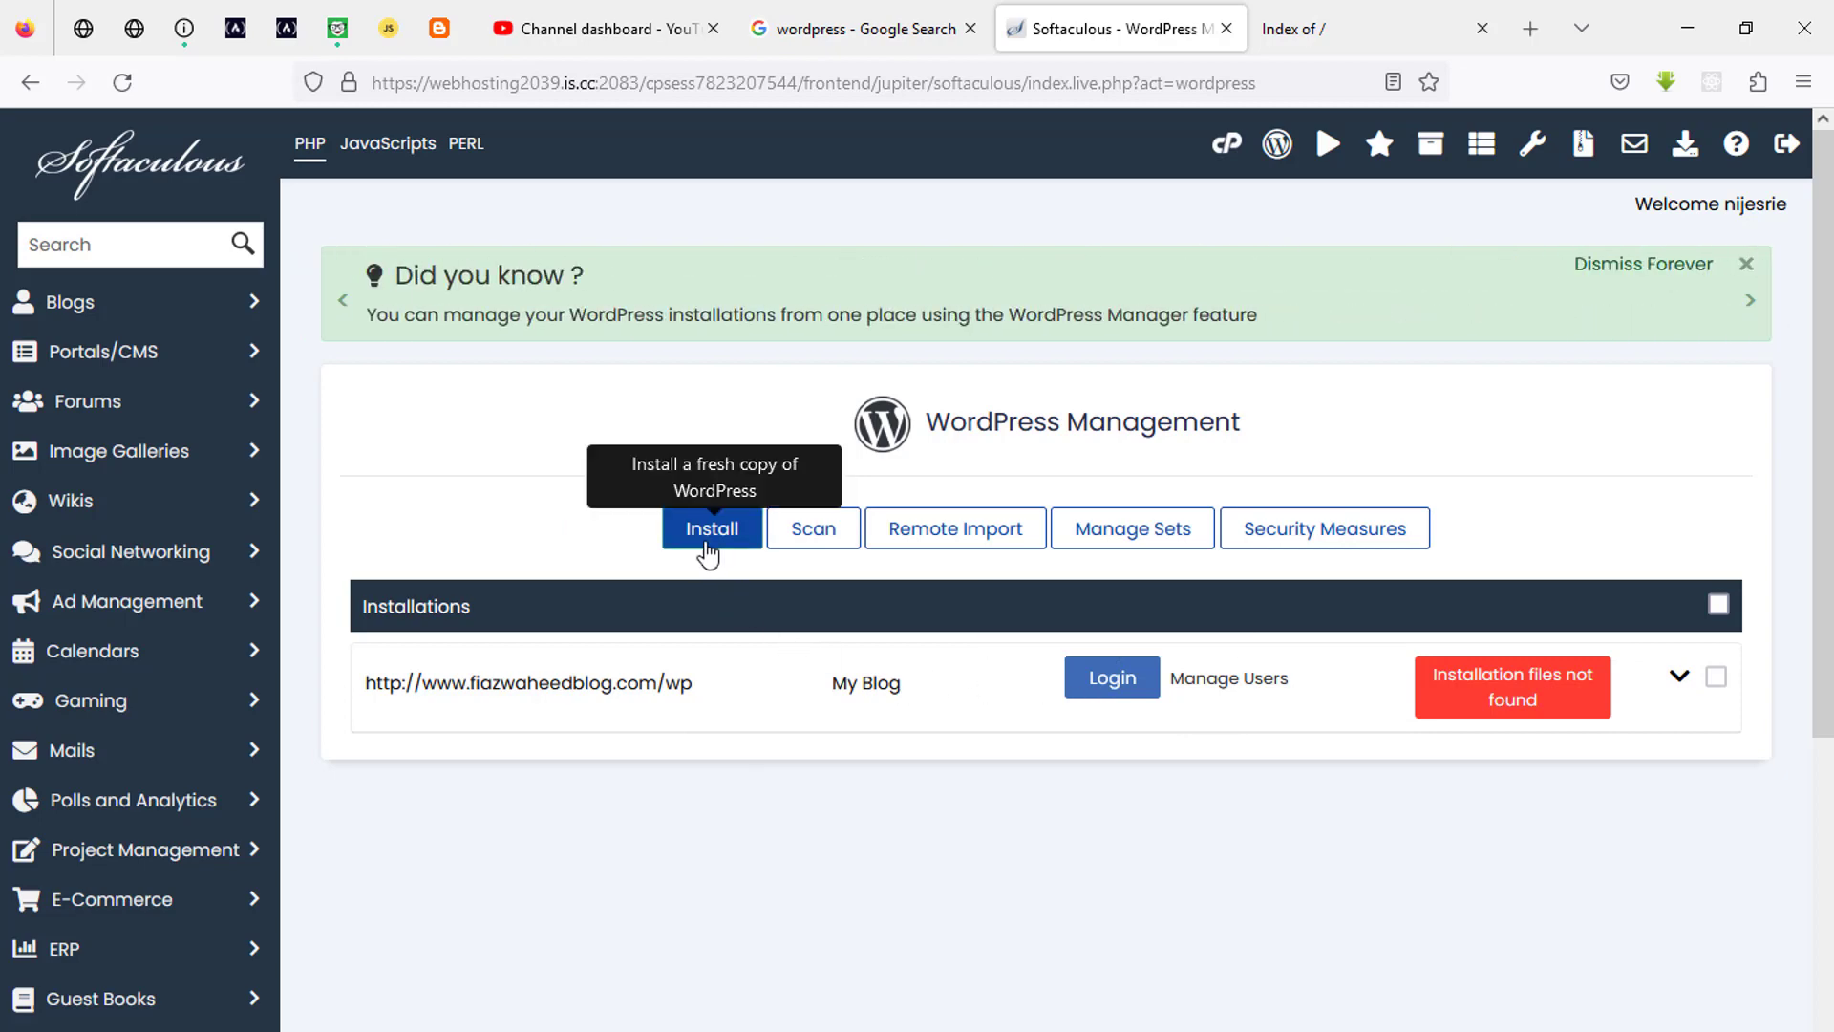
click(707, 549)
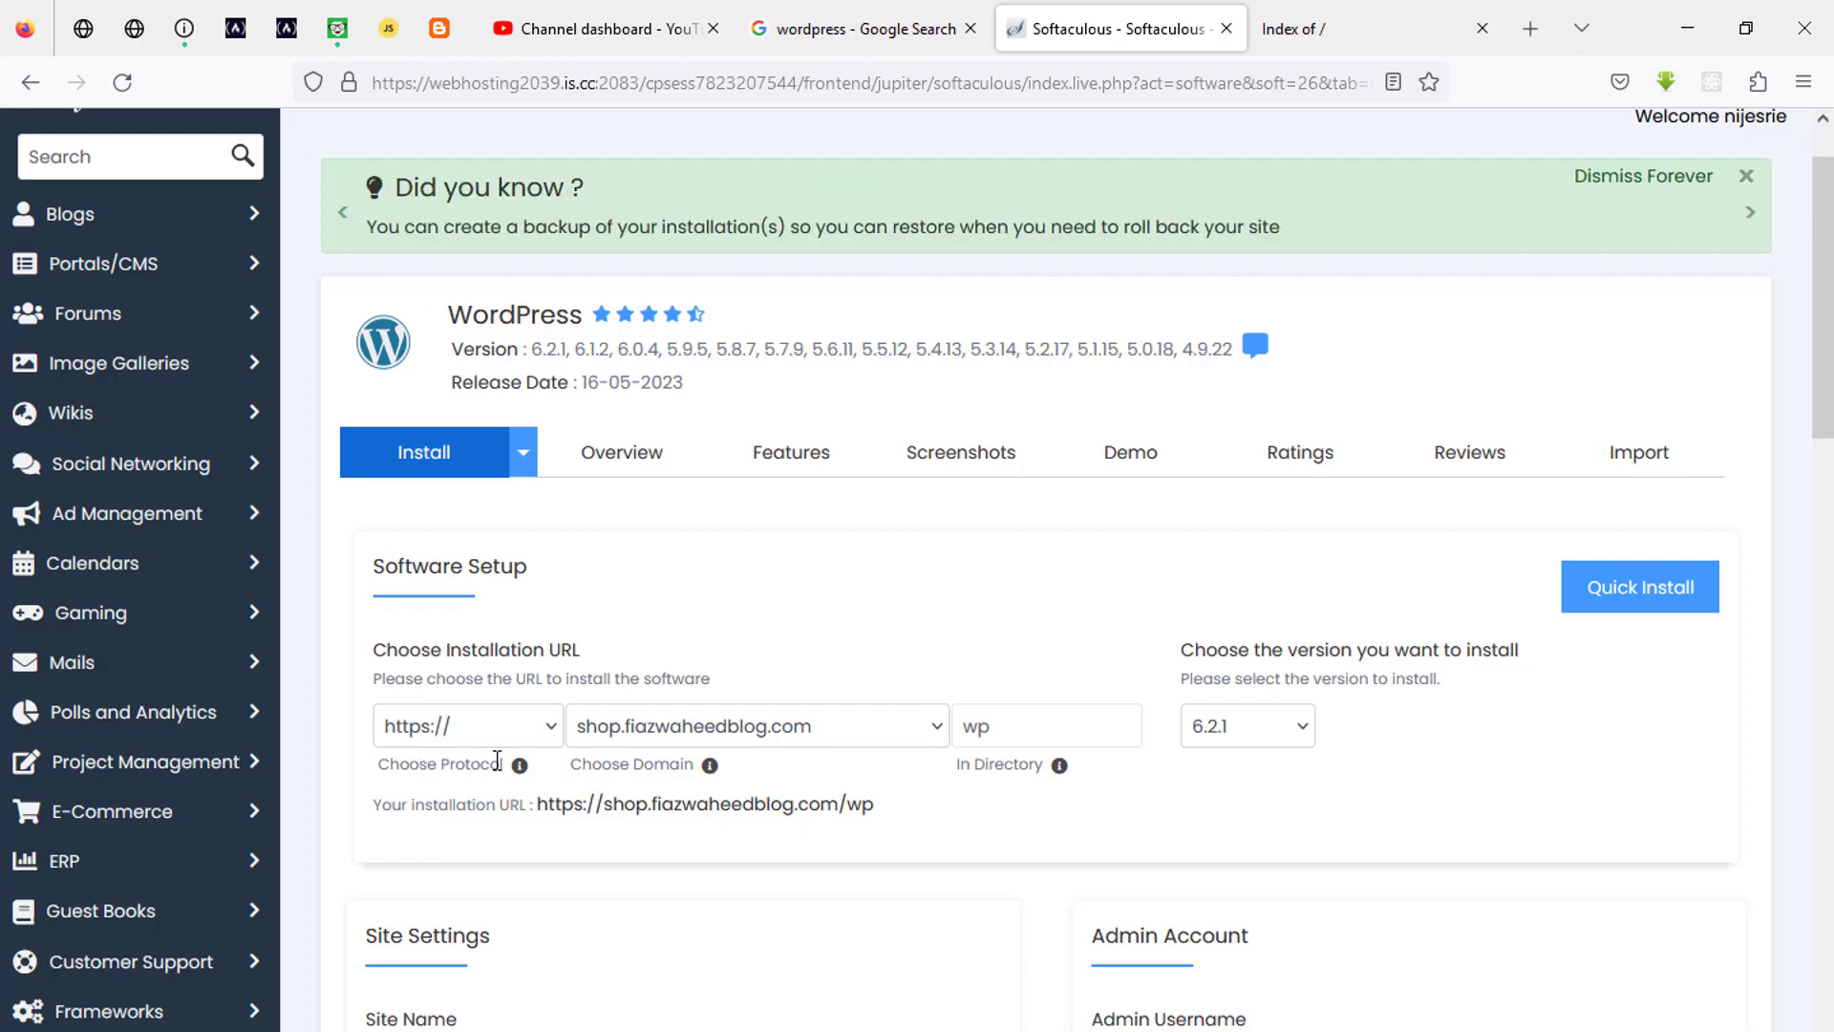
click(555, 729)
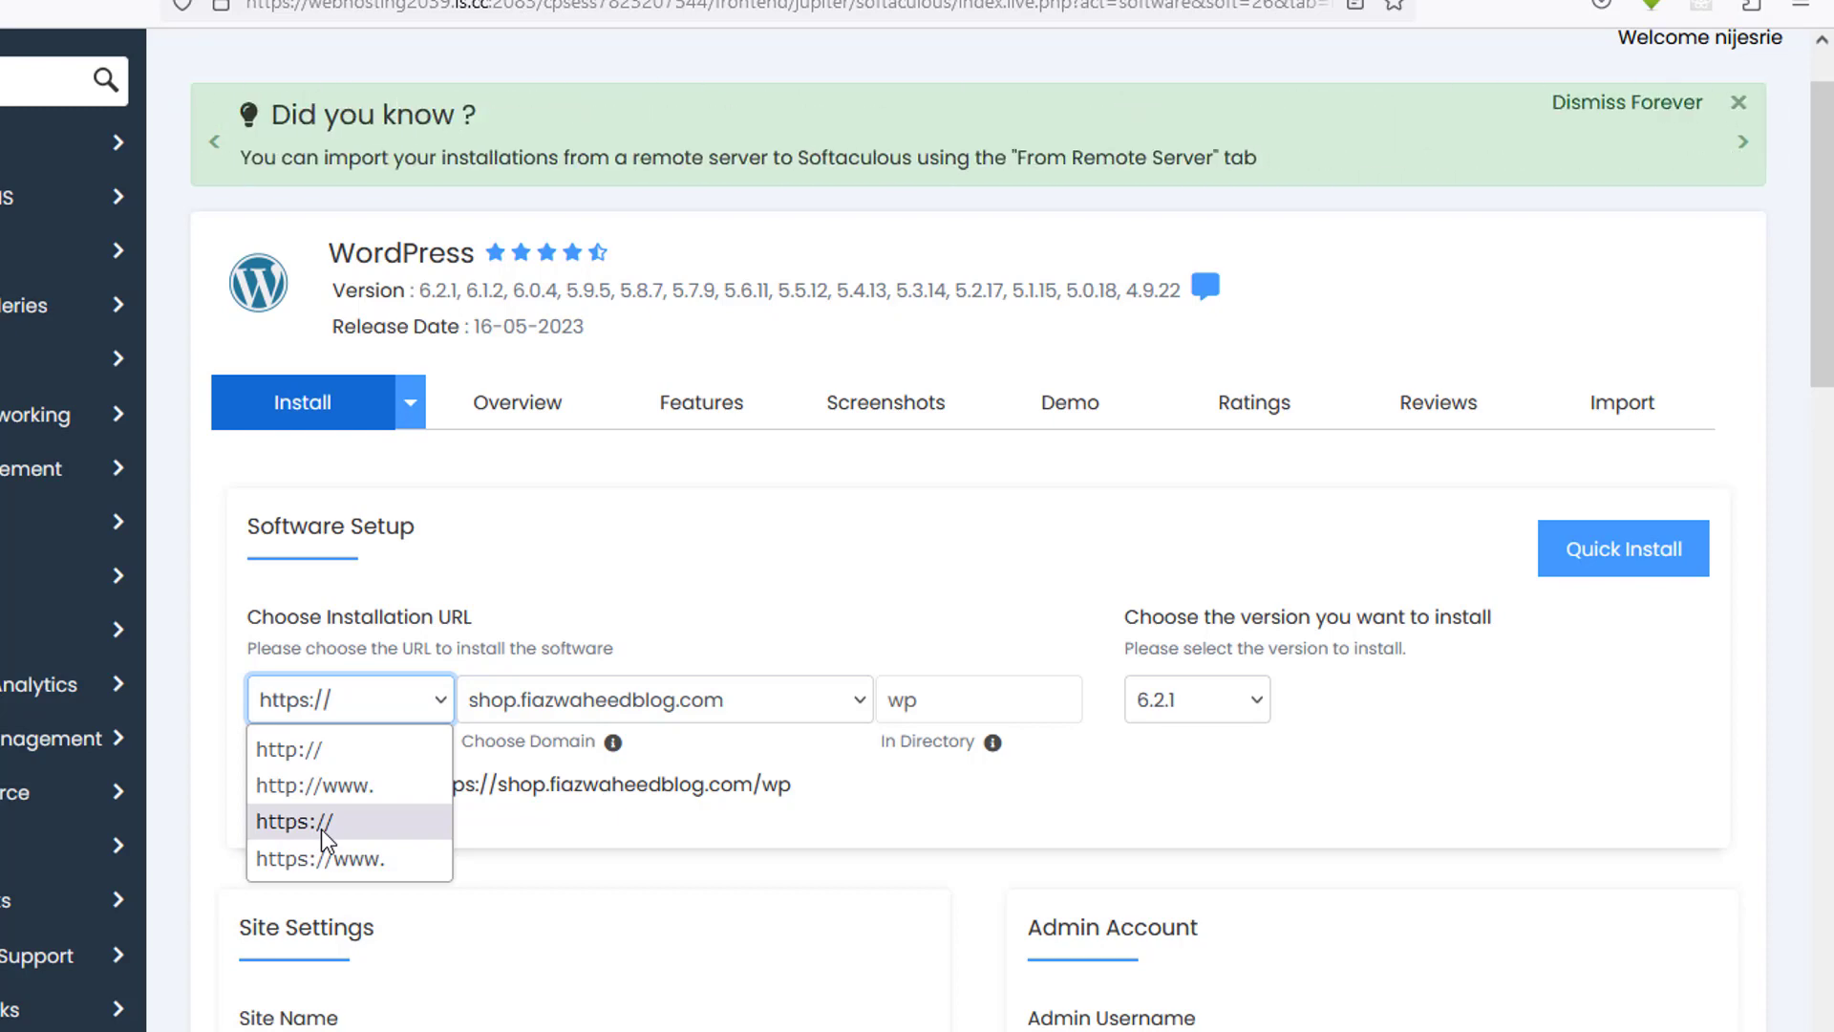
click(325, 825)
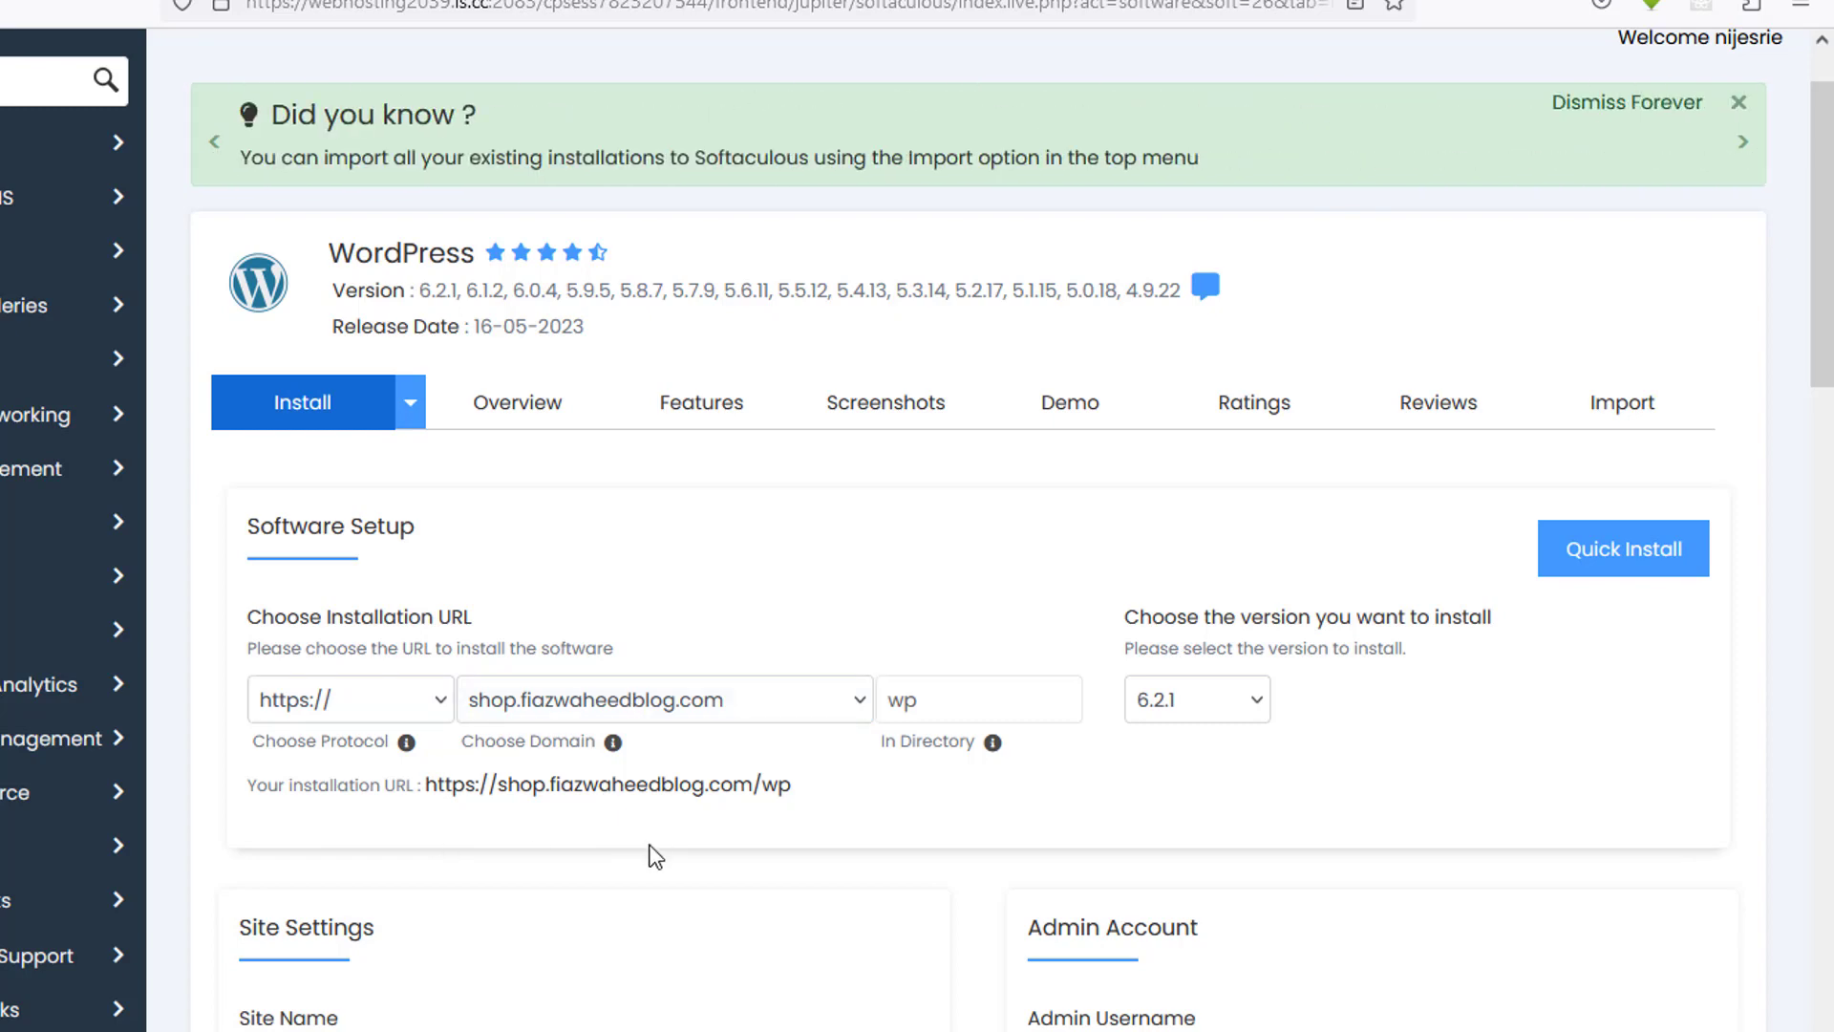
click(986, 698)
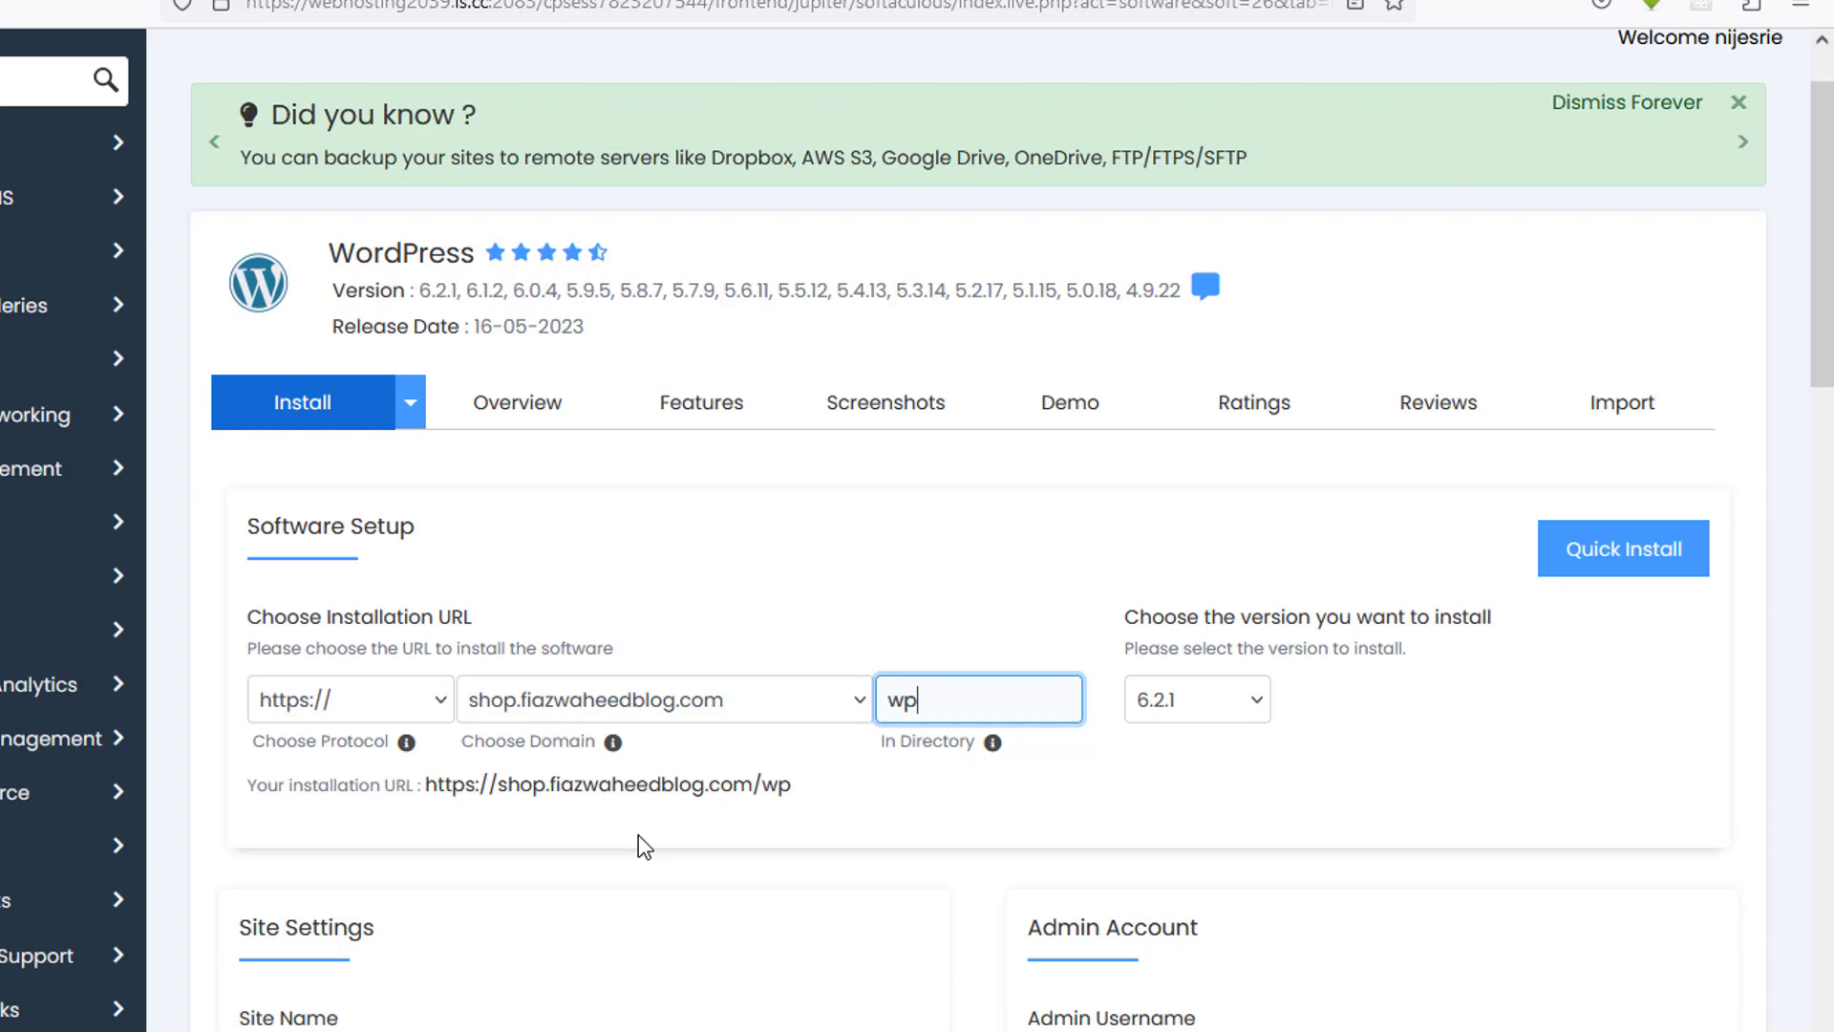
key(BackSpace)
key(BackSpace)
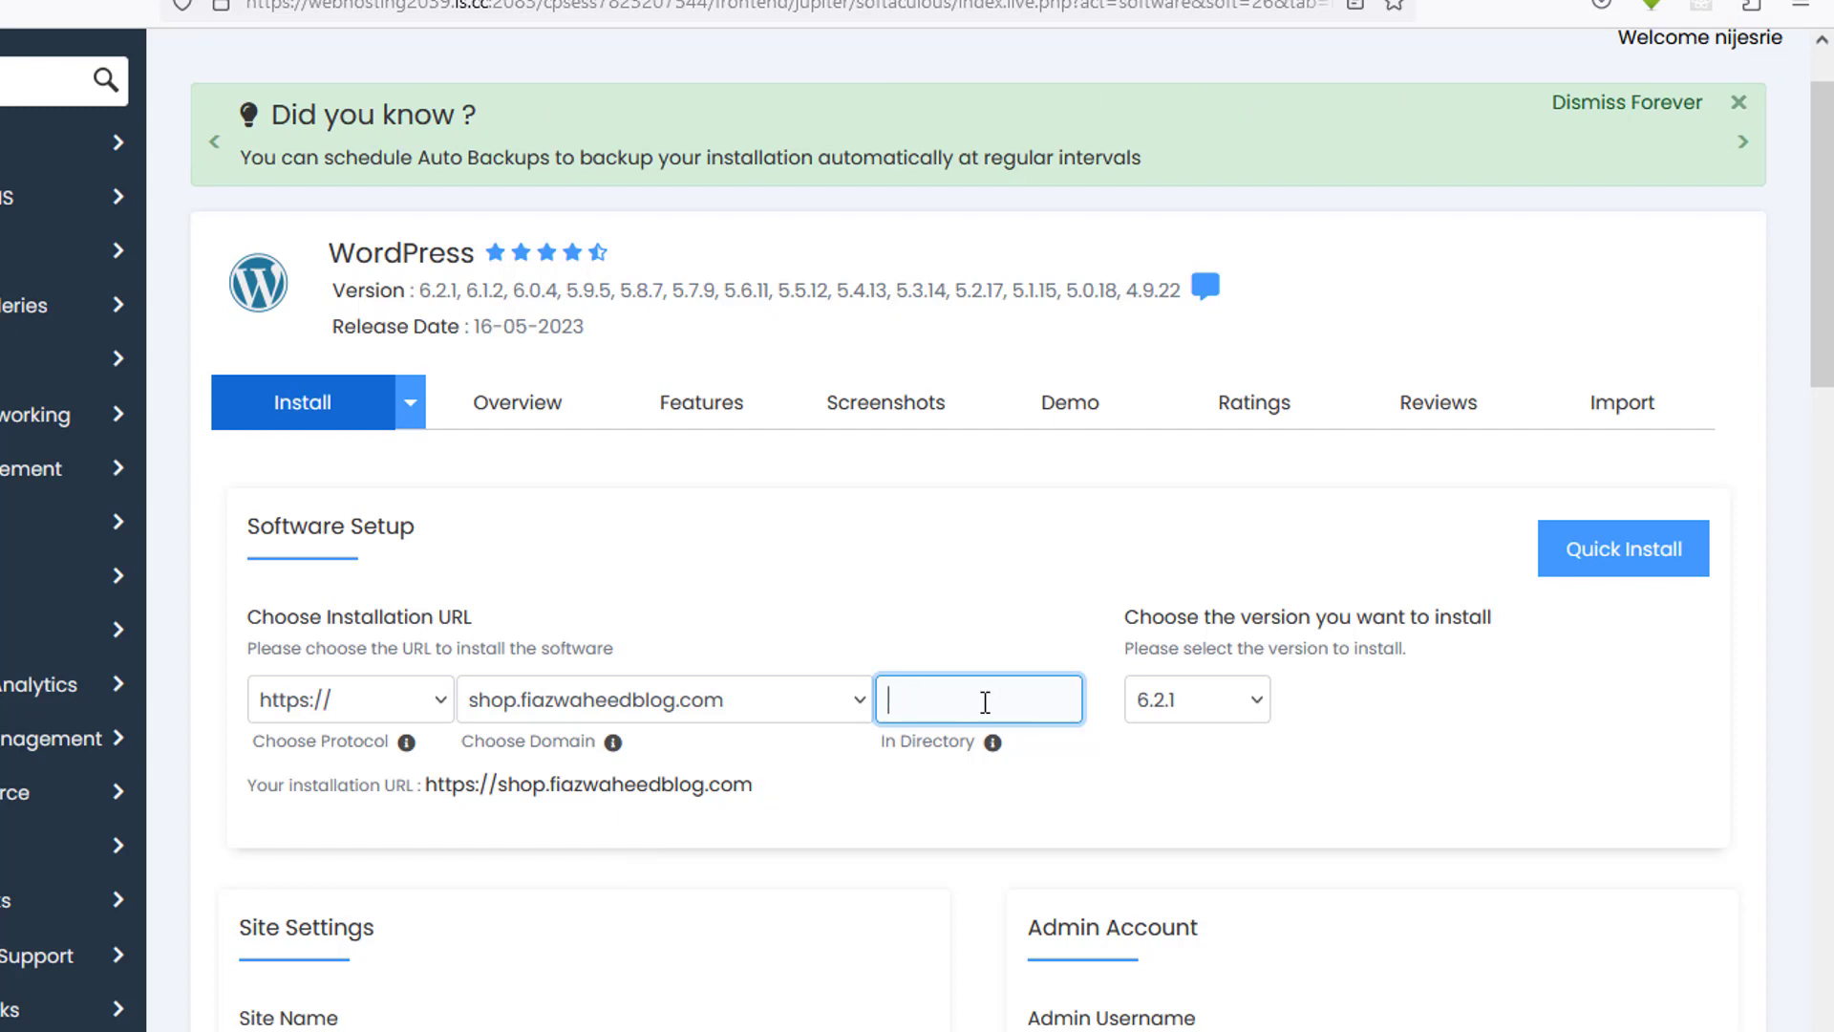
click(936, 810)
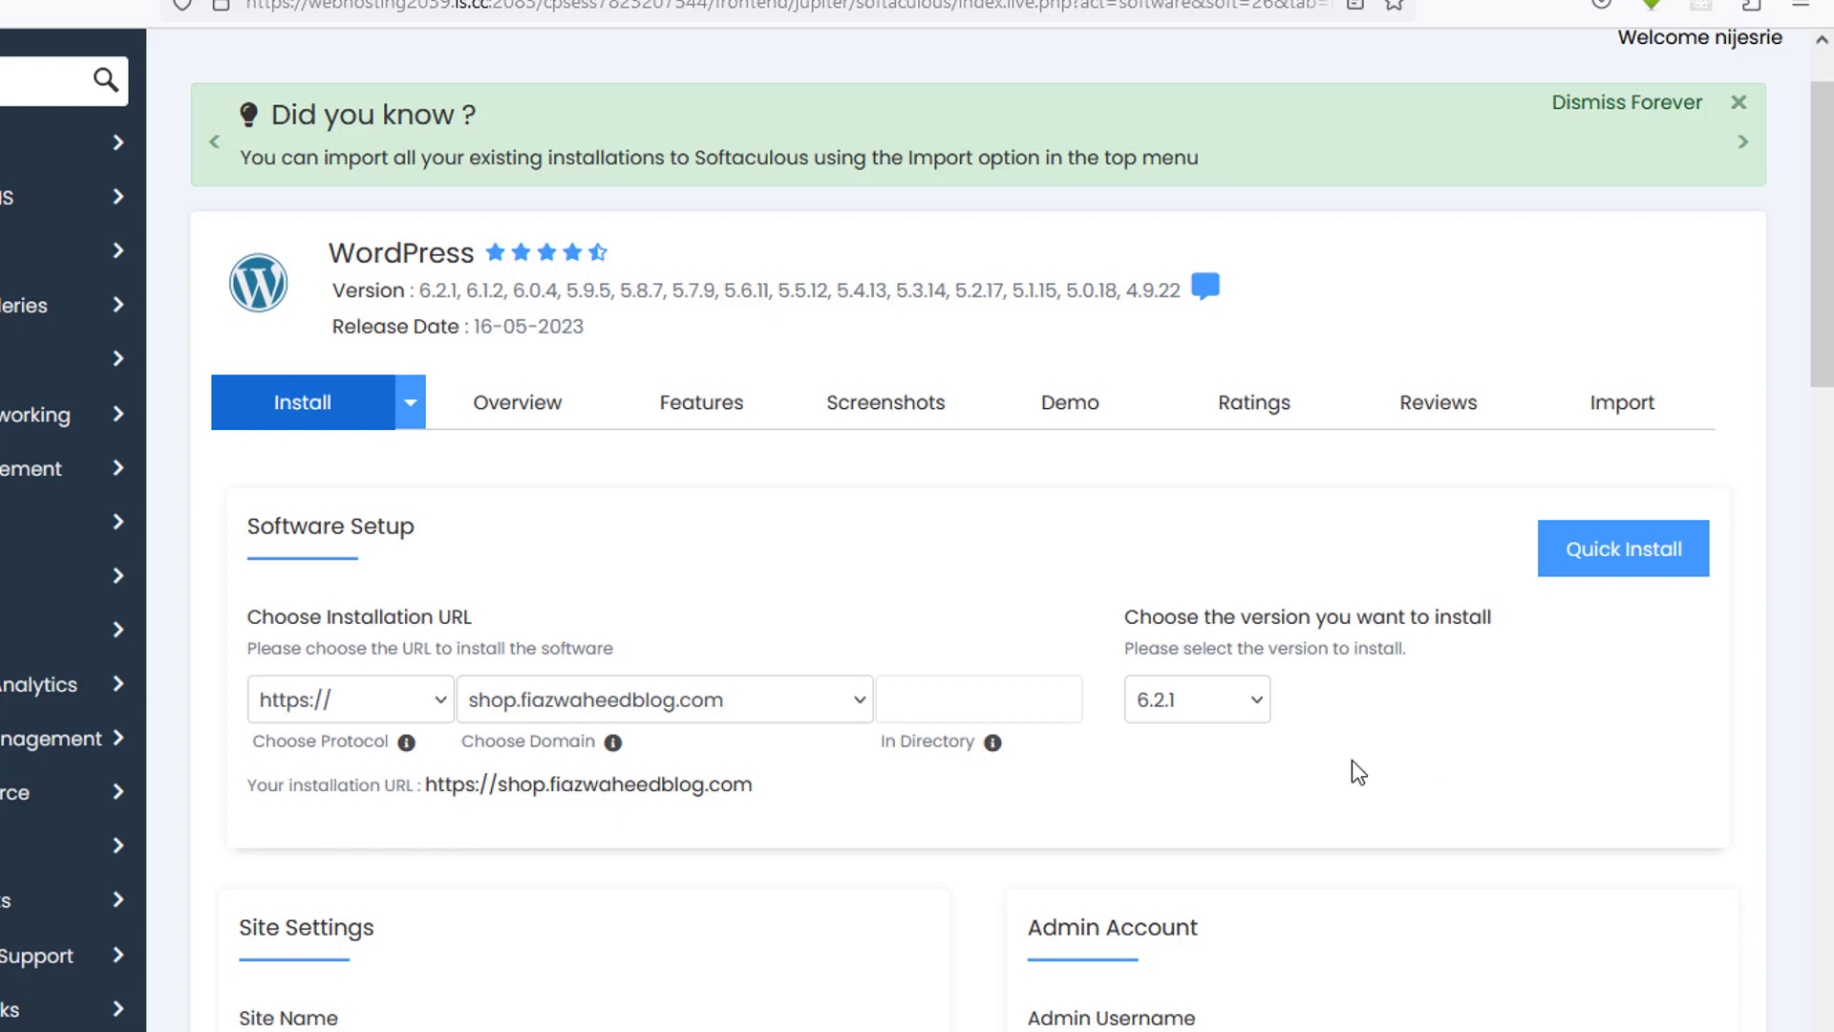
click(1253, 702)
click(1263, 711)
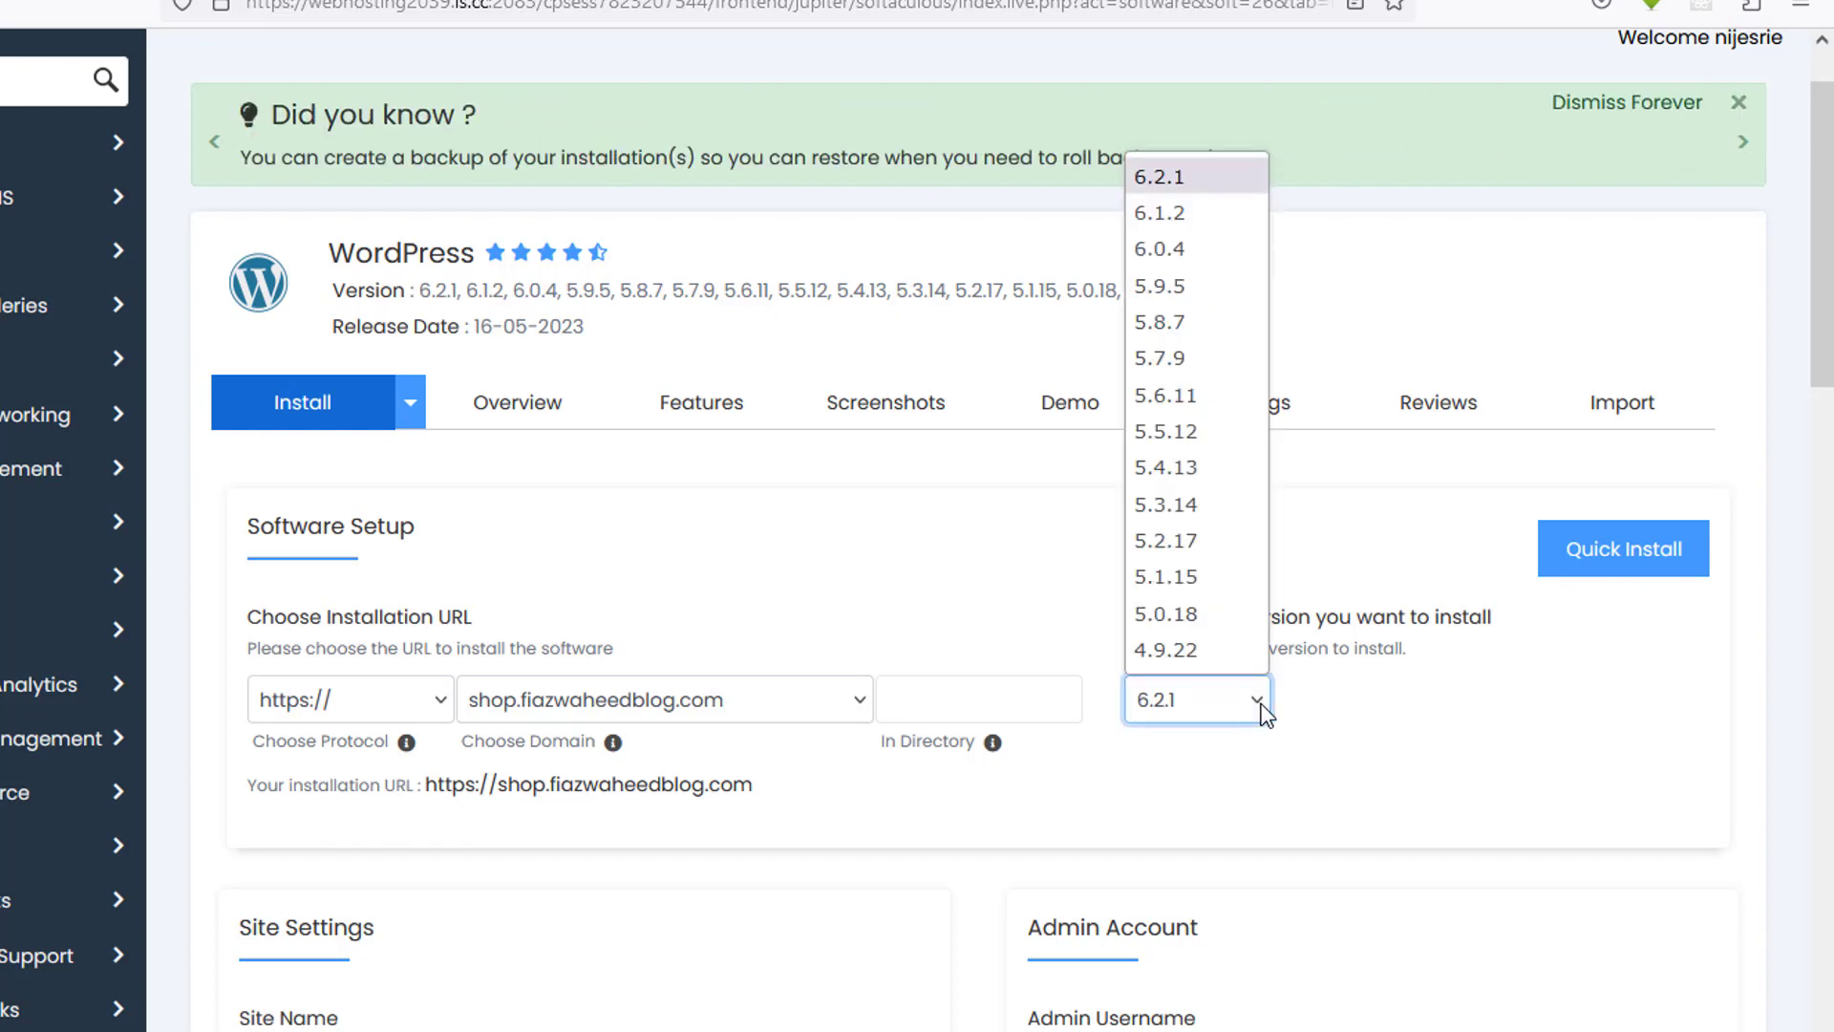
click(1189, 179)
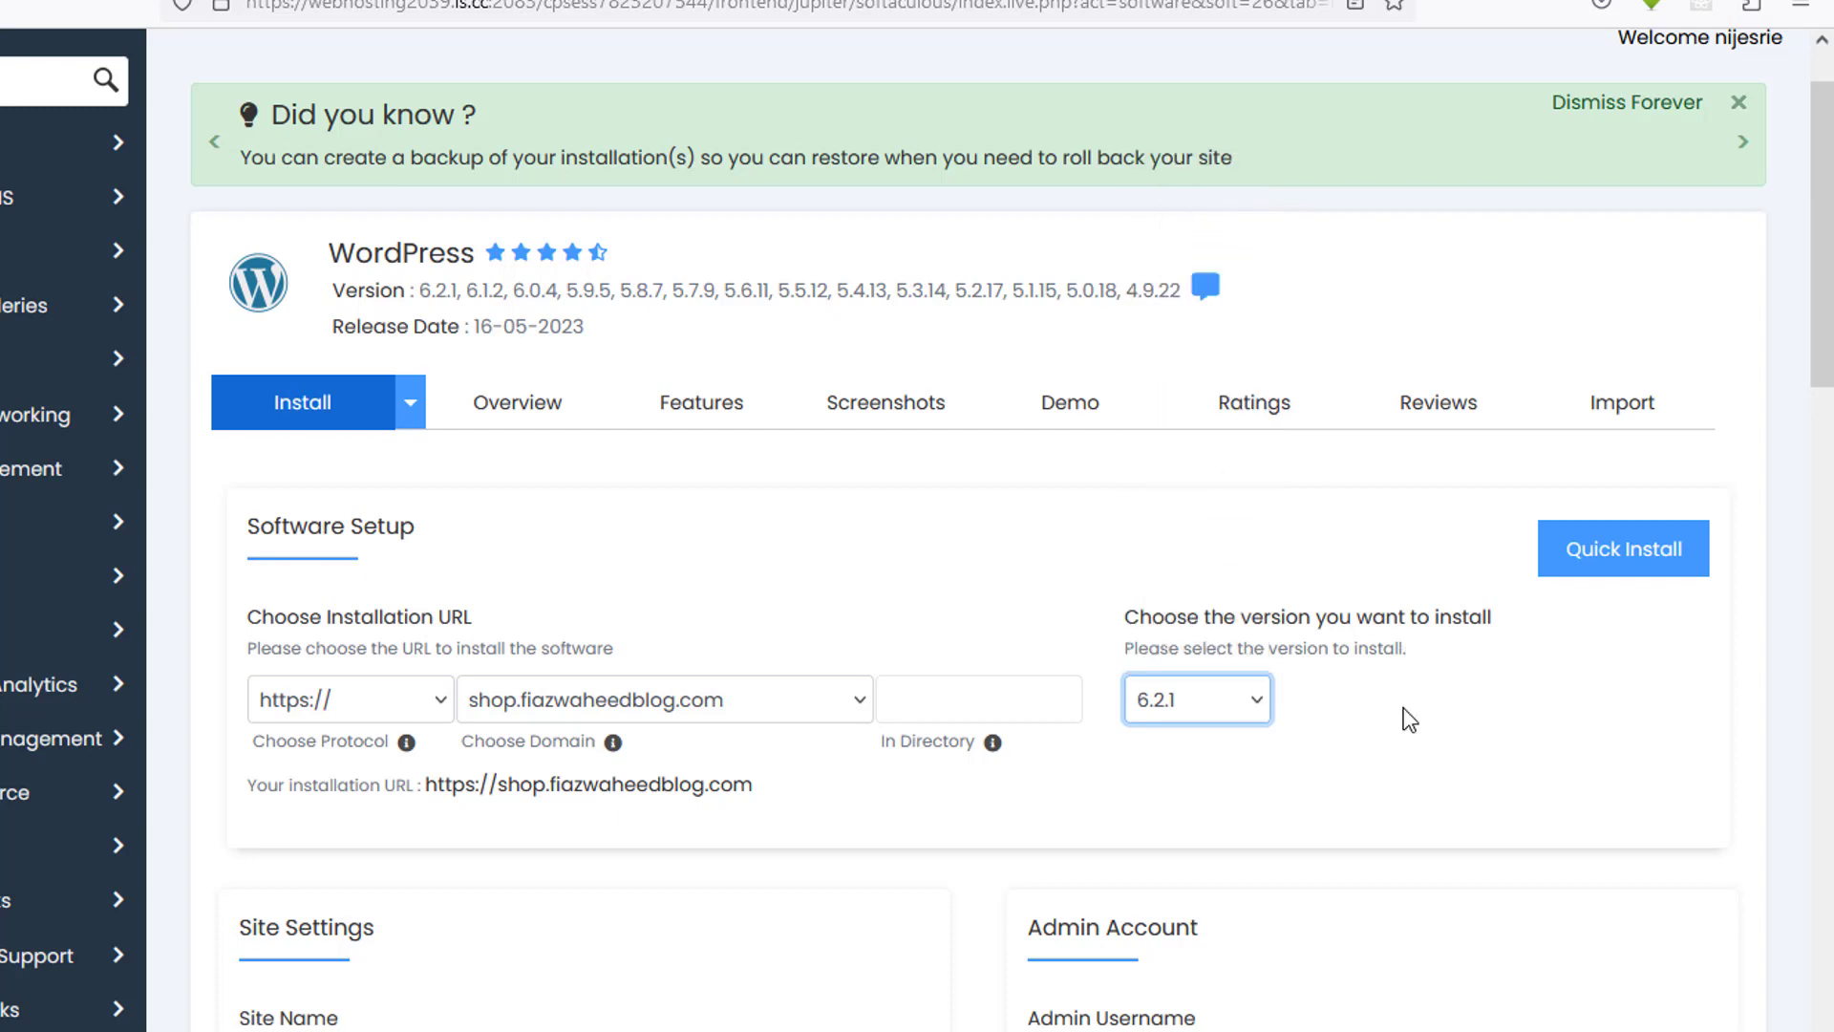
drag(1820, 312, 1820, 466)
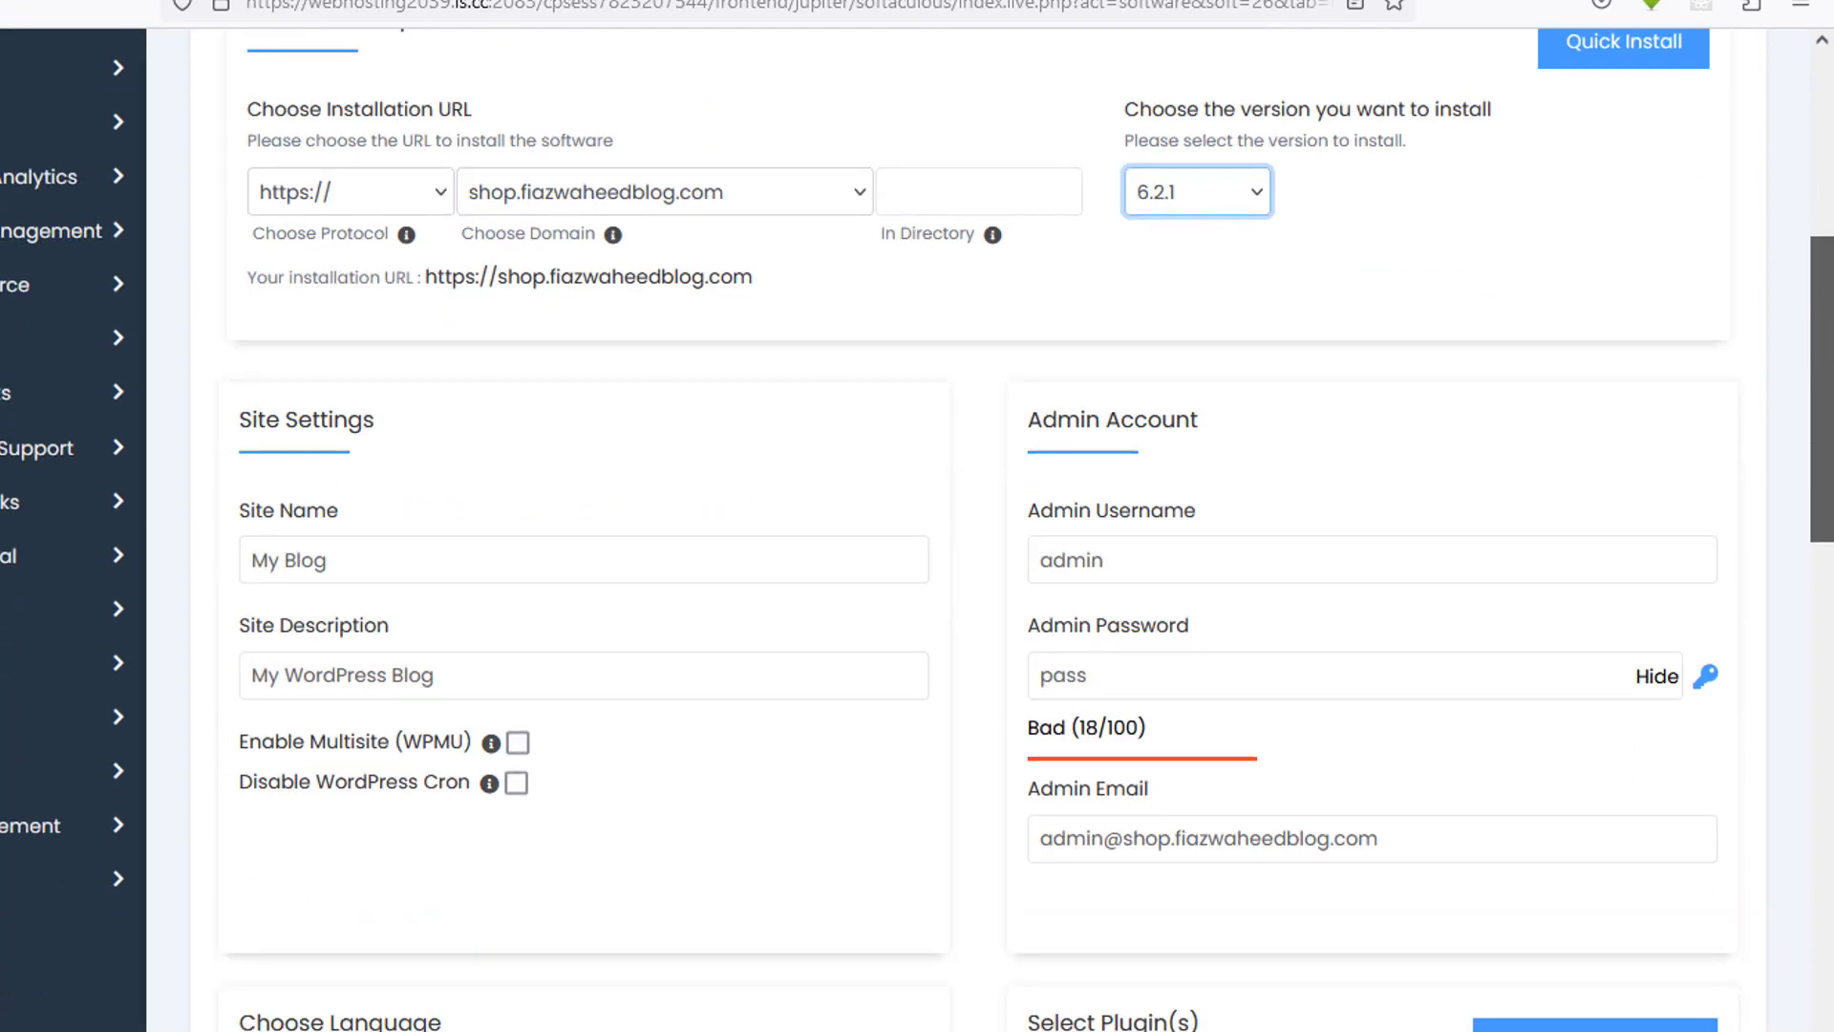
- Replace the default 'My Blog' site name with the owner's shop title
click(352, 565)
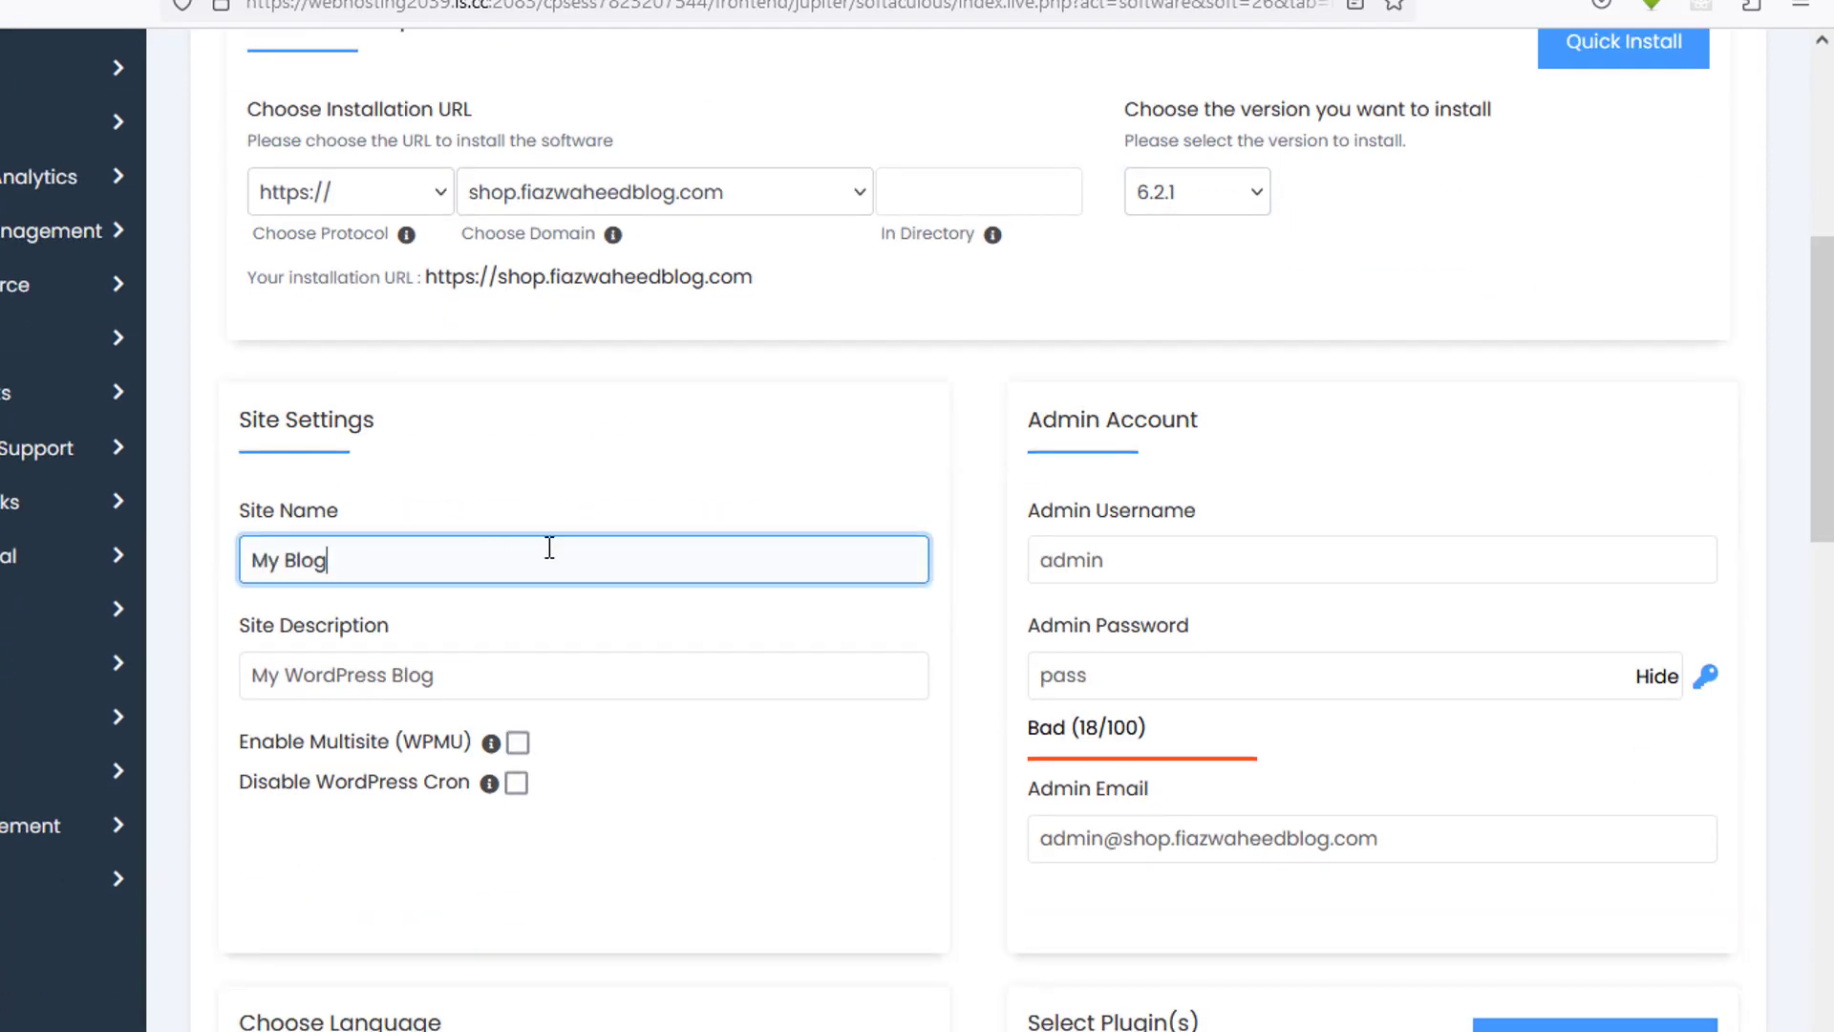
key(BackSpace)
key(BackSpace)
key(BackSpace)
key(BackSpace)
key(BackSpace)
key(BackSpace)
key(BackSpace)
text(Shop )
text(by)
key(BackSpace)
key(BackSpace)
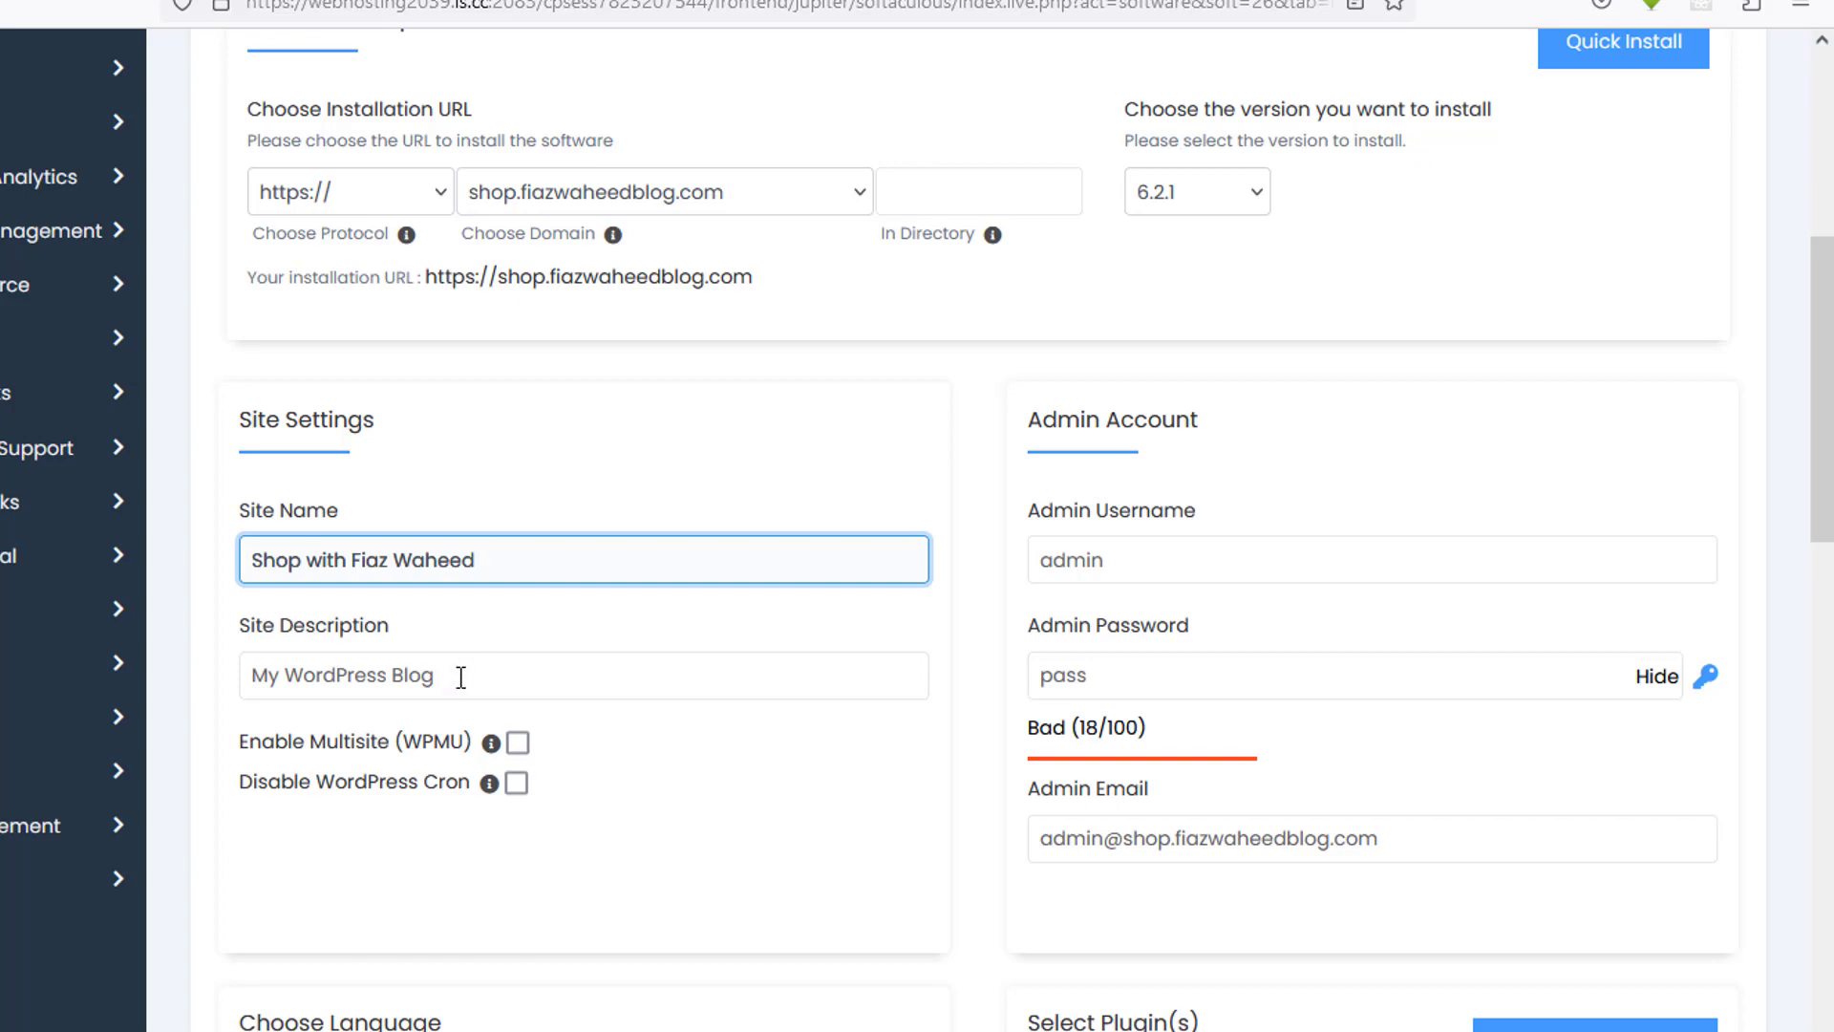
- Review the site description and clear the default admin username
click(380, 676)
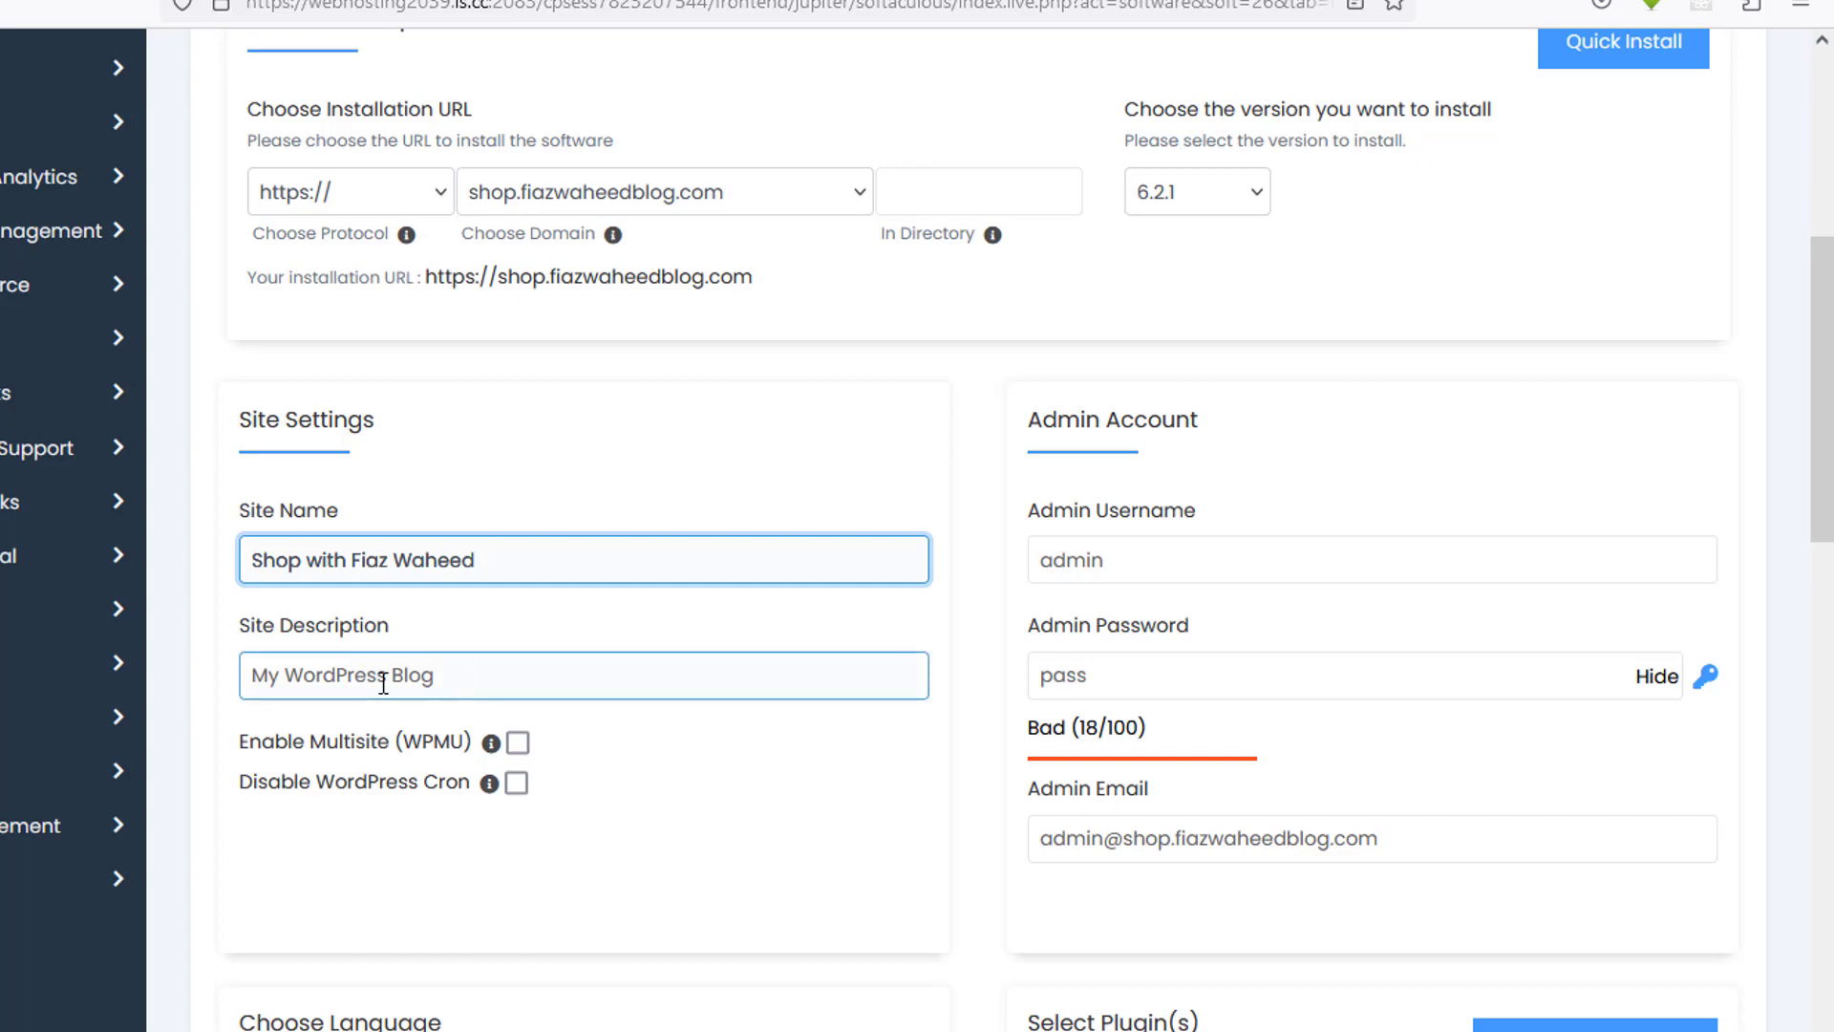
click(467, 673)
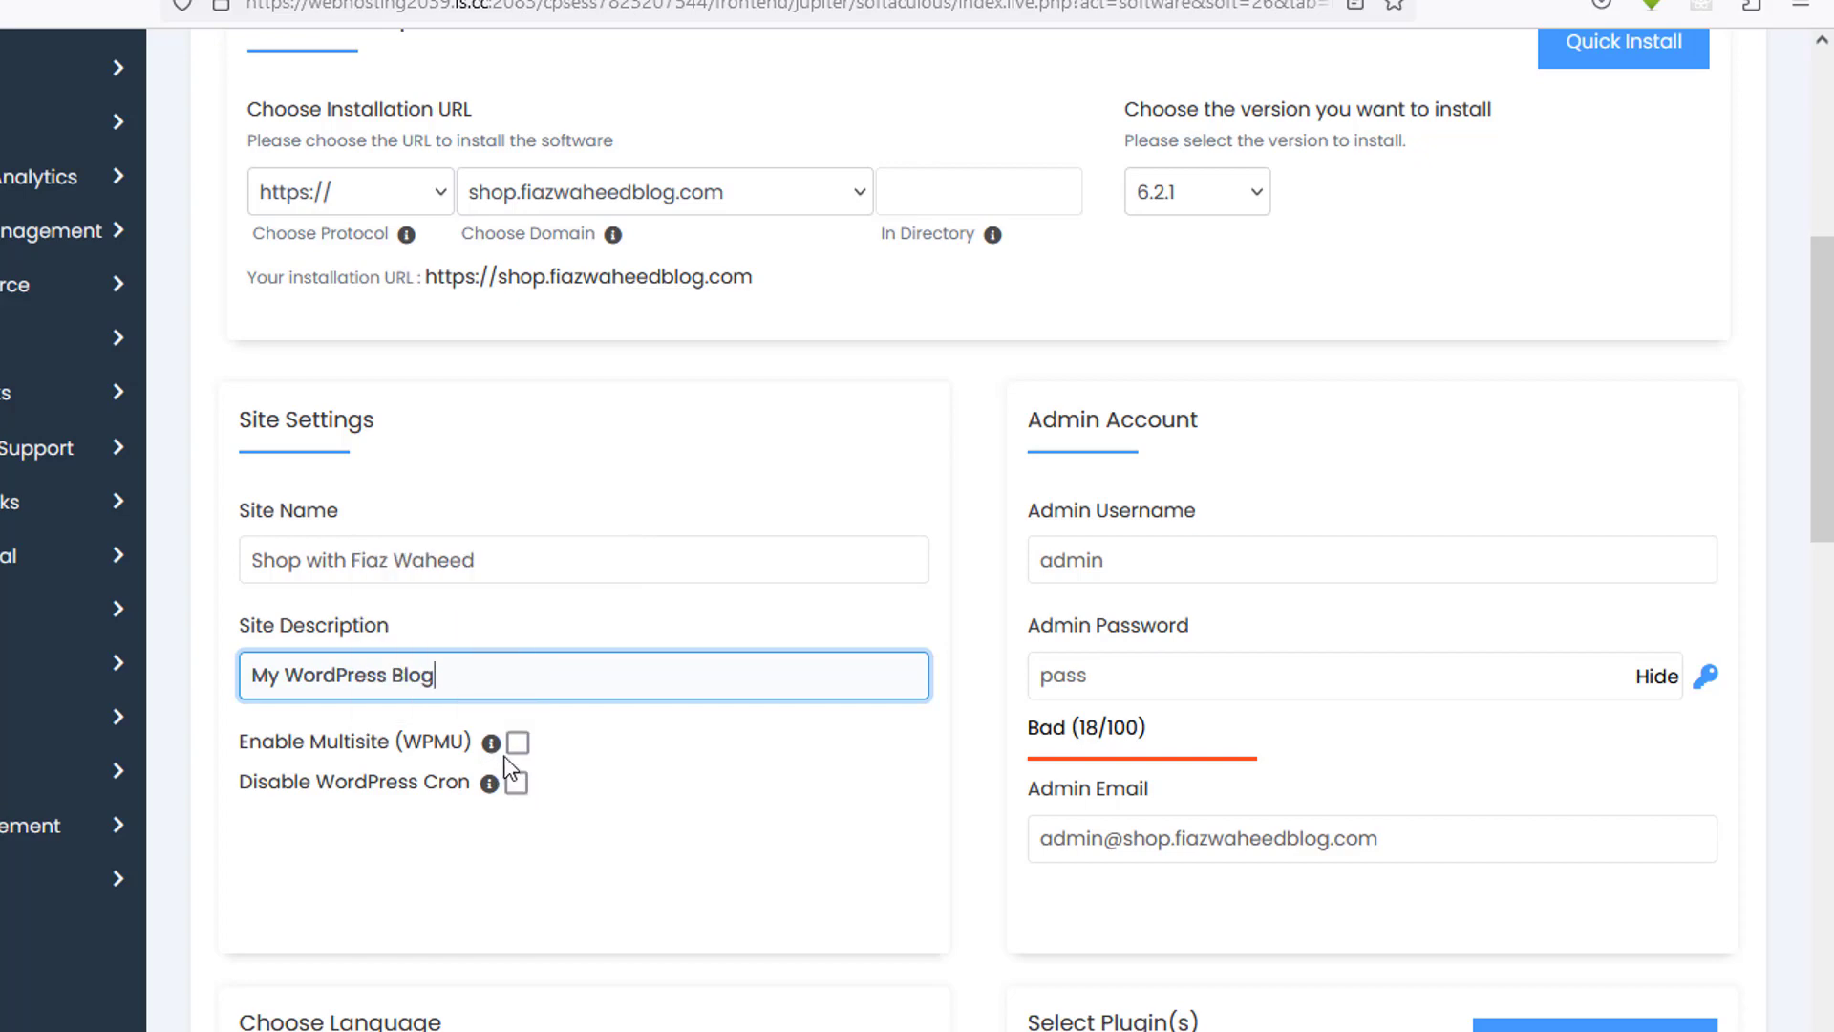
mouse_move(492, 750)
drag(1827, 463, 1827, 504)
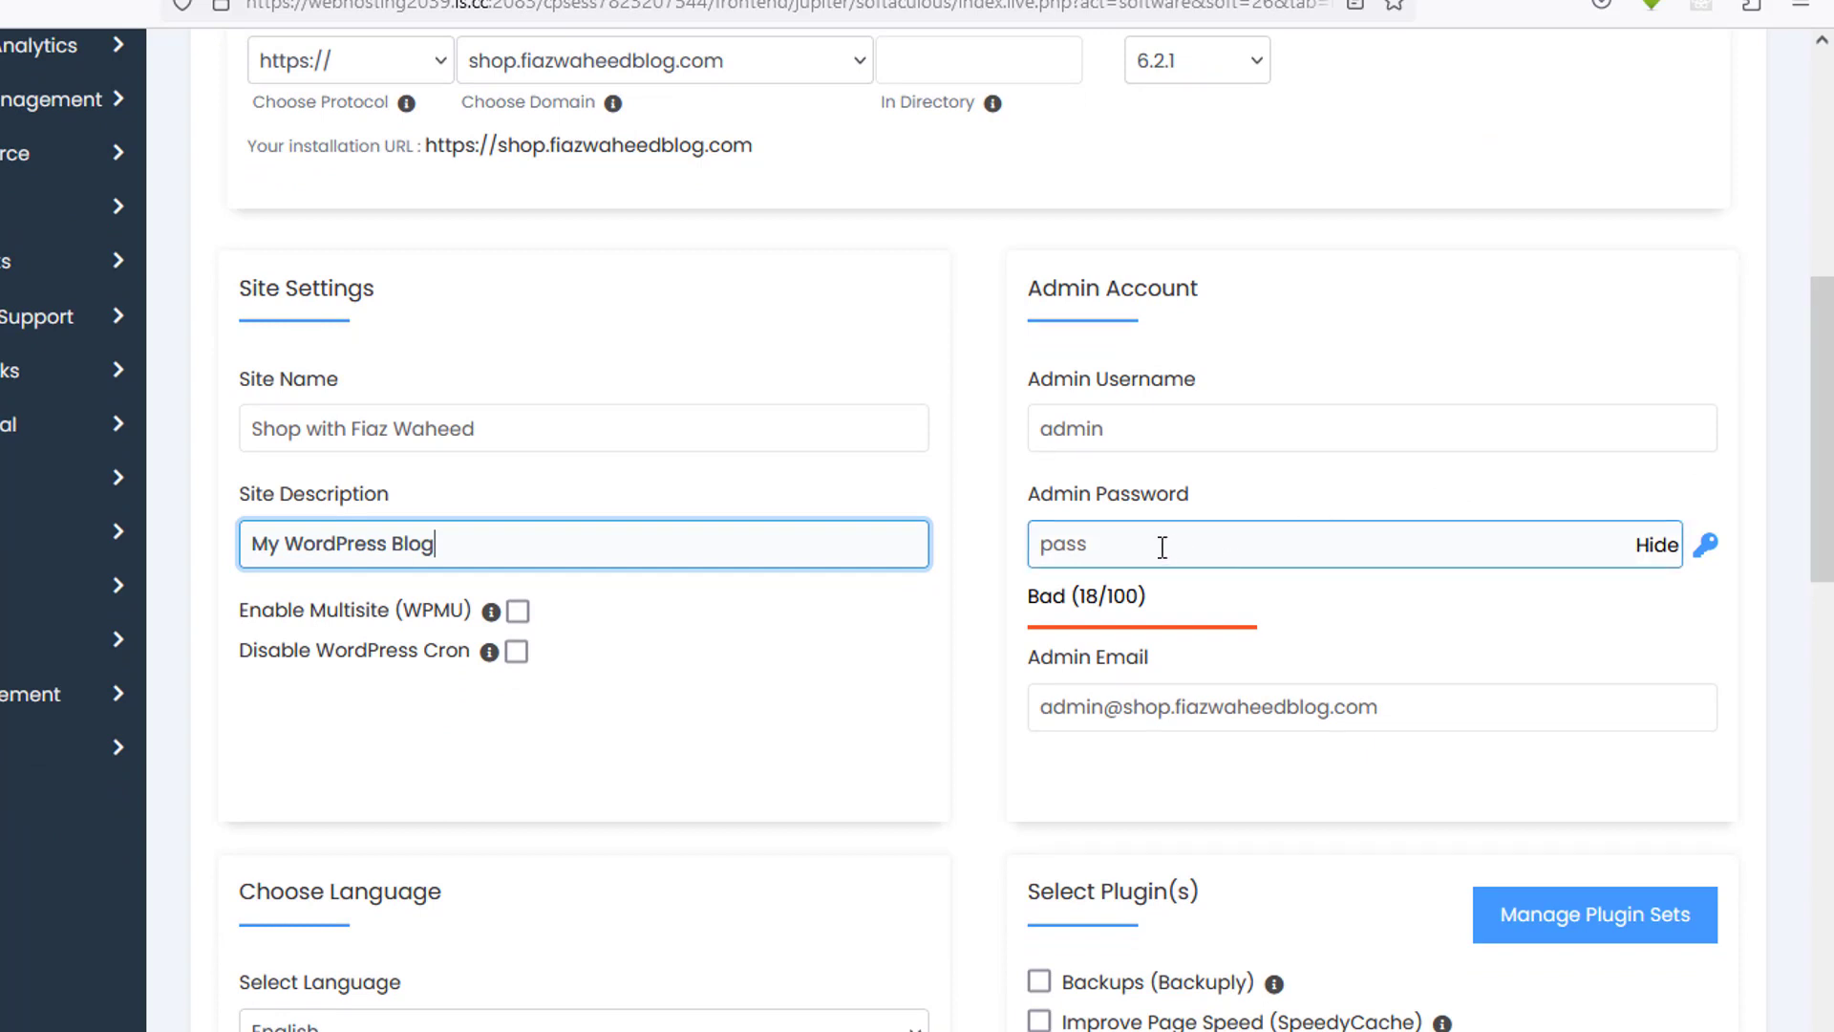
click(1135, 436)
key(BackSpace)
key(BackSpace)
key(BackSpace)
key(BackSpace)
key(BackSpace)
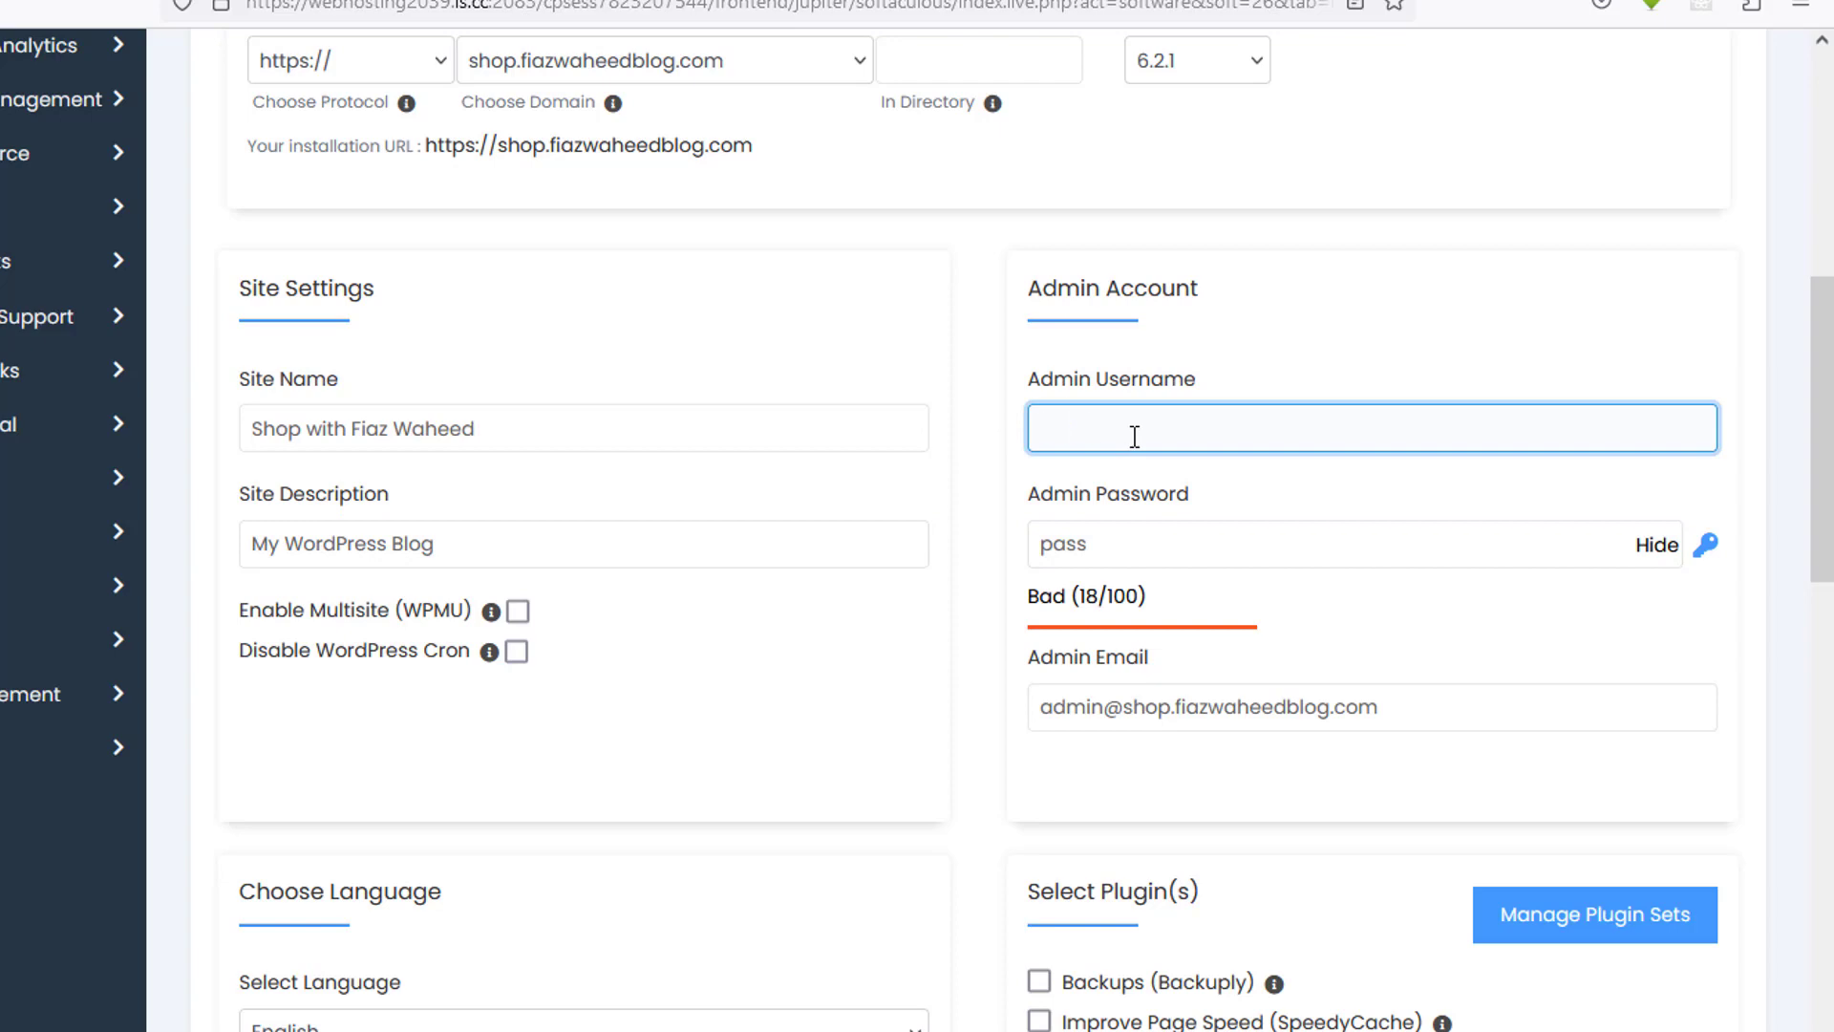
- Enter the new admin username and replace the weak default with a strong password
click(1559, 542)
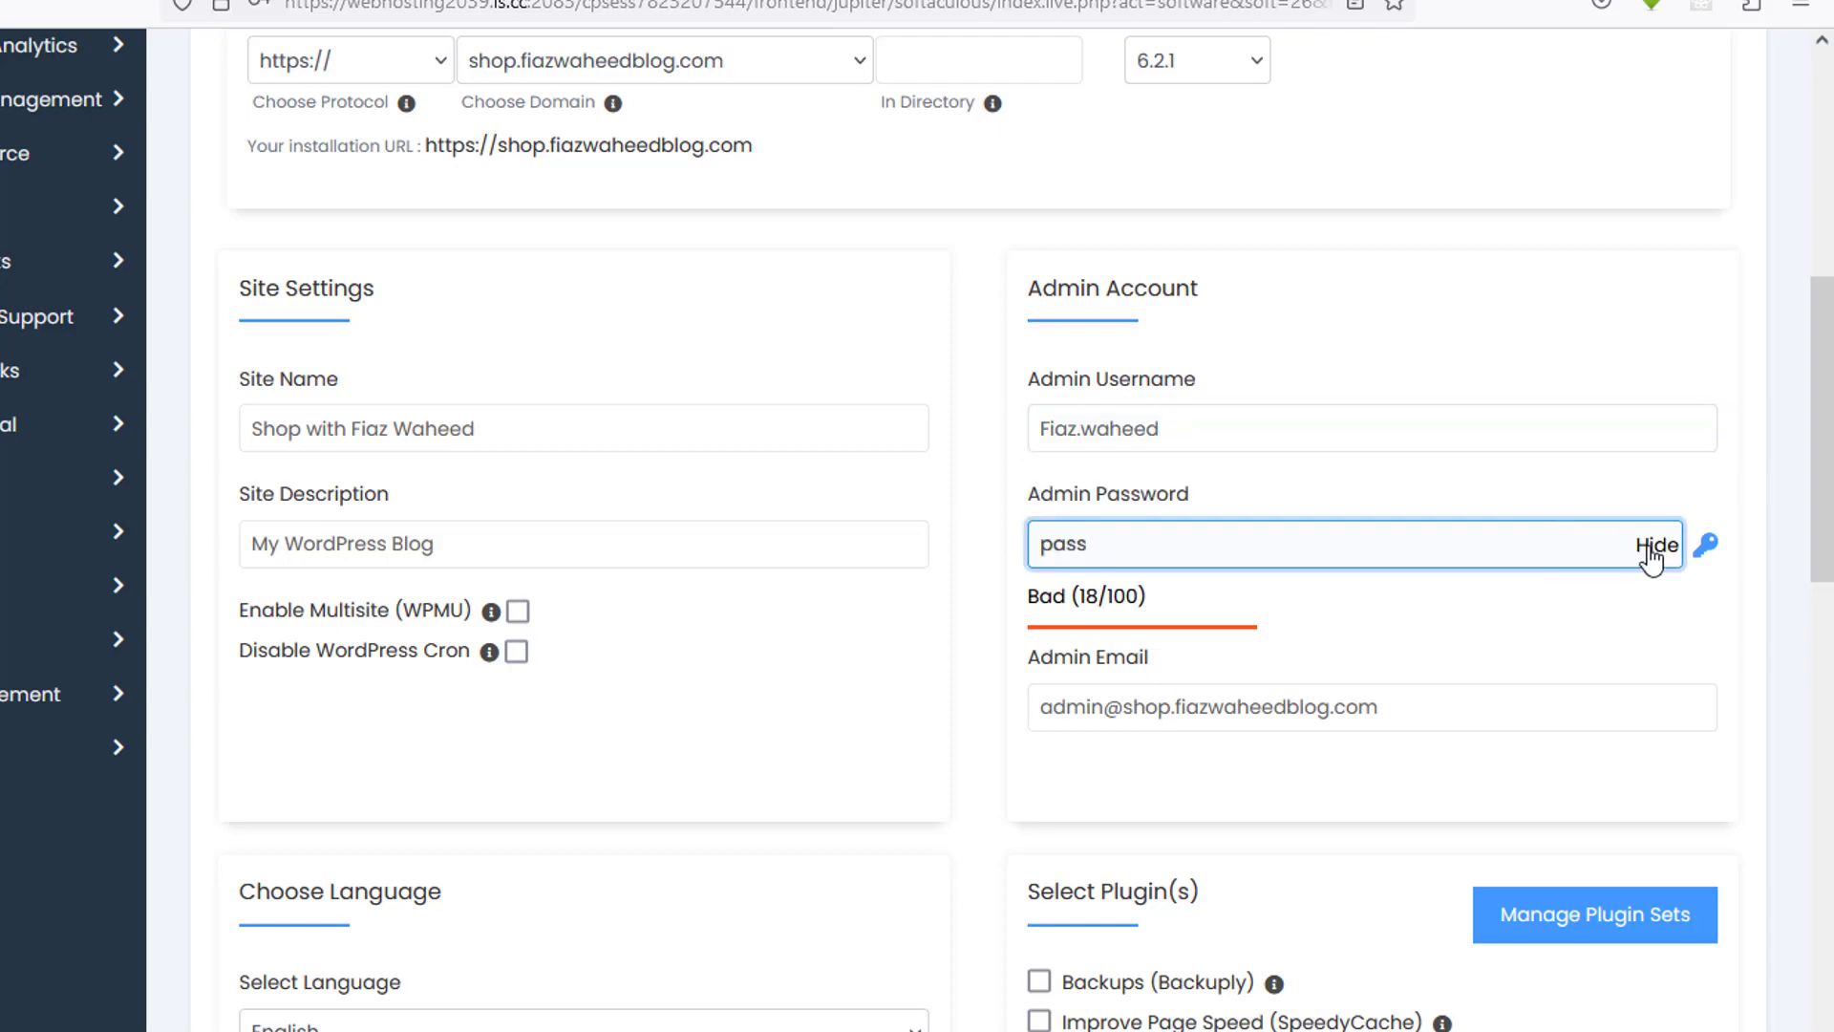
click(1651, 553)
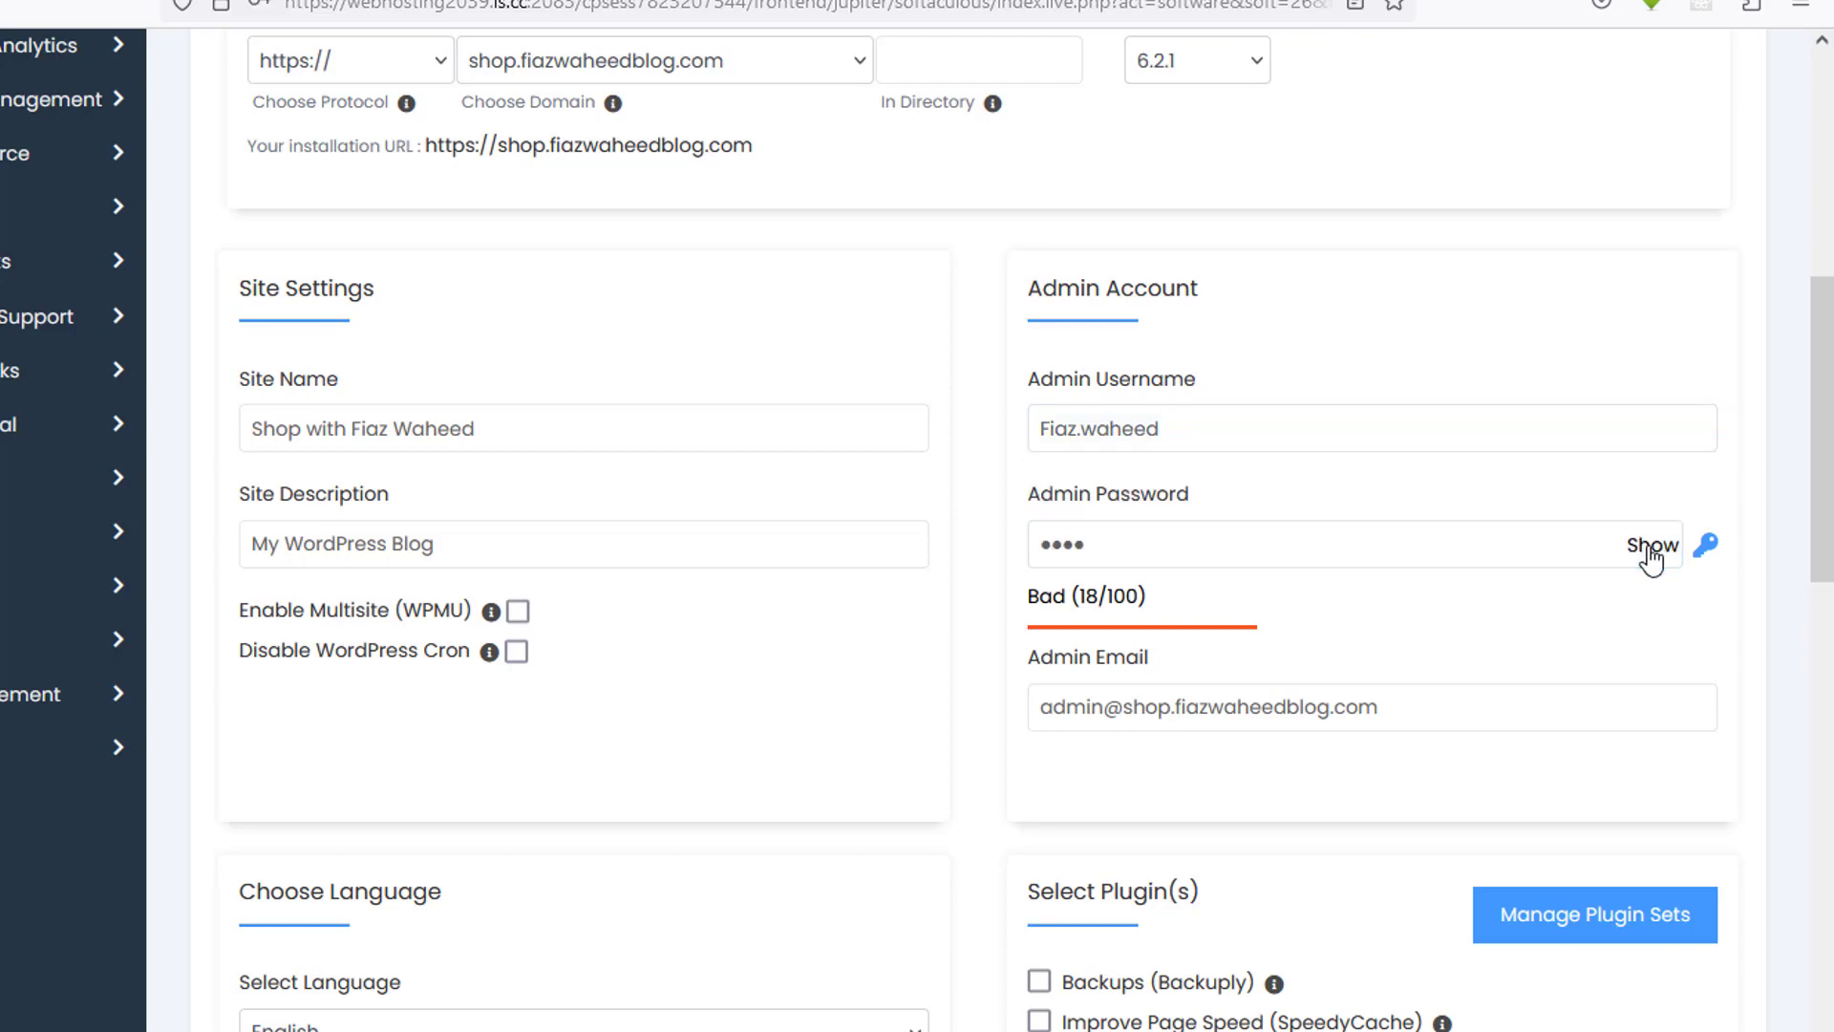
click(1193, 525)
key(BackSpace)
key(BackSpace)
key(BackSpace)
key(BackSpace)
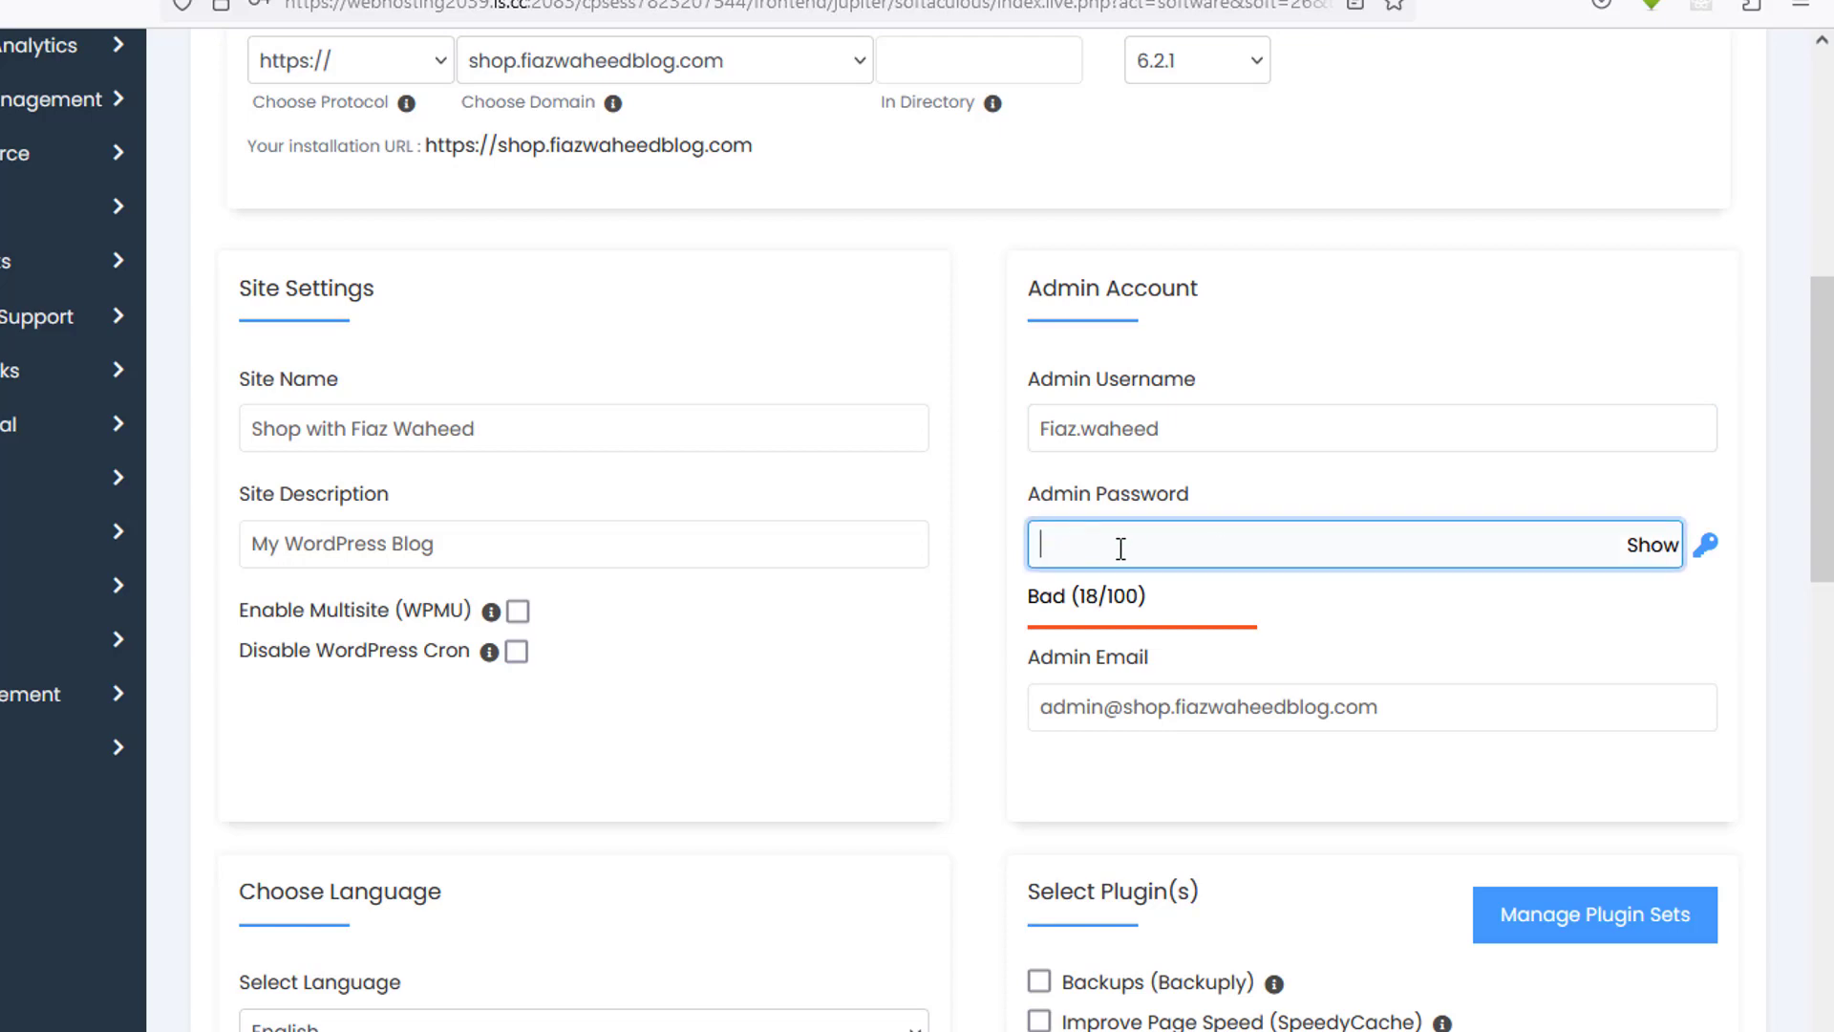
text(•••••••••••)
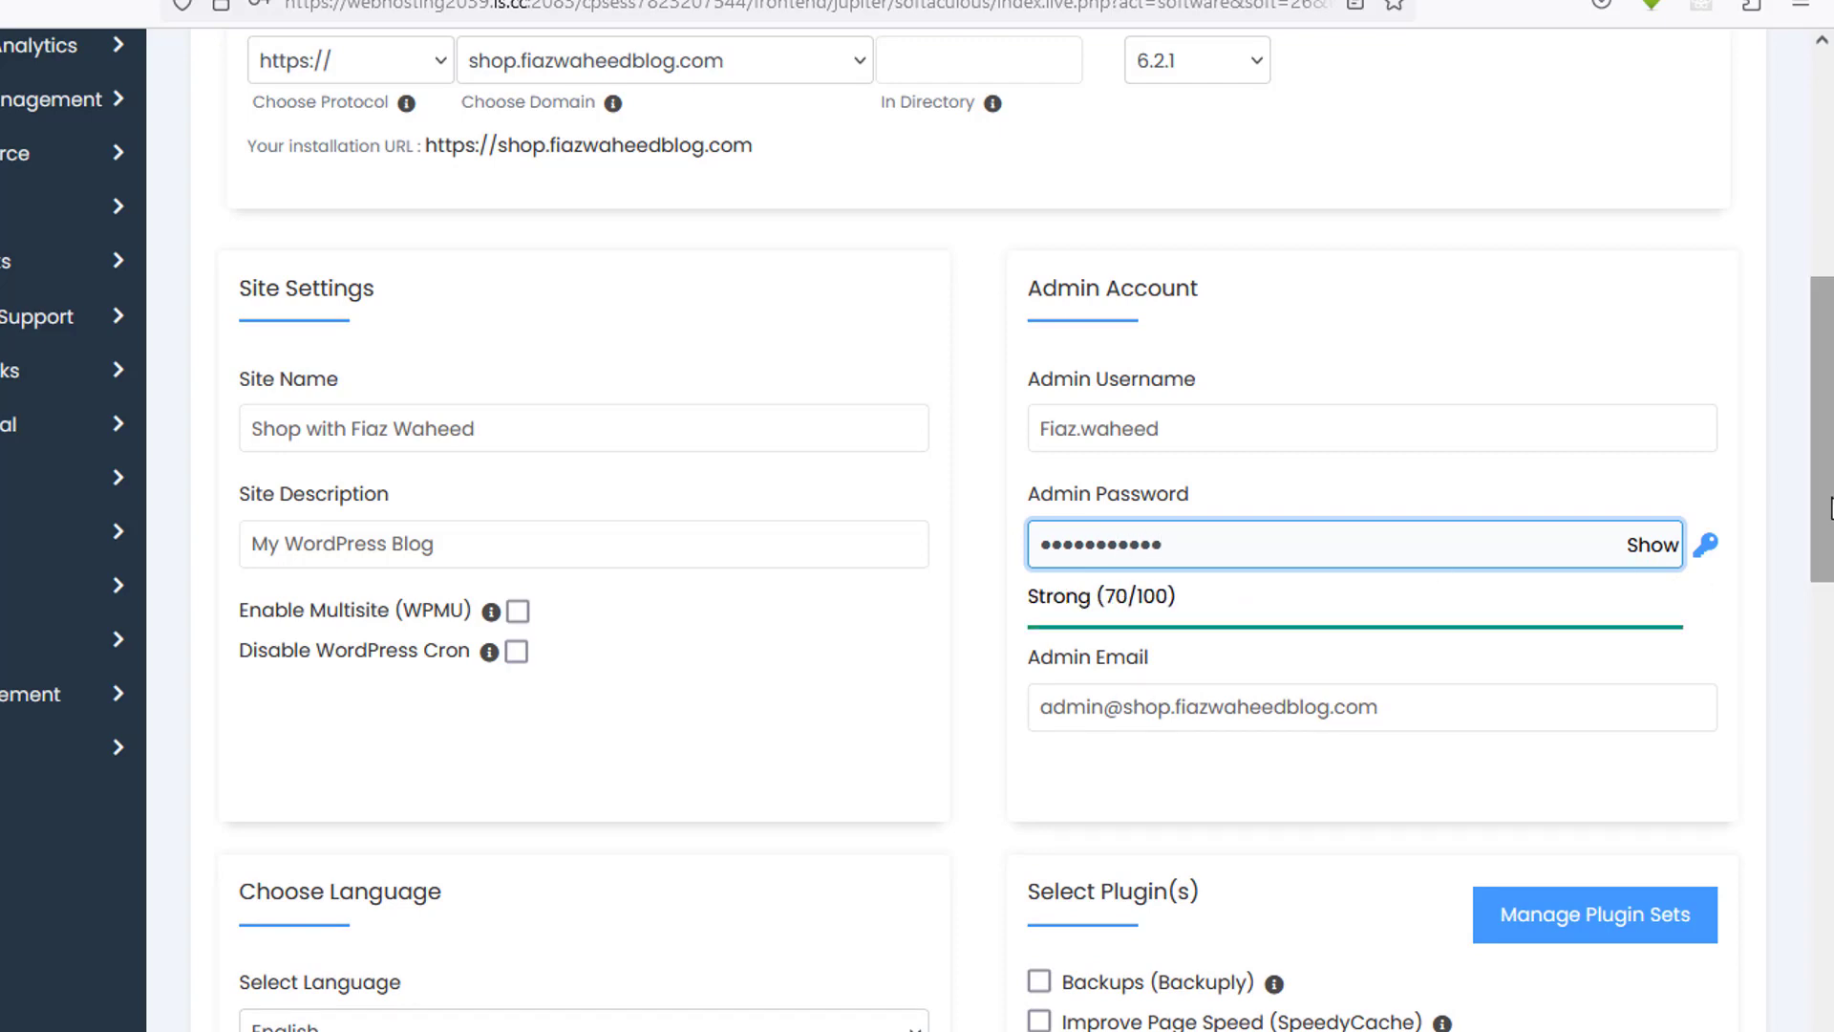
- Replace the admin email with the owner's own e-mail address
scroll(1830, 507, down, 2)
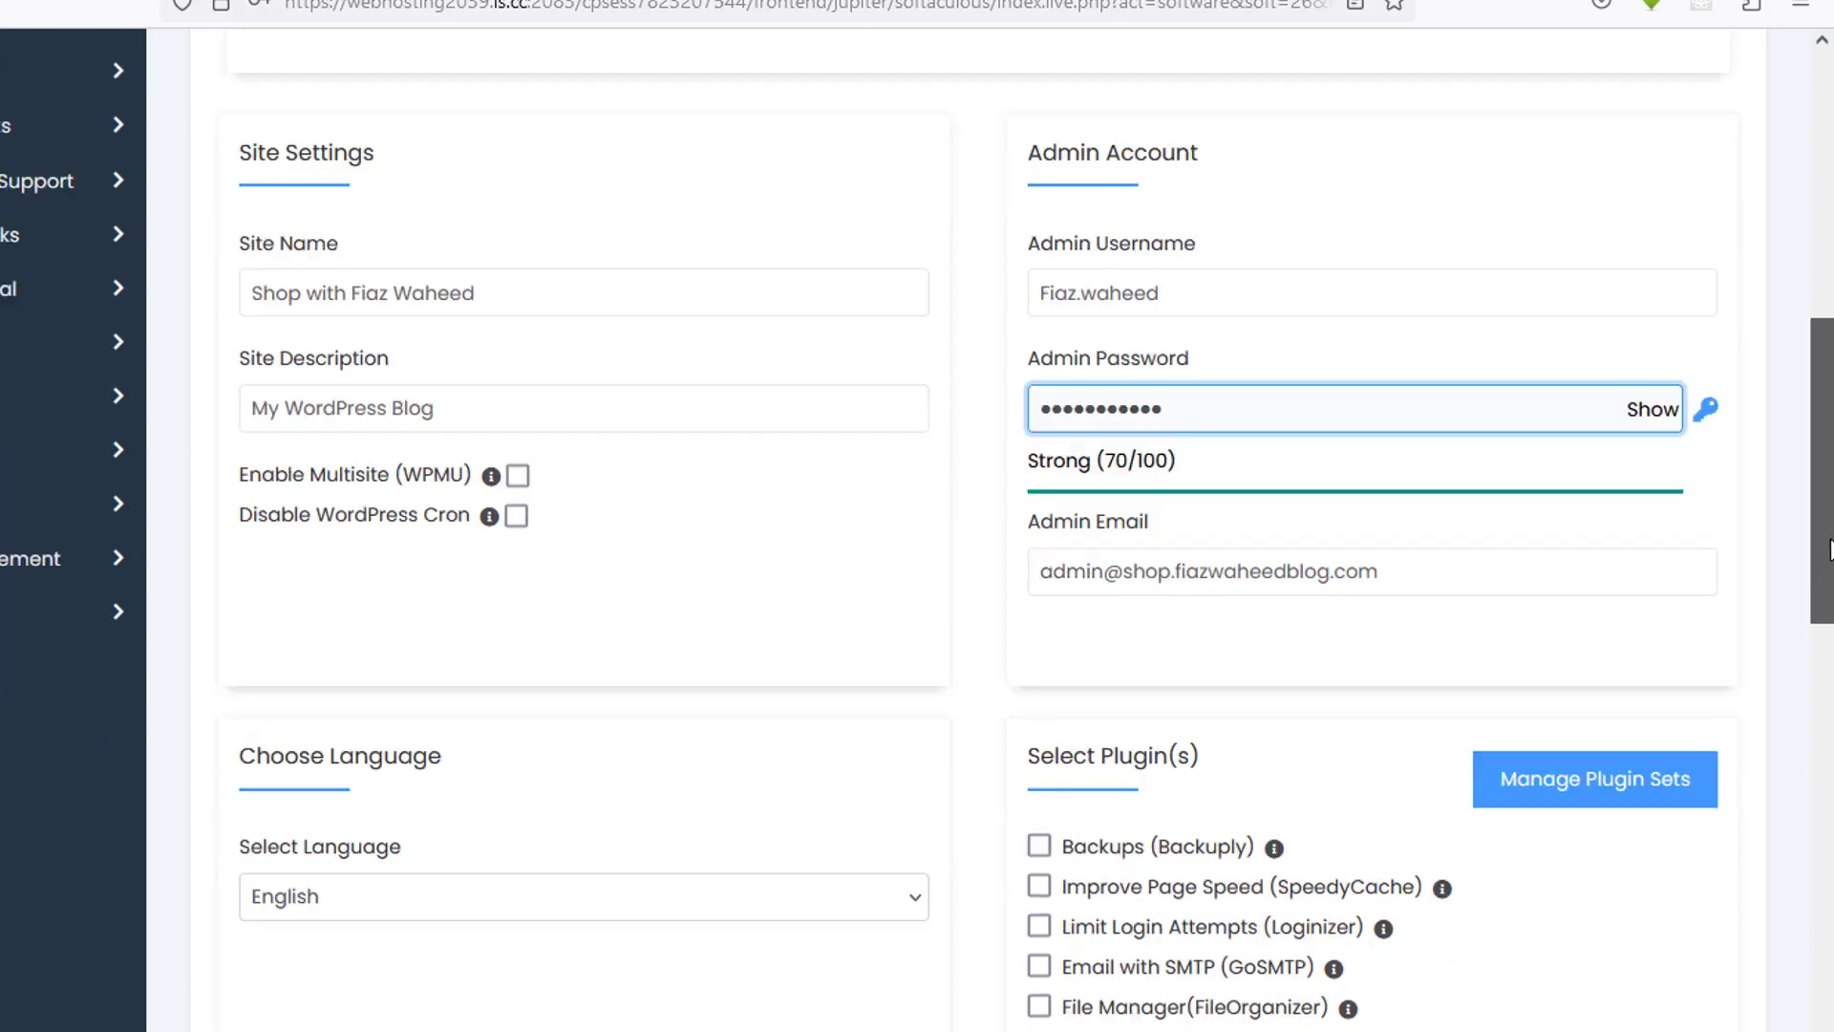
click(1419, 580)
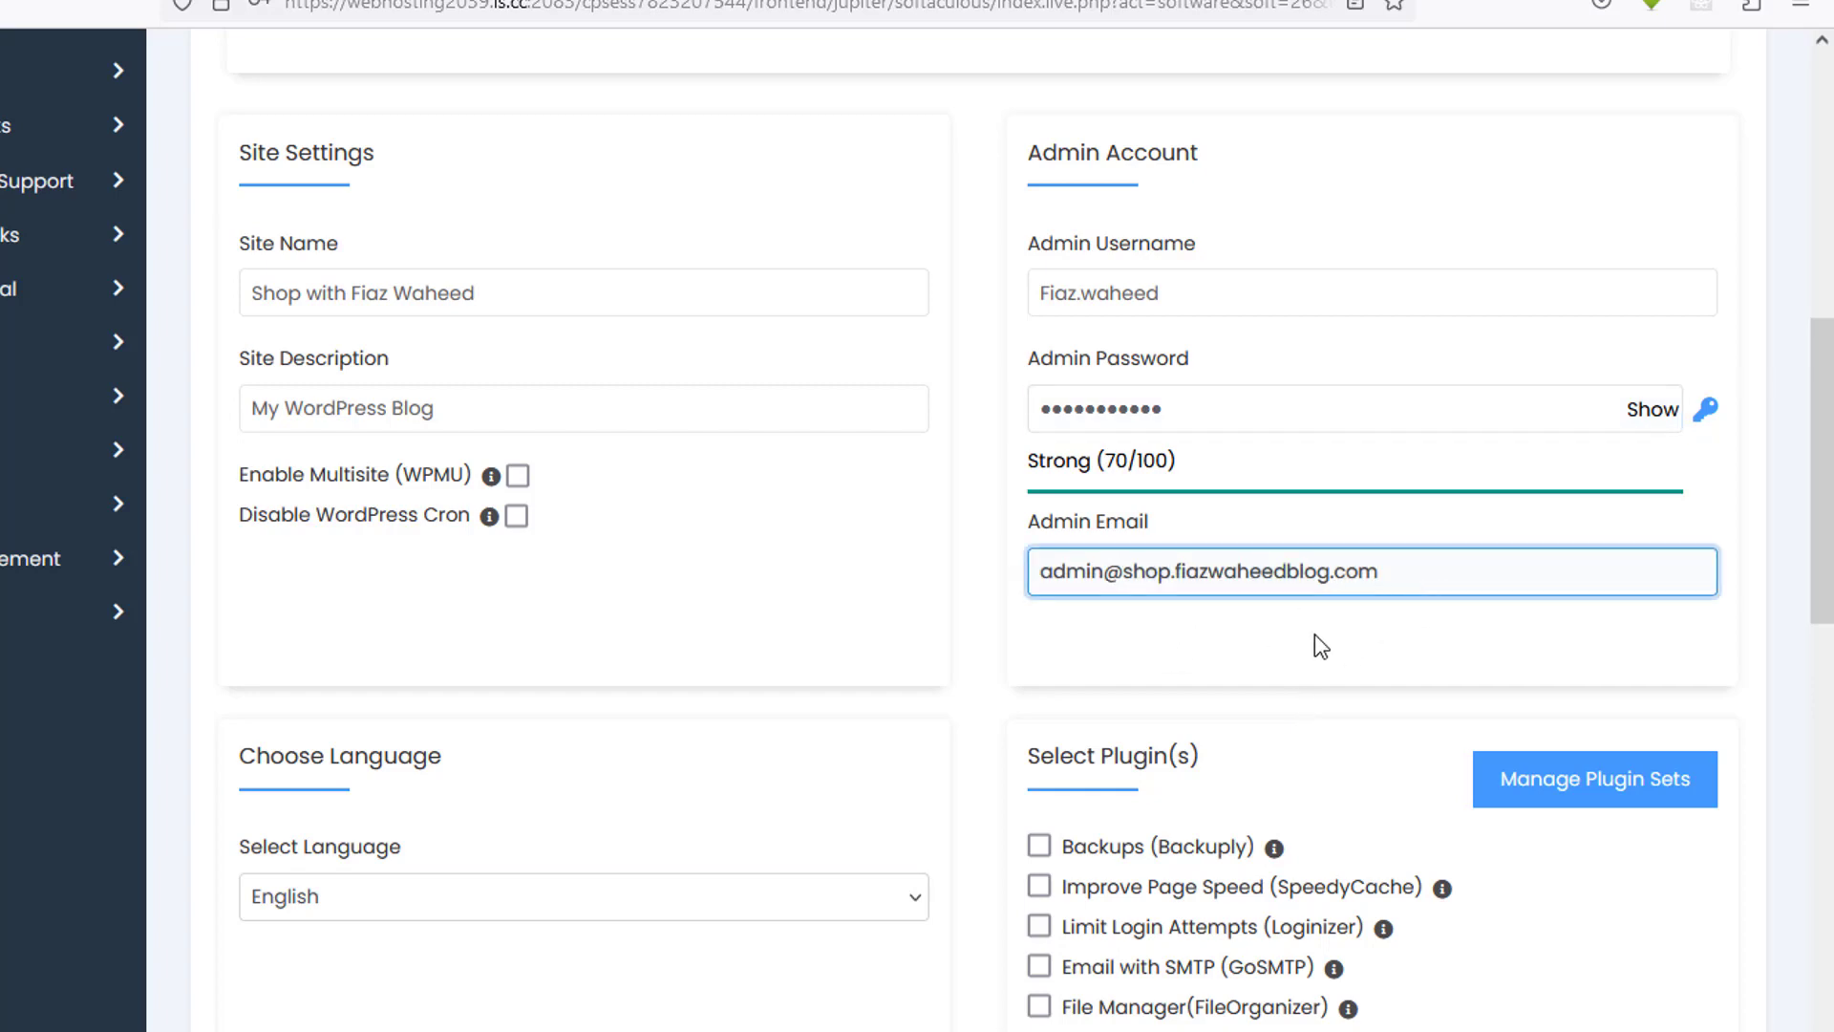
key(ctrl+a)
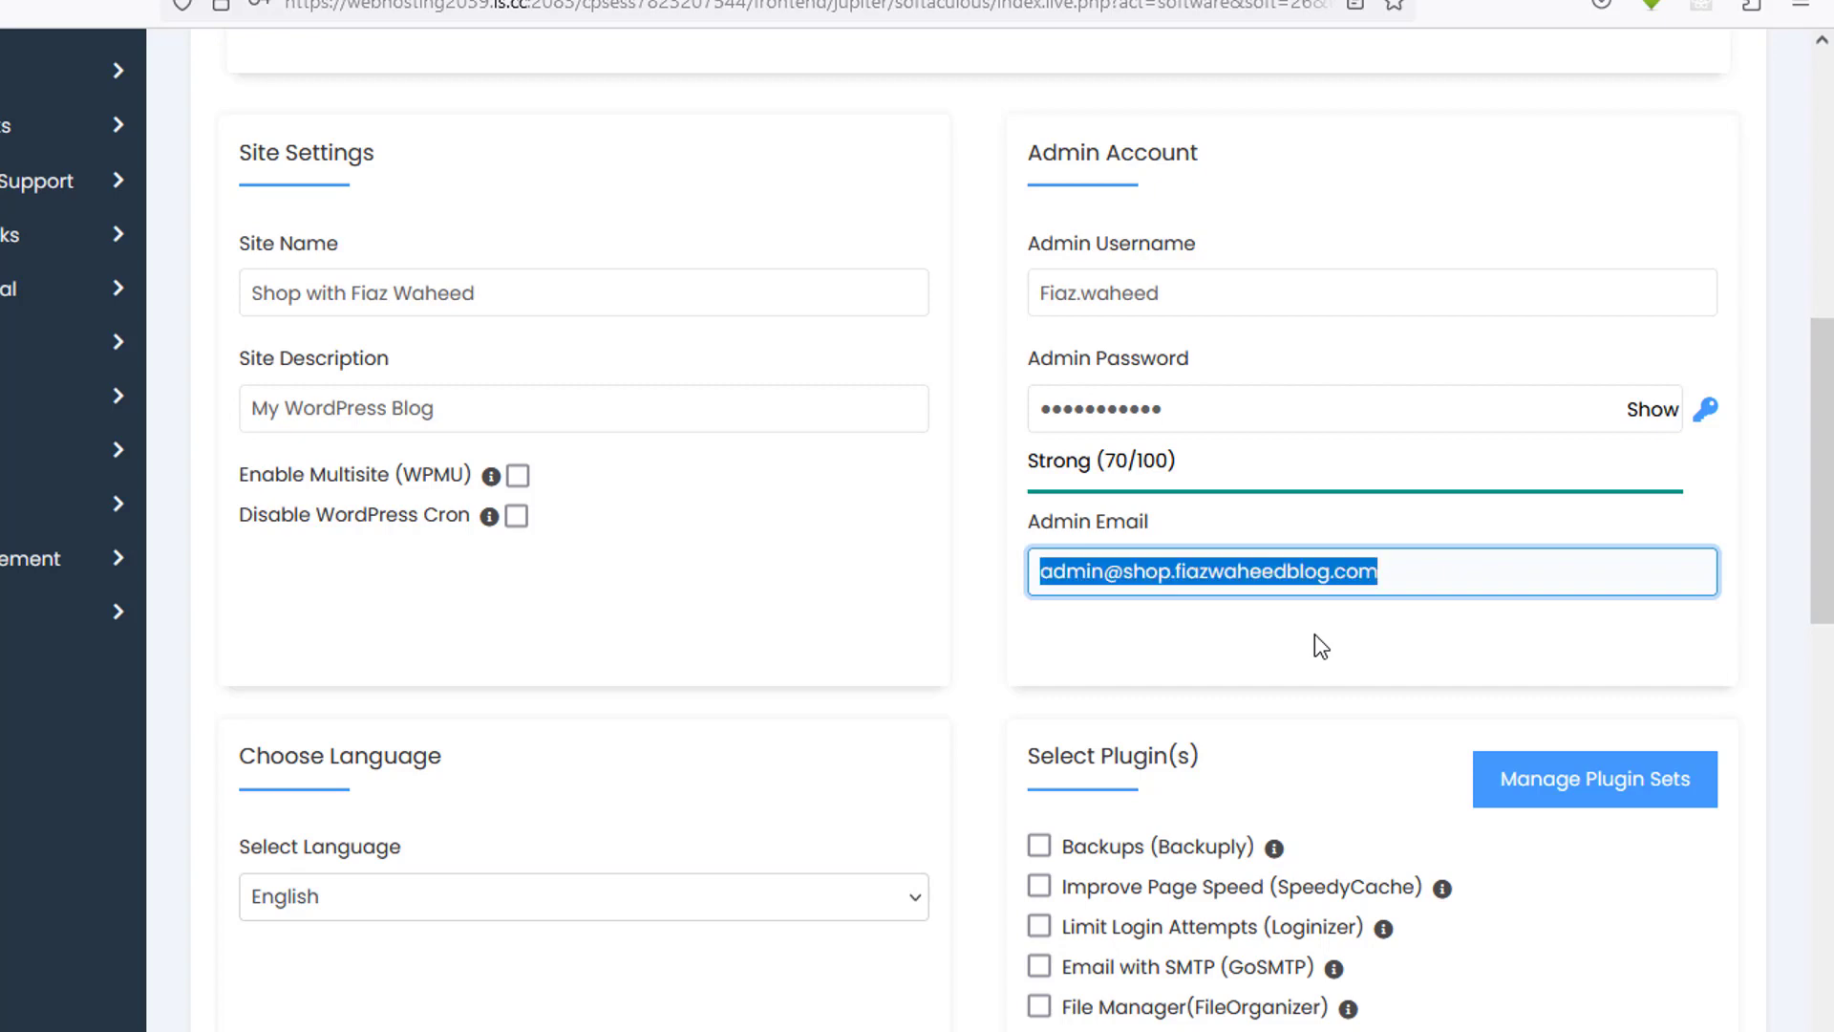
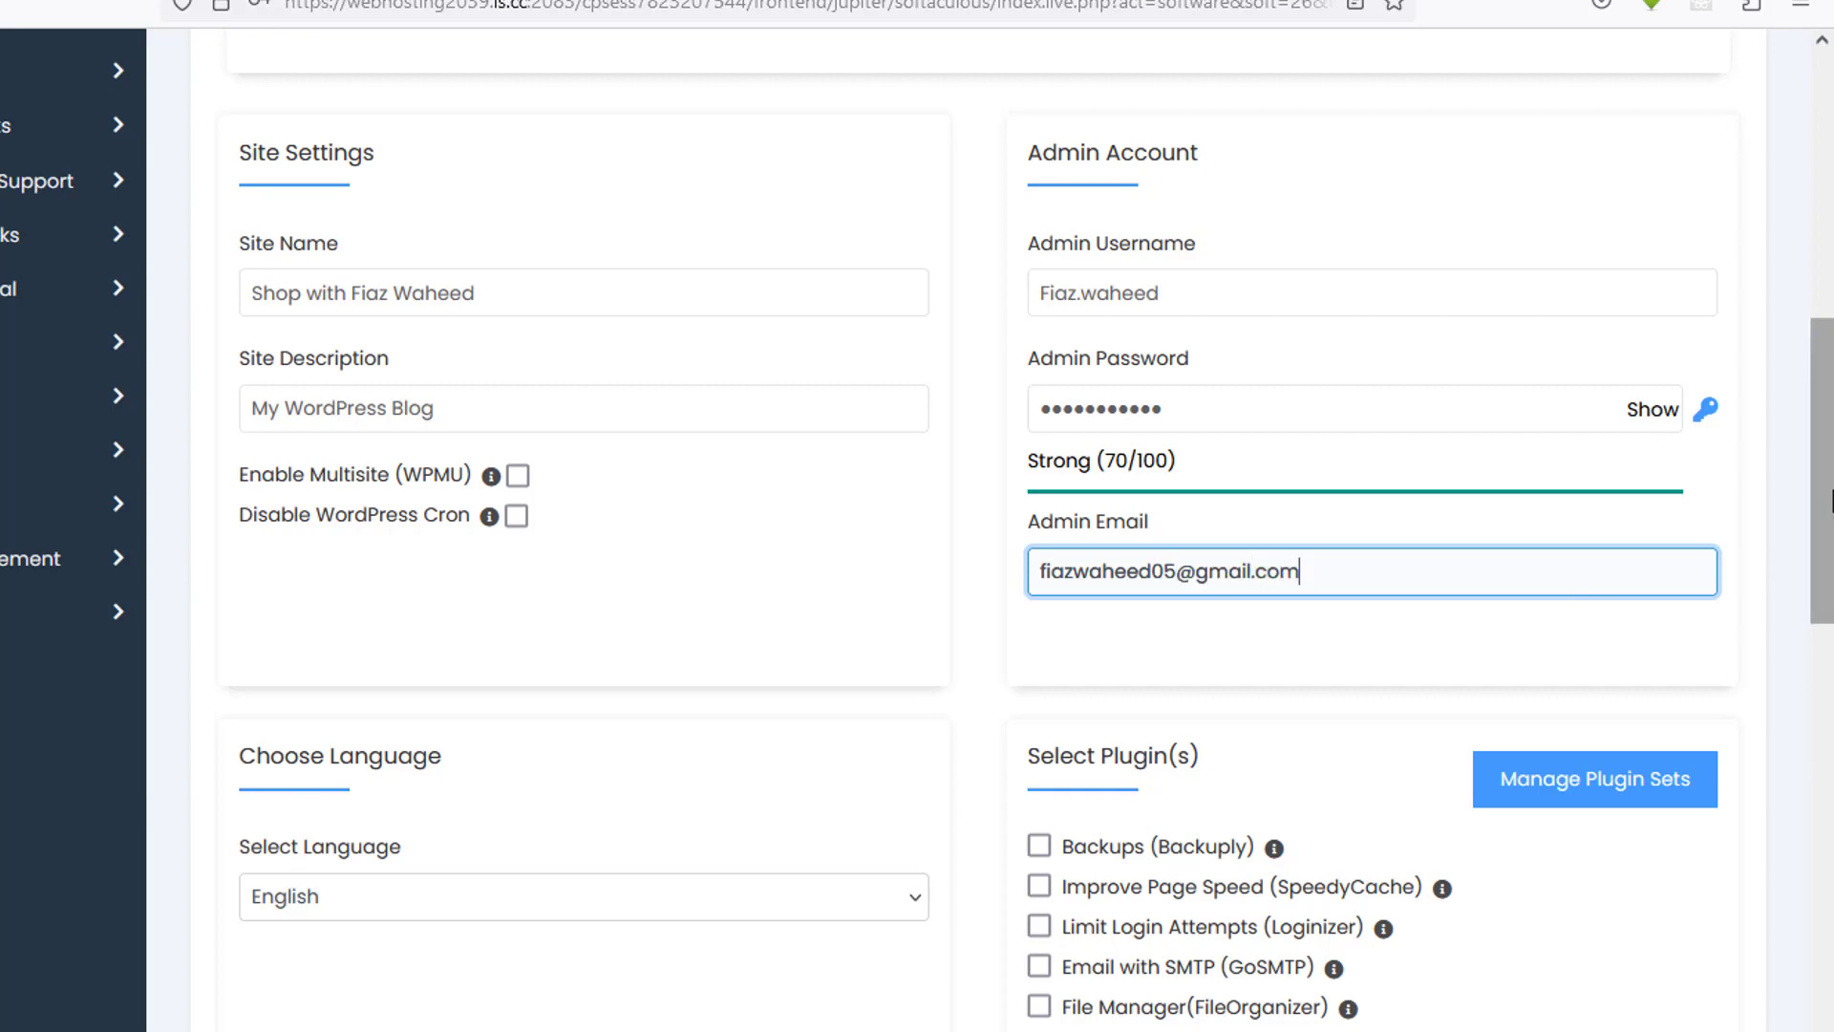
drag(1831, 494, 1830, 600)
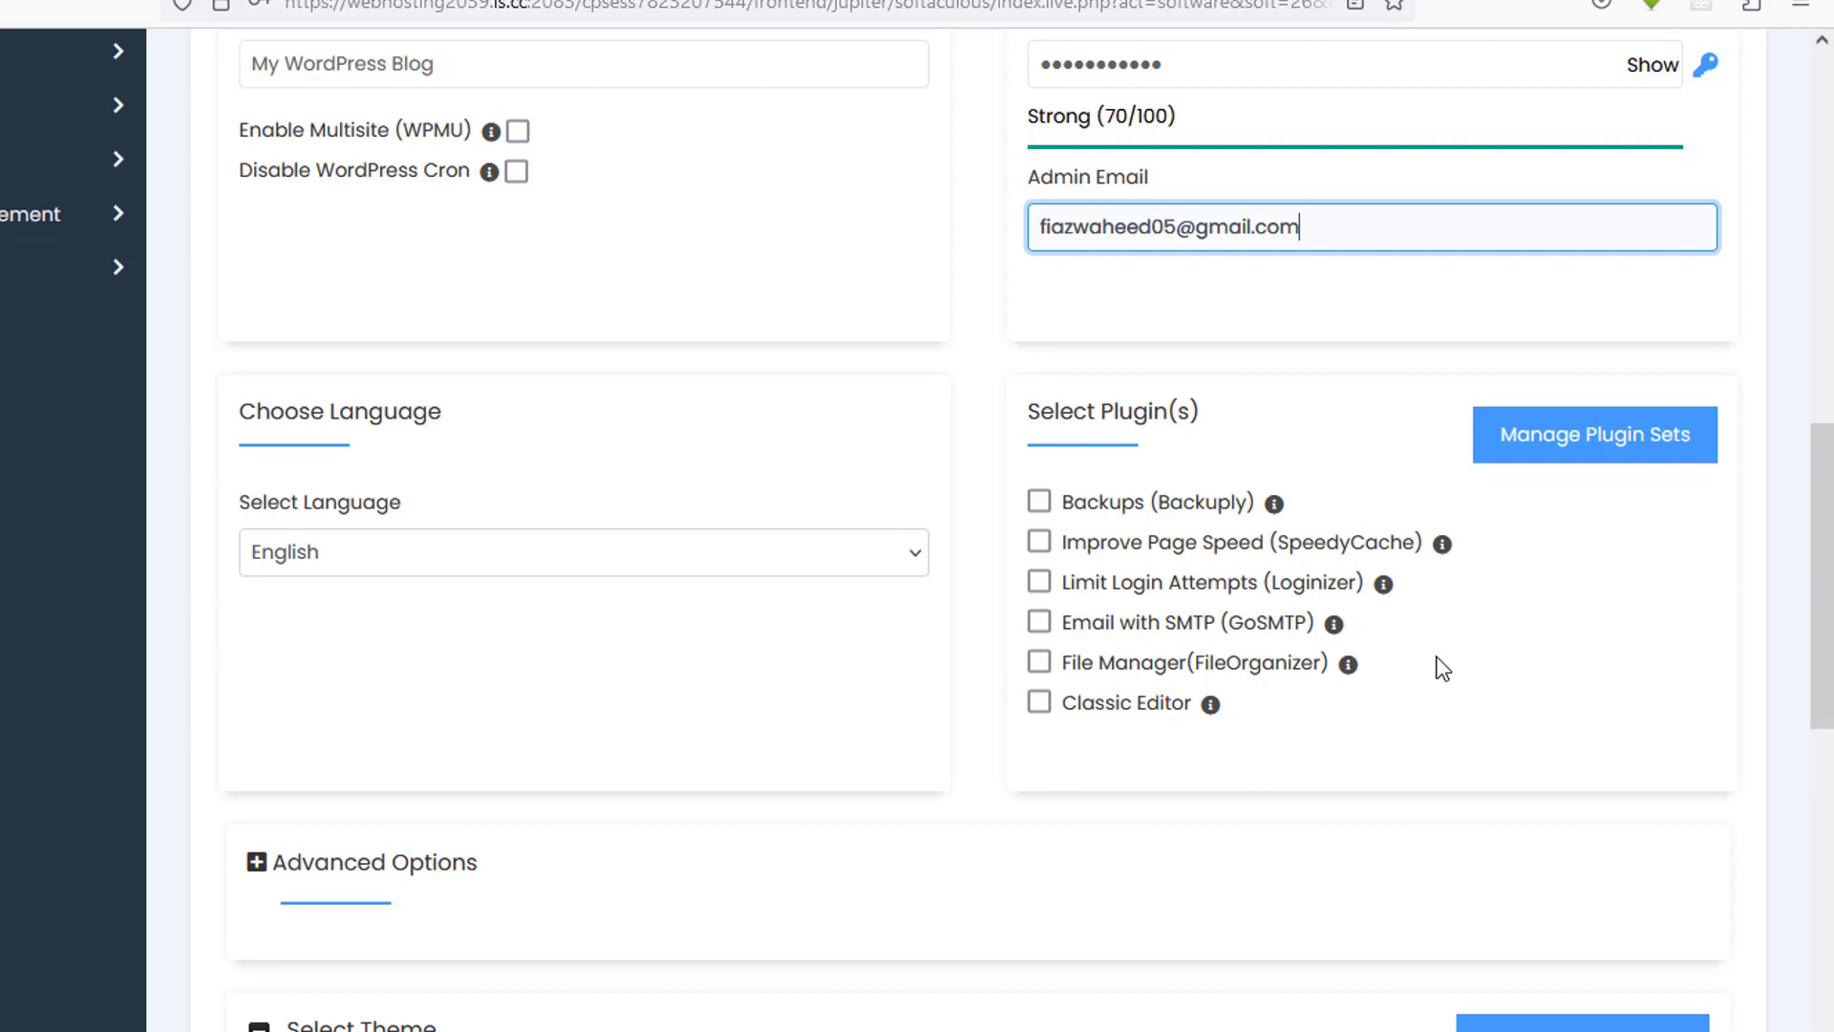
- Tick the Backuply, SpeedyCache and Loginizer plugins for the install
click(1038, 504)
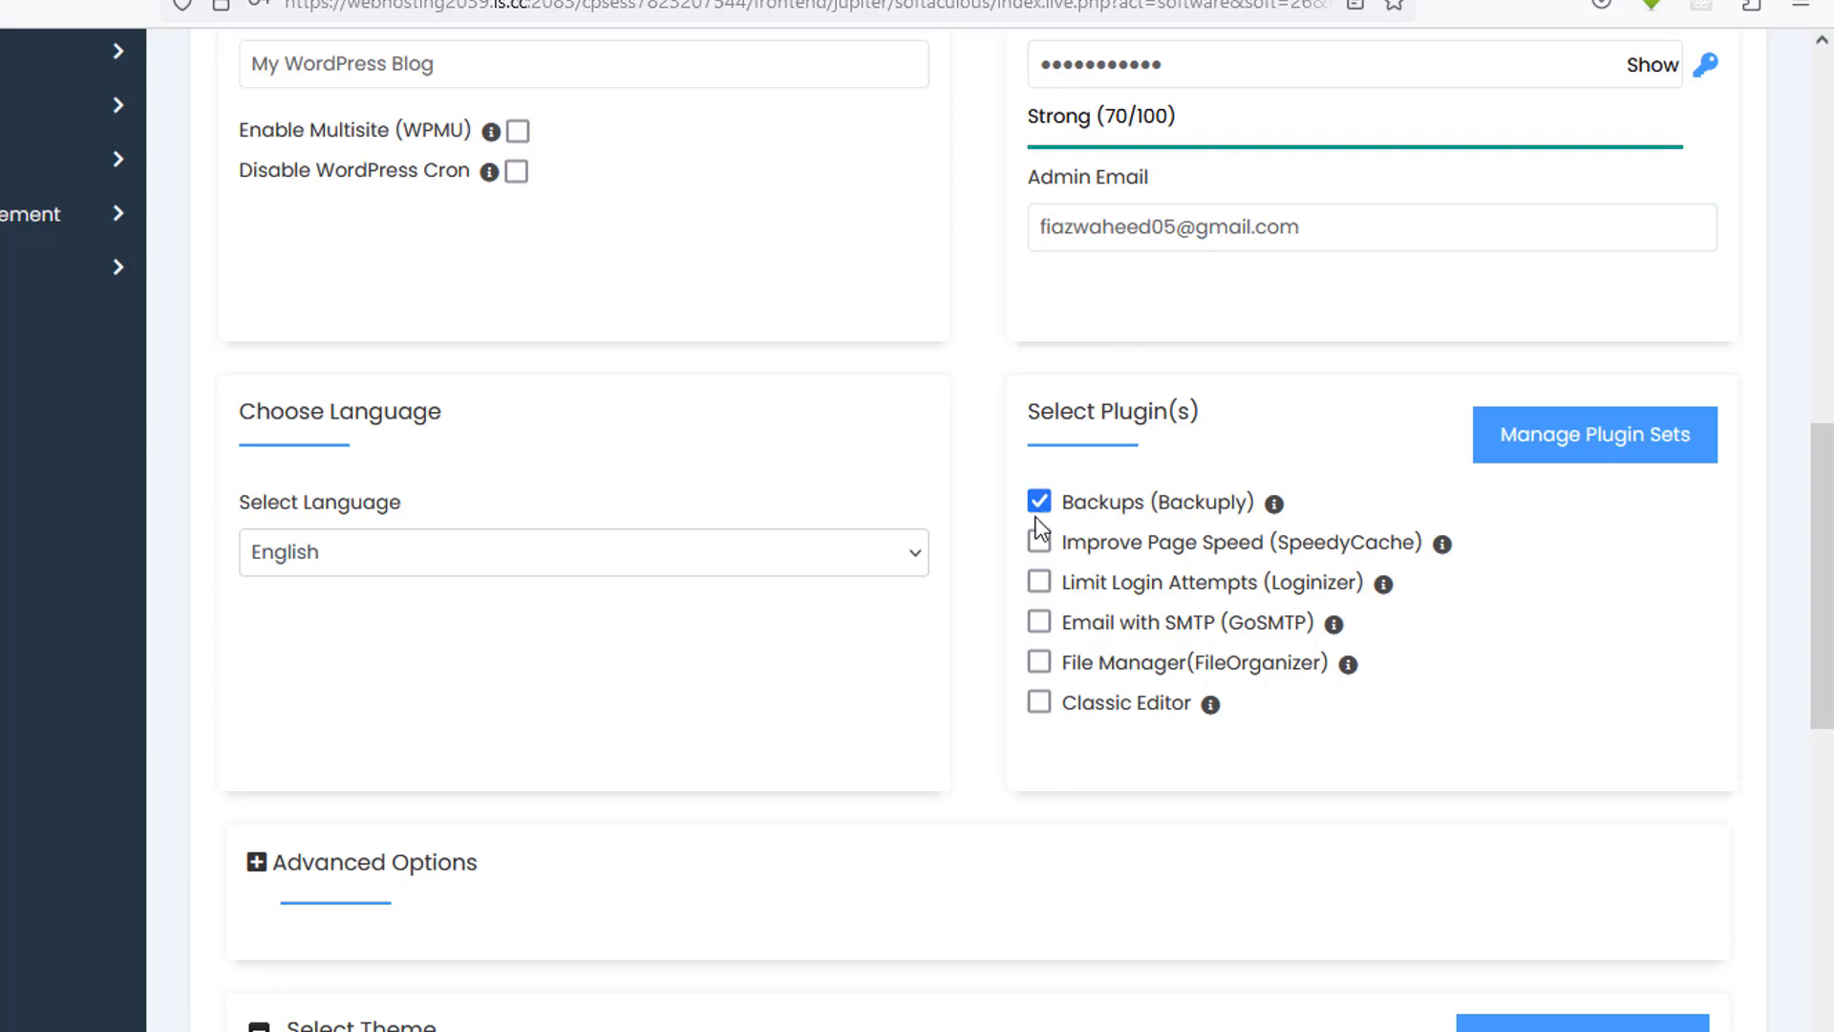
click(1039, 542)
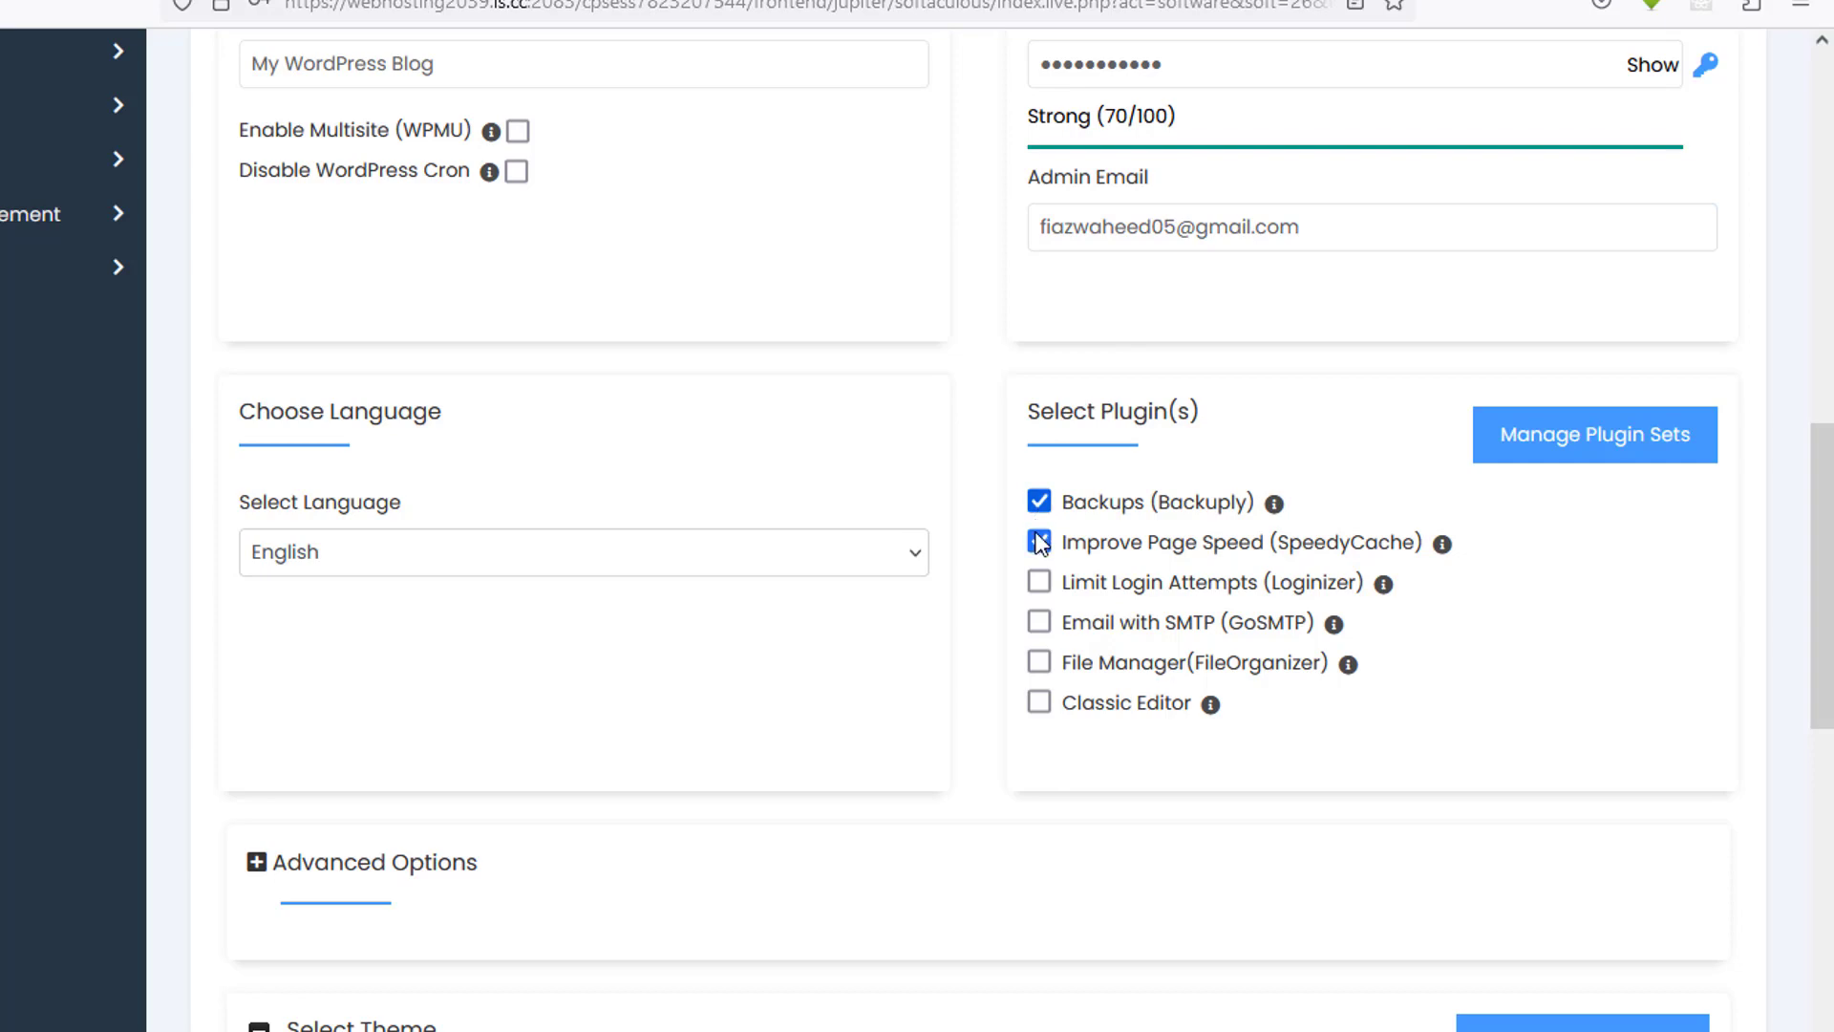
click(1040, 585)
scroll(1813, 565, down, 2)
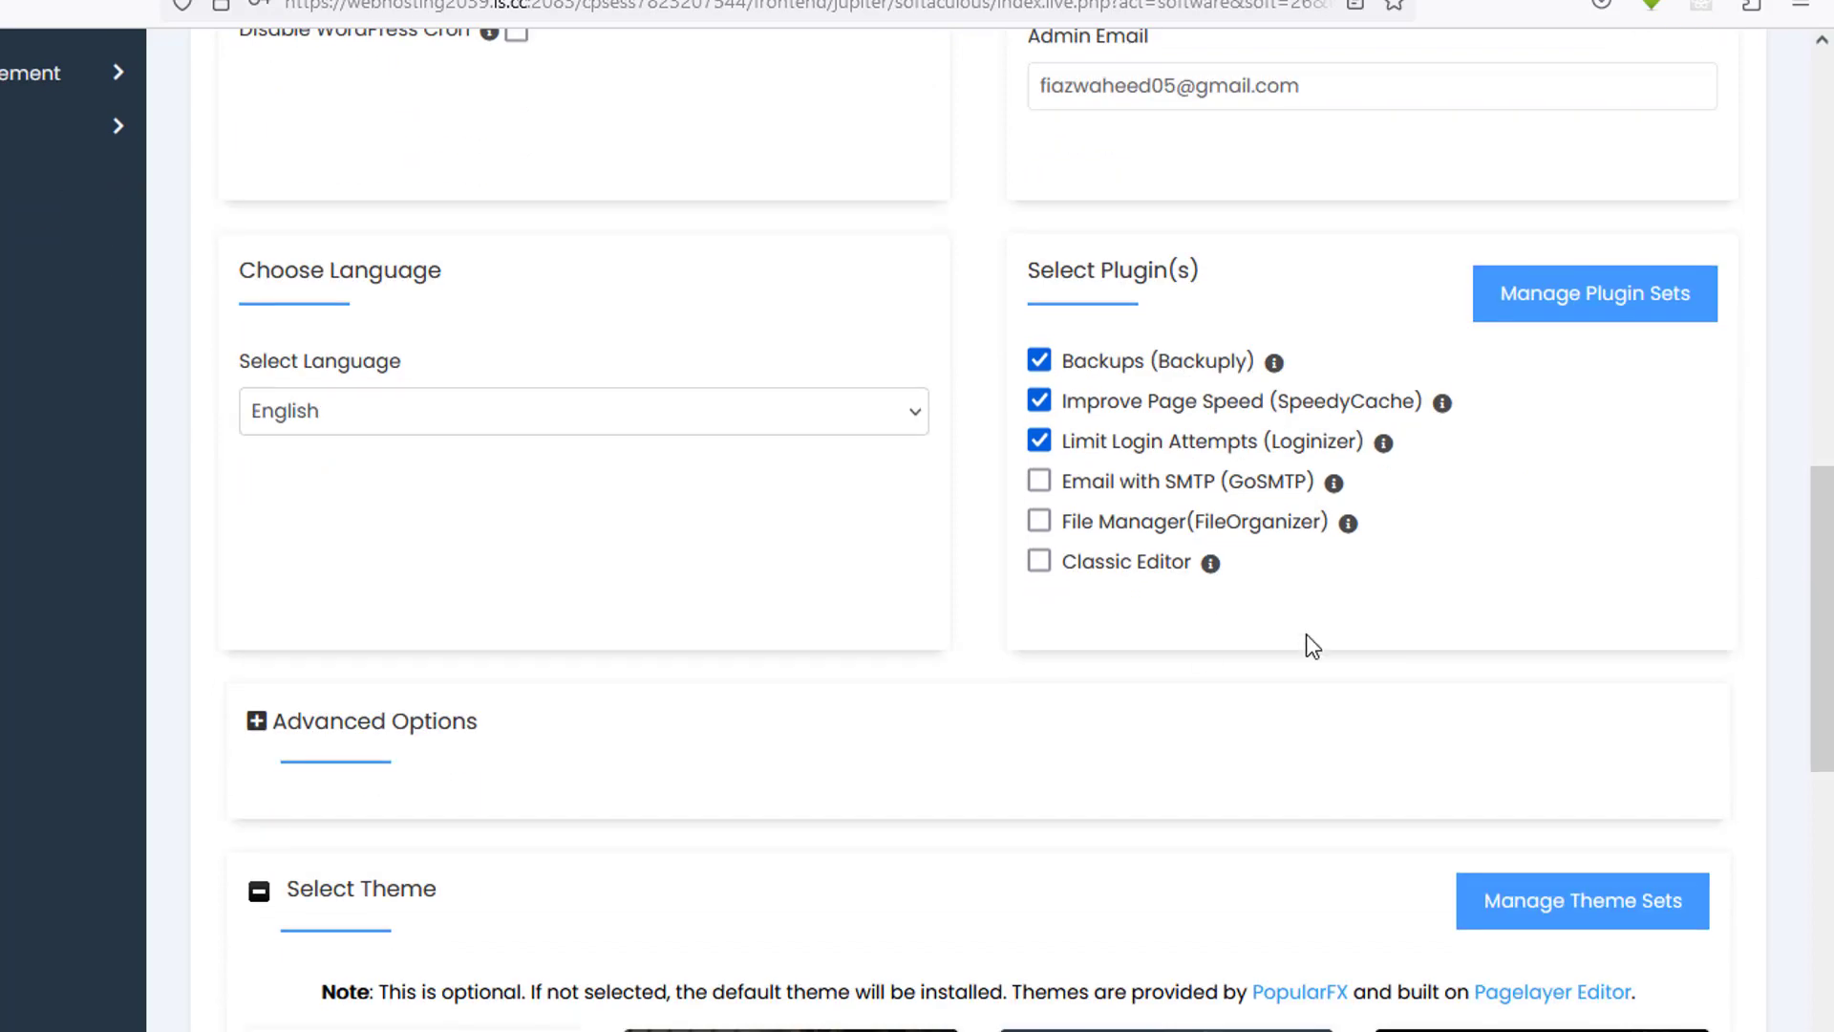
scroll(1201, 651, down, 3)
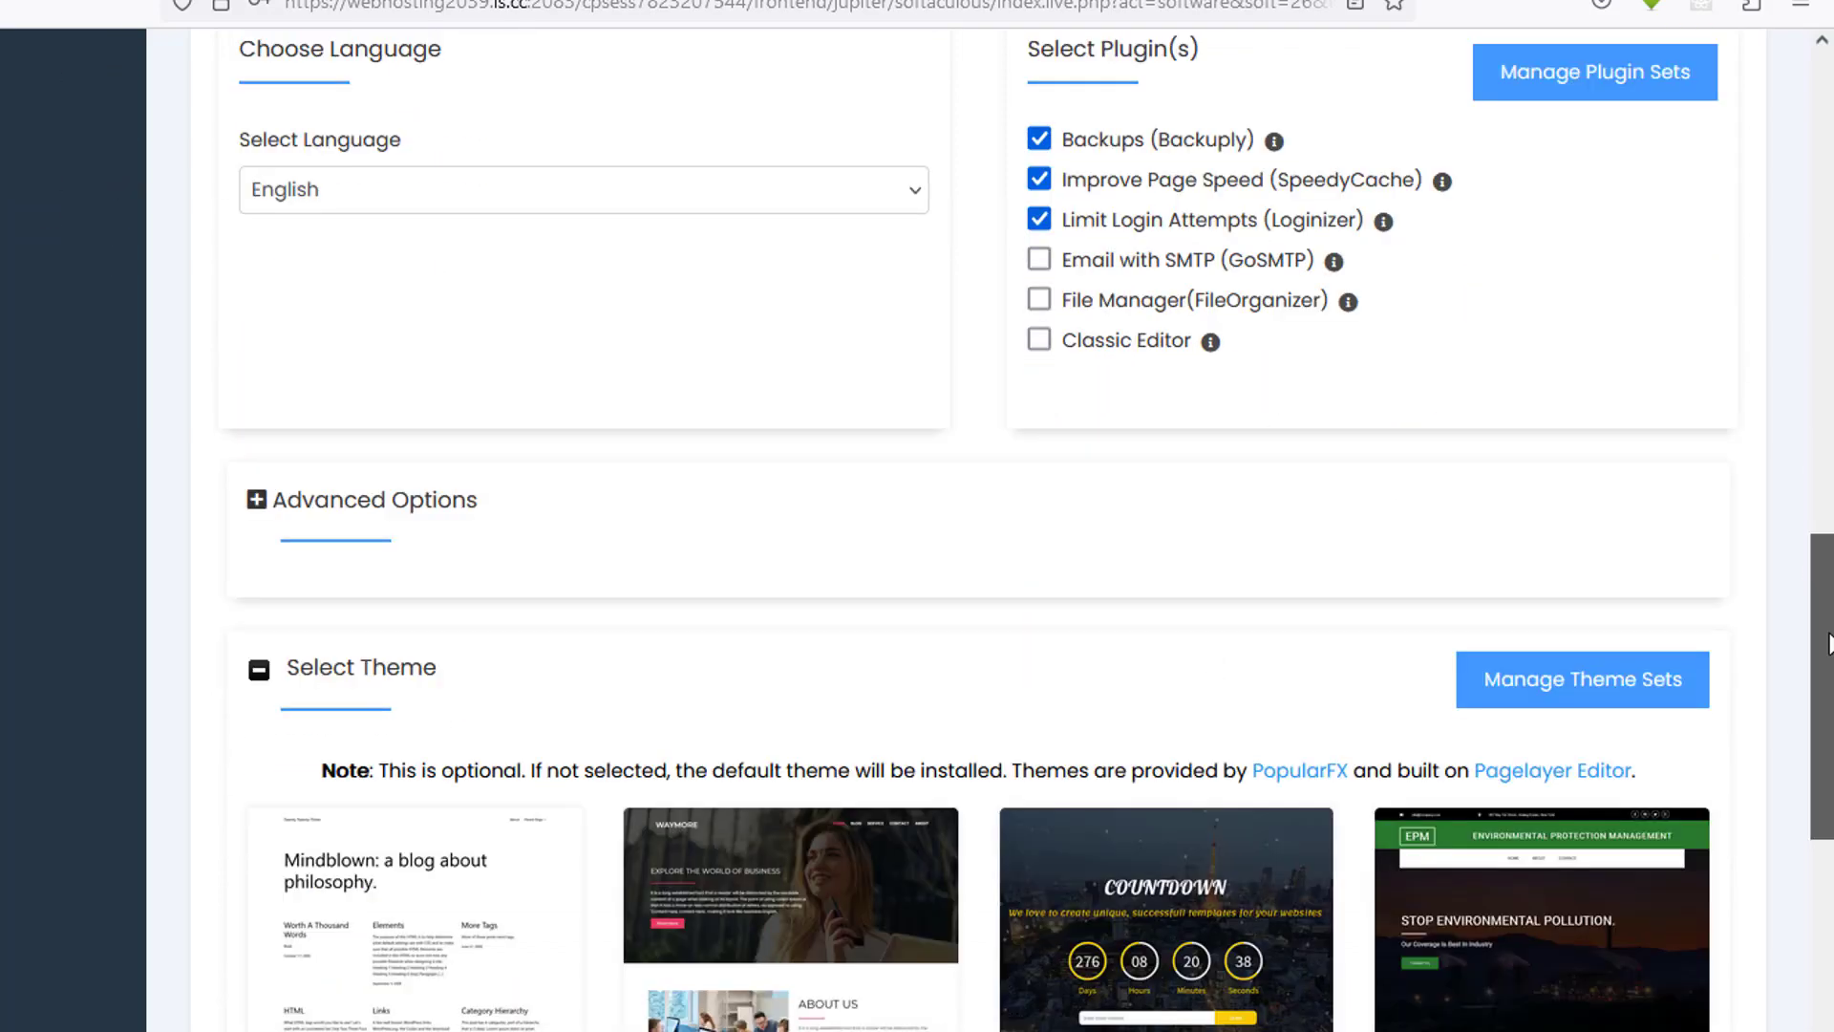
drag(1828, 642, 1825, 810)
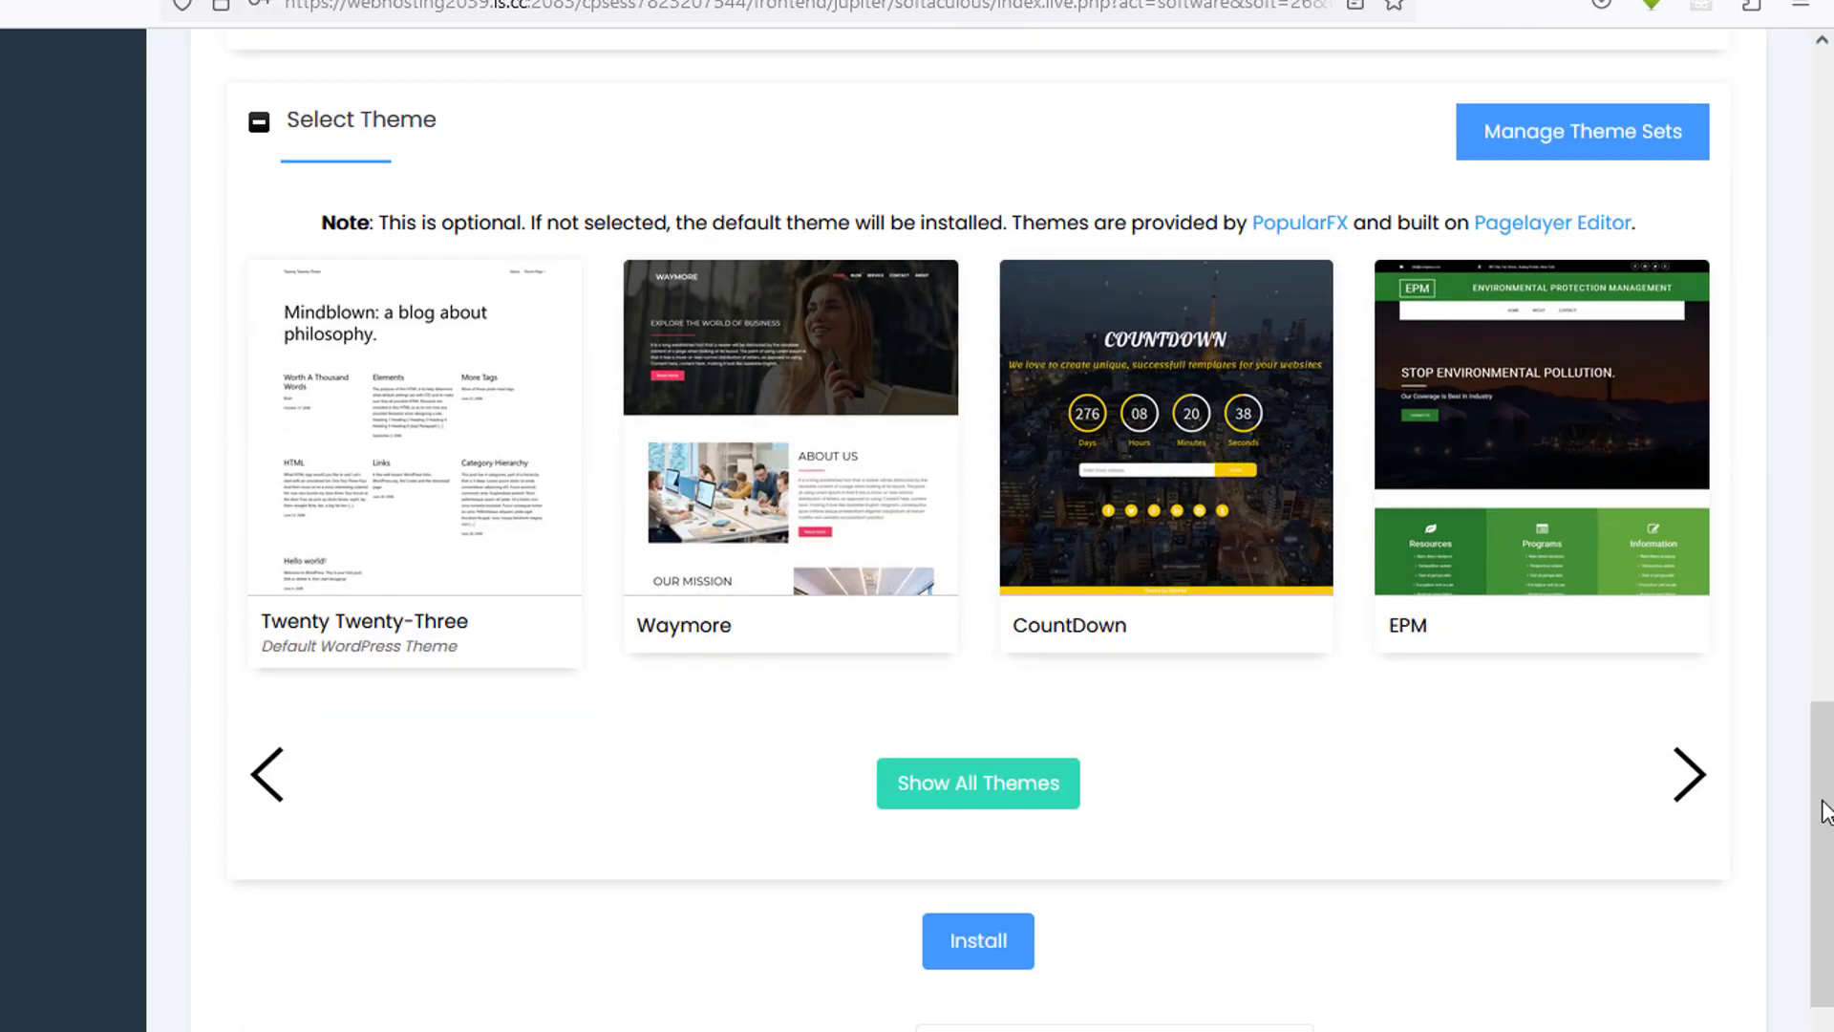
- Choose the Financy theme from all themes and accept its demo images
click(999, 788)
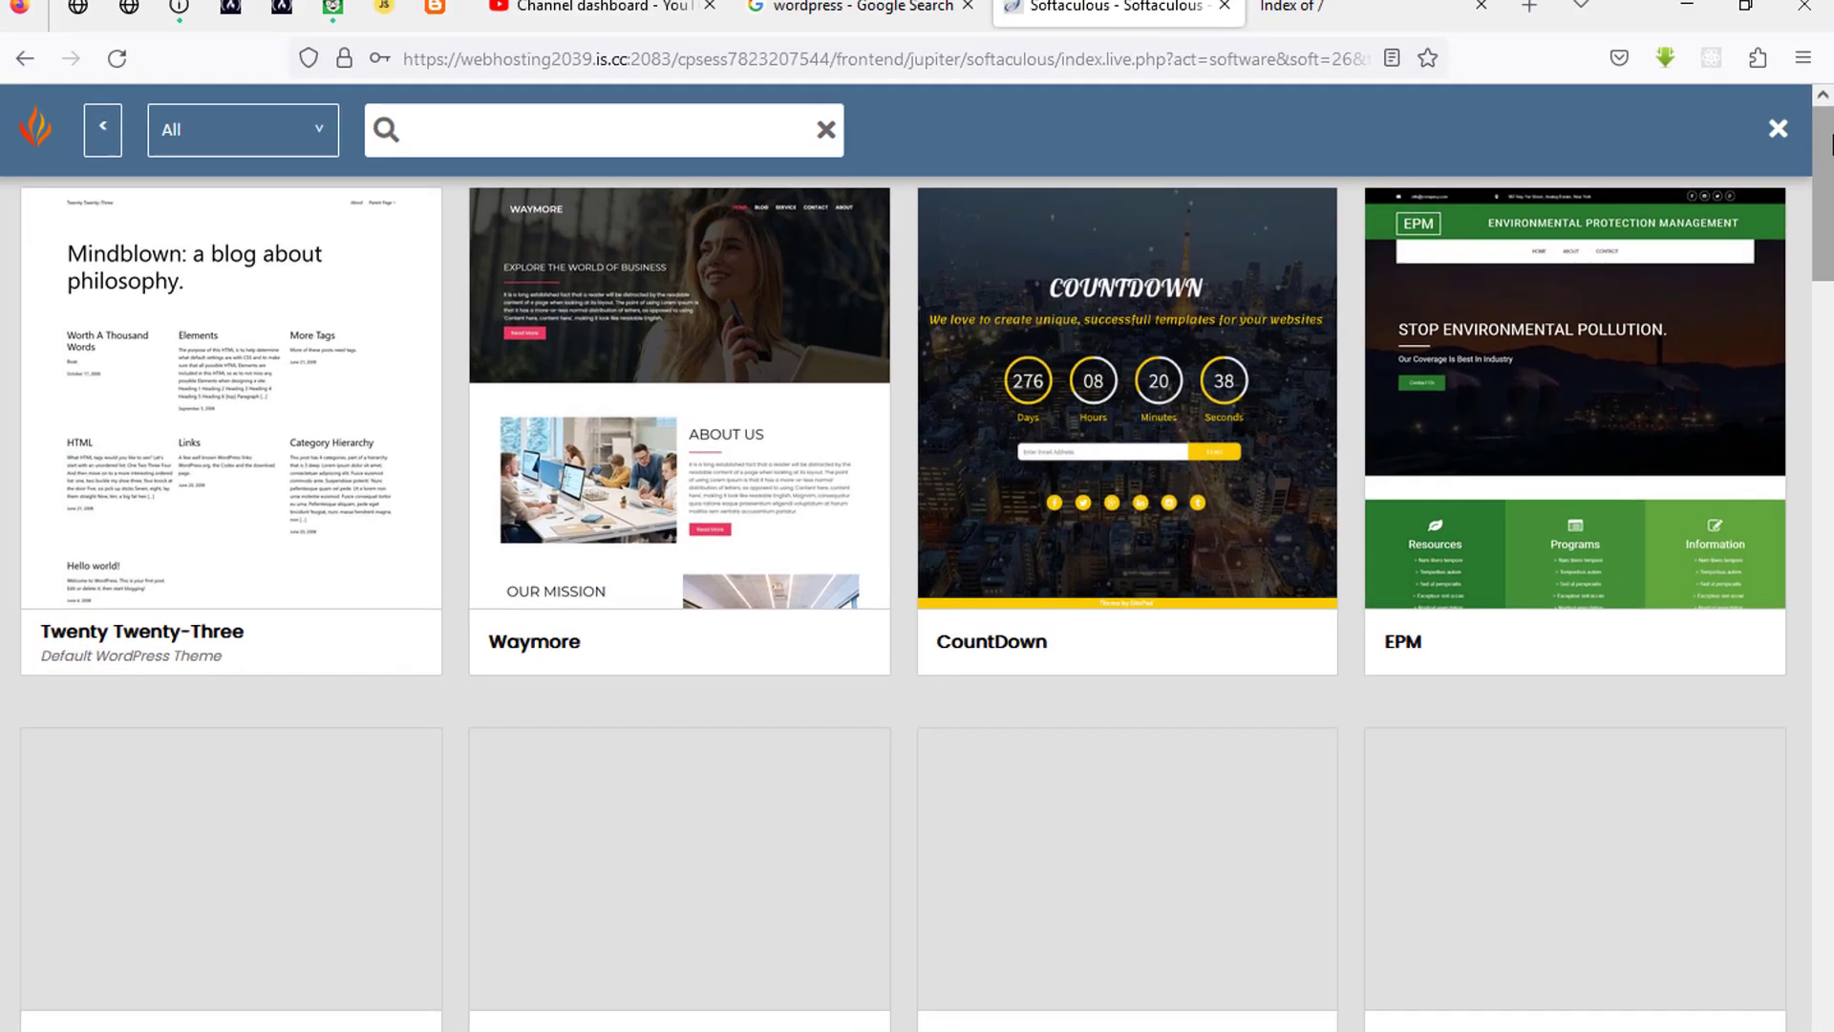
drag(1828, 196, 1829, 251)
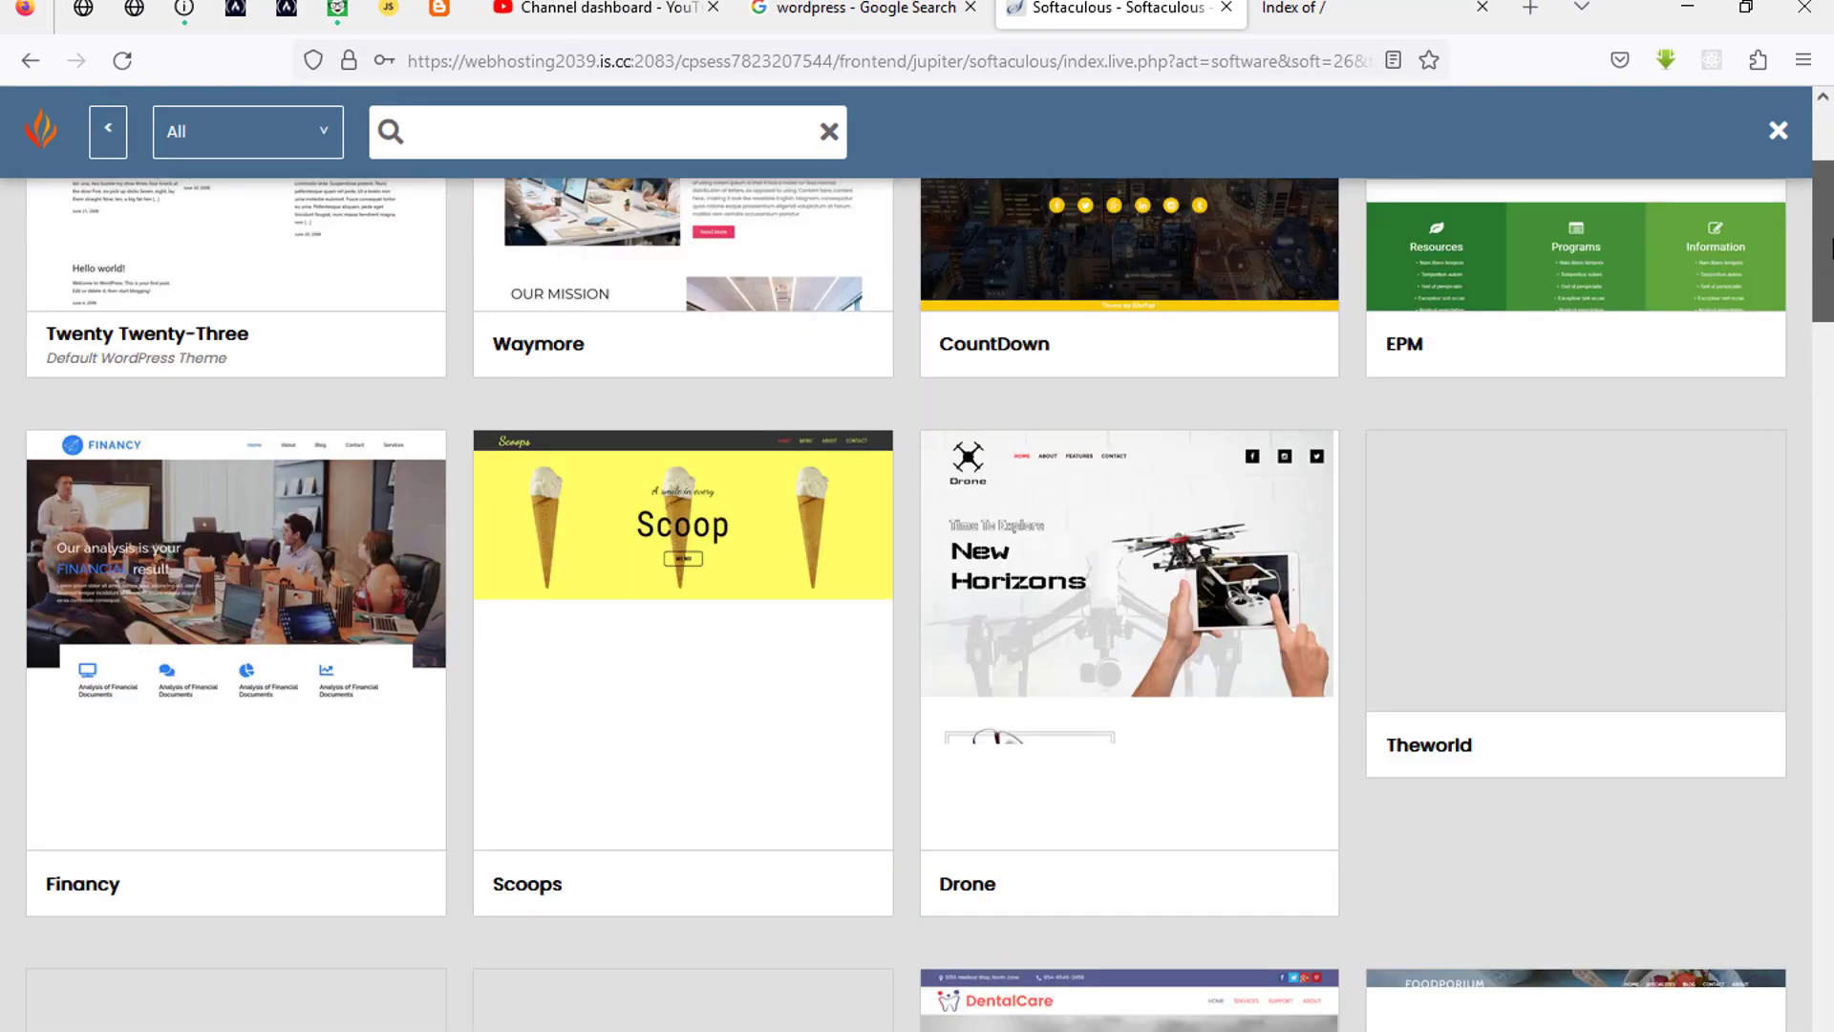
scroll(333, 427, down, 2)
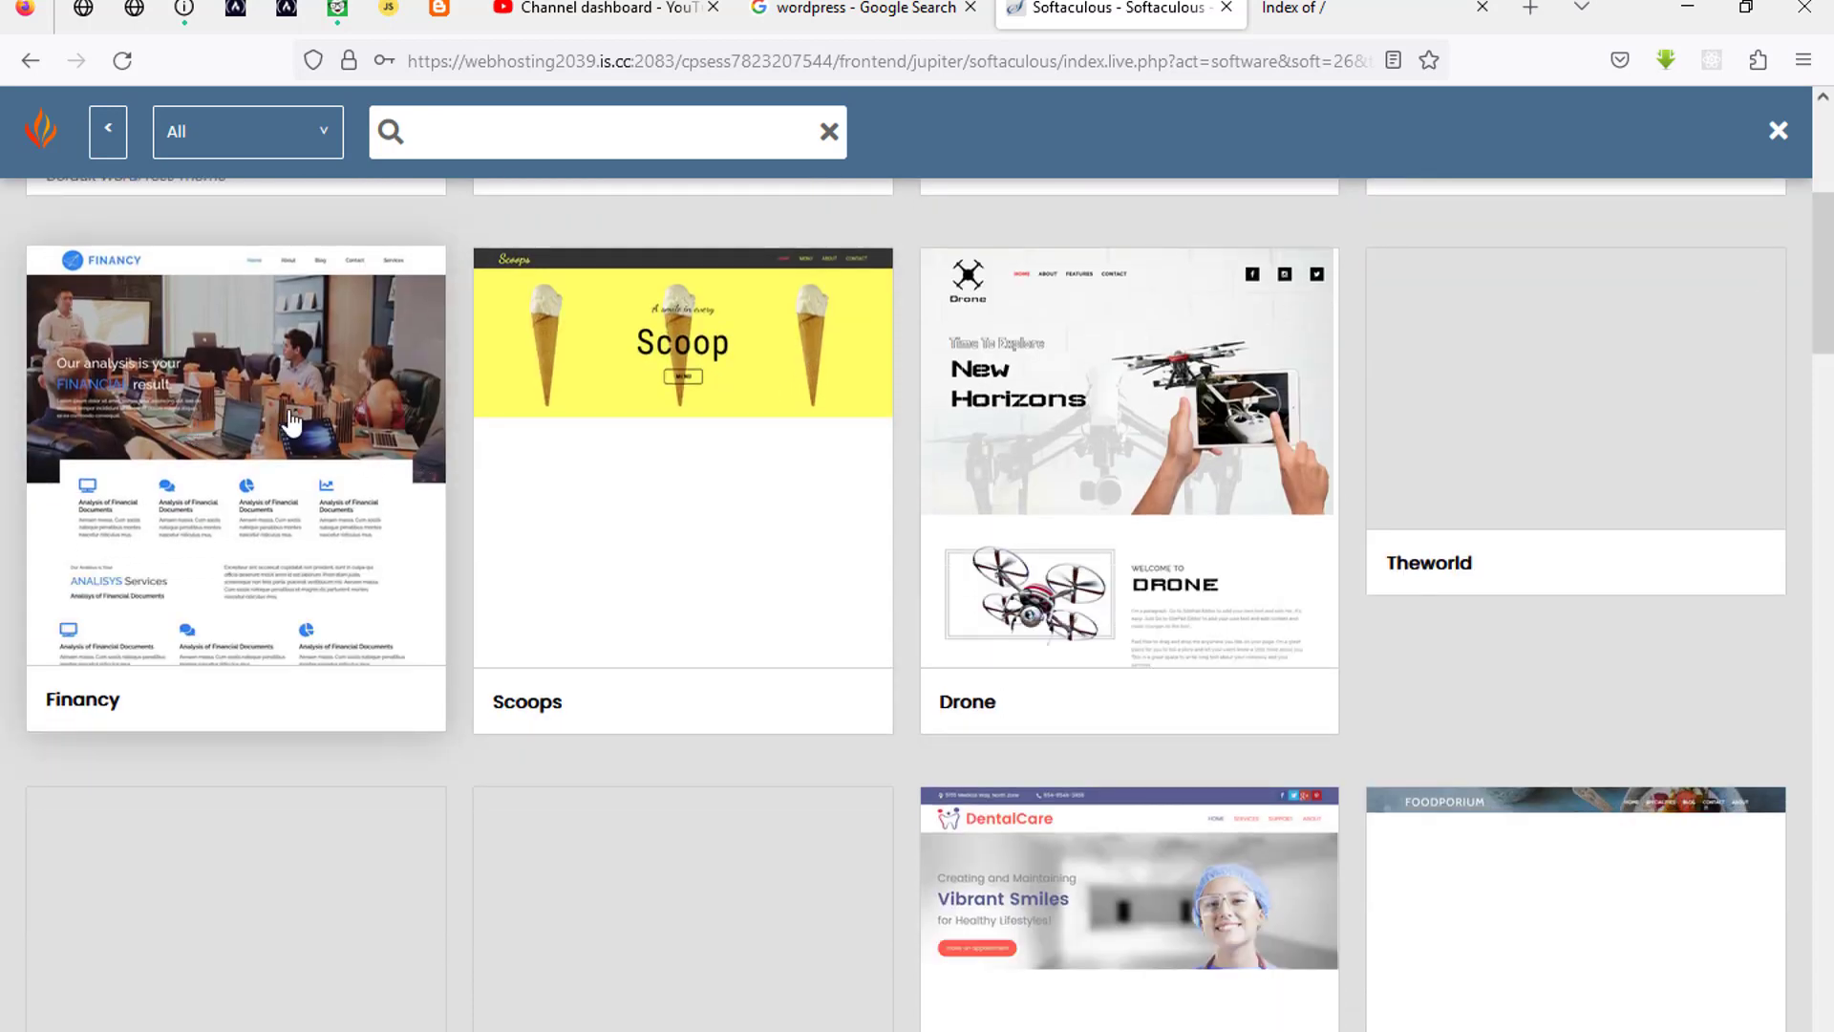
click(165, 468)
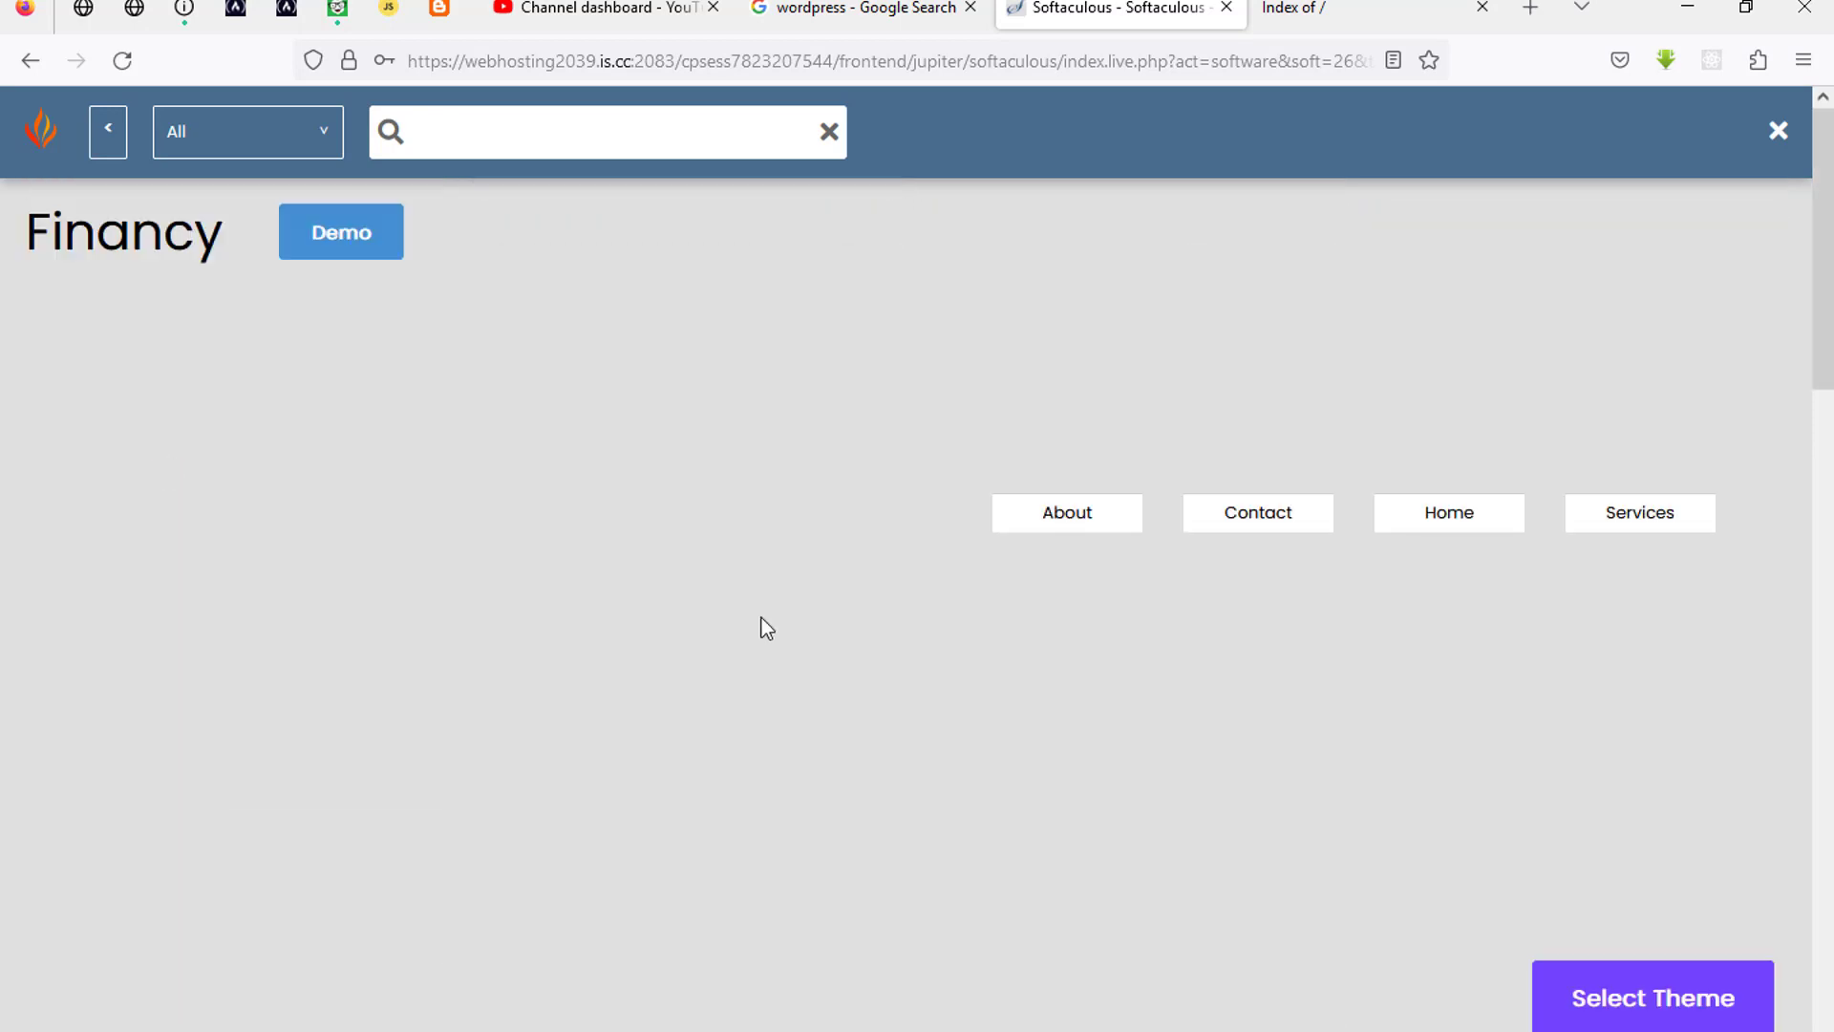
click(1642, 1007)
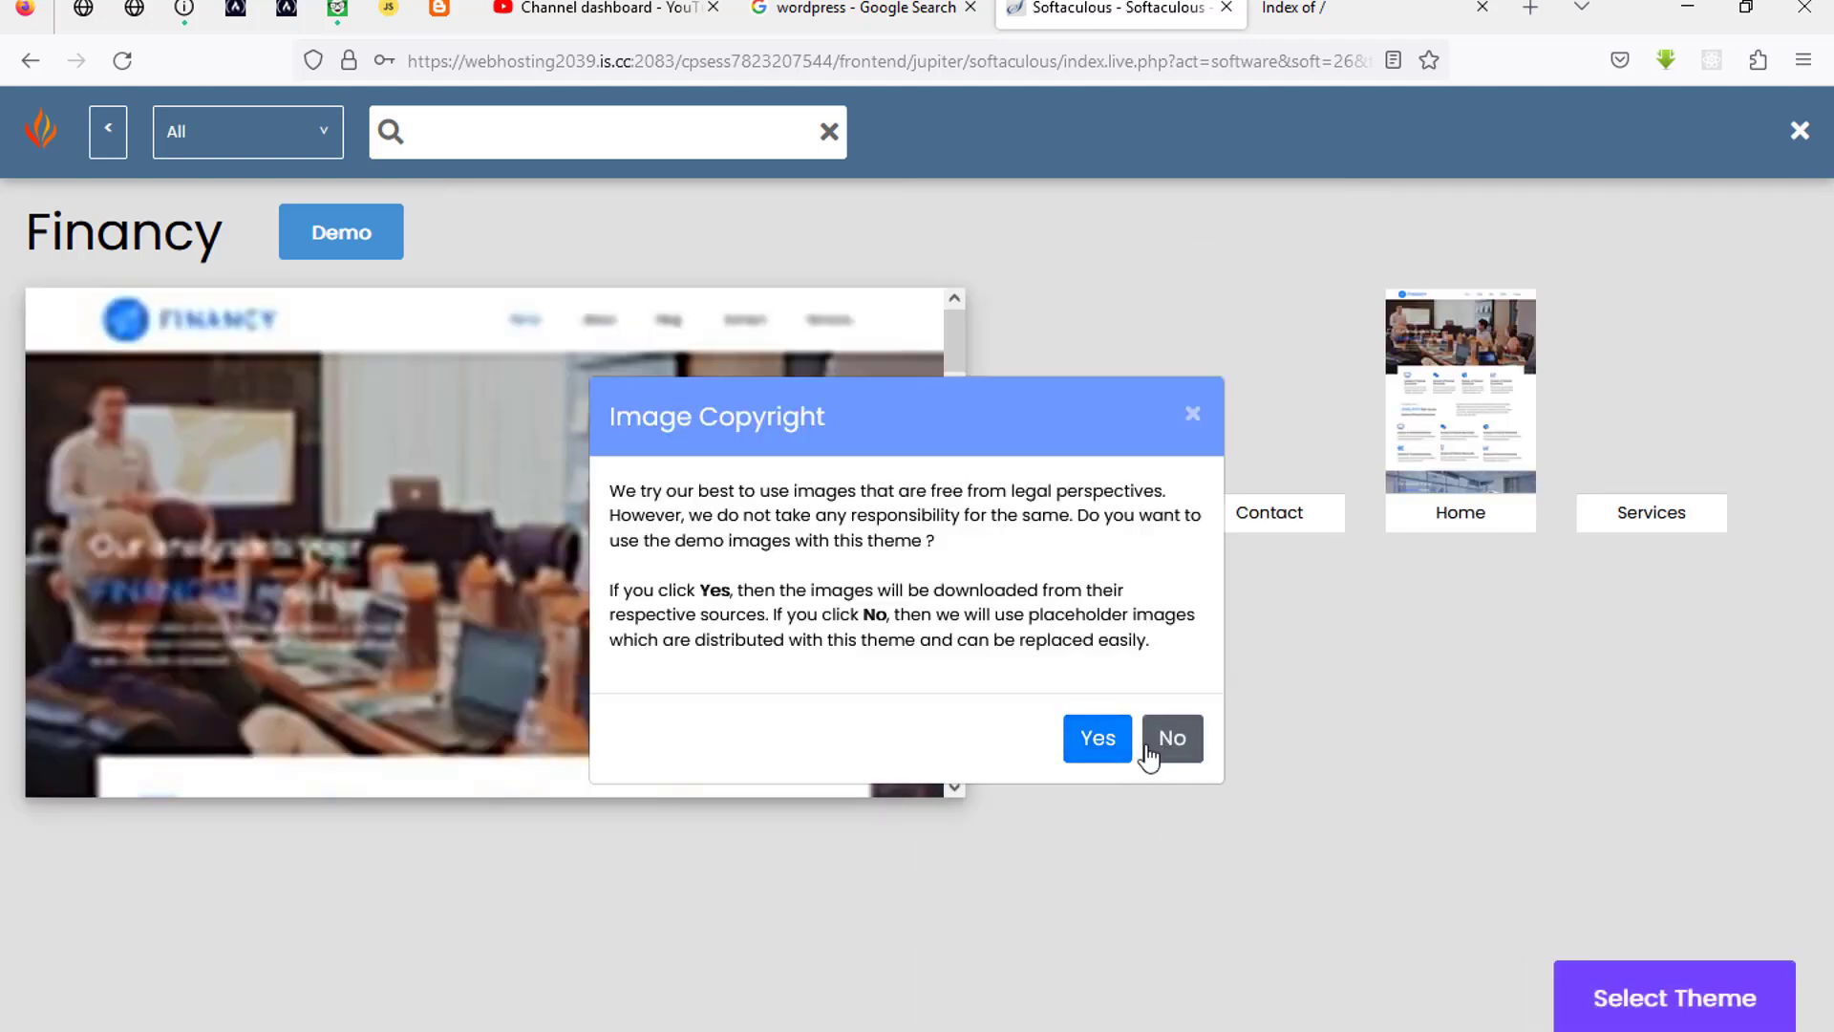
click(1111, 751)
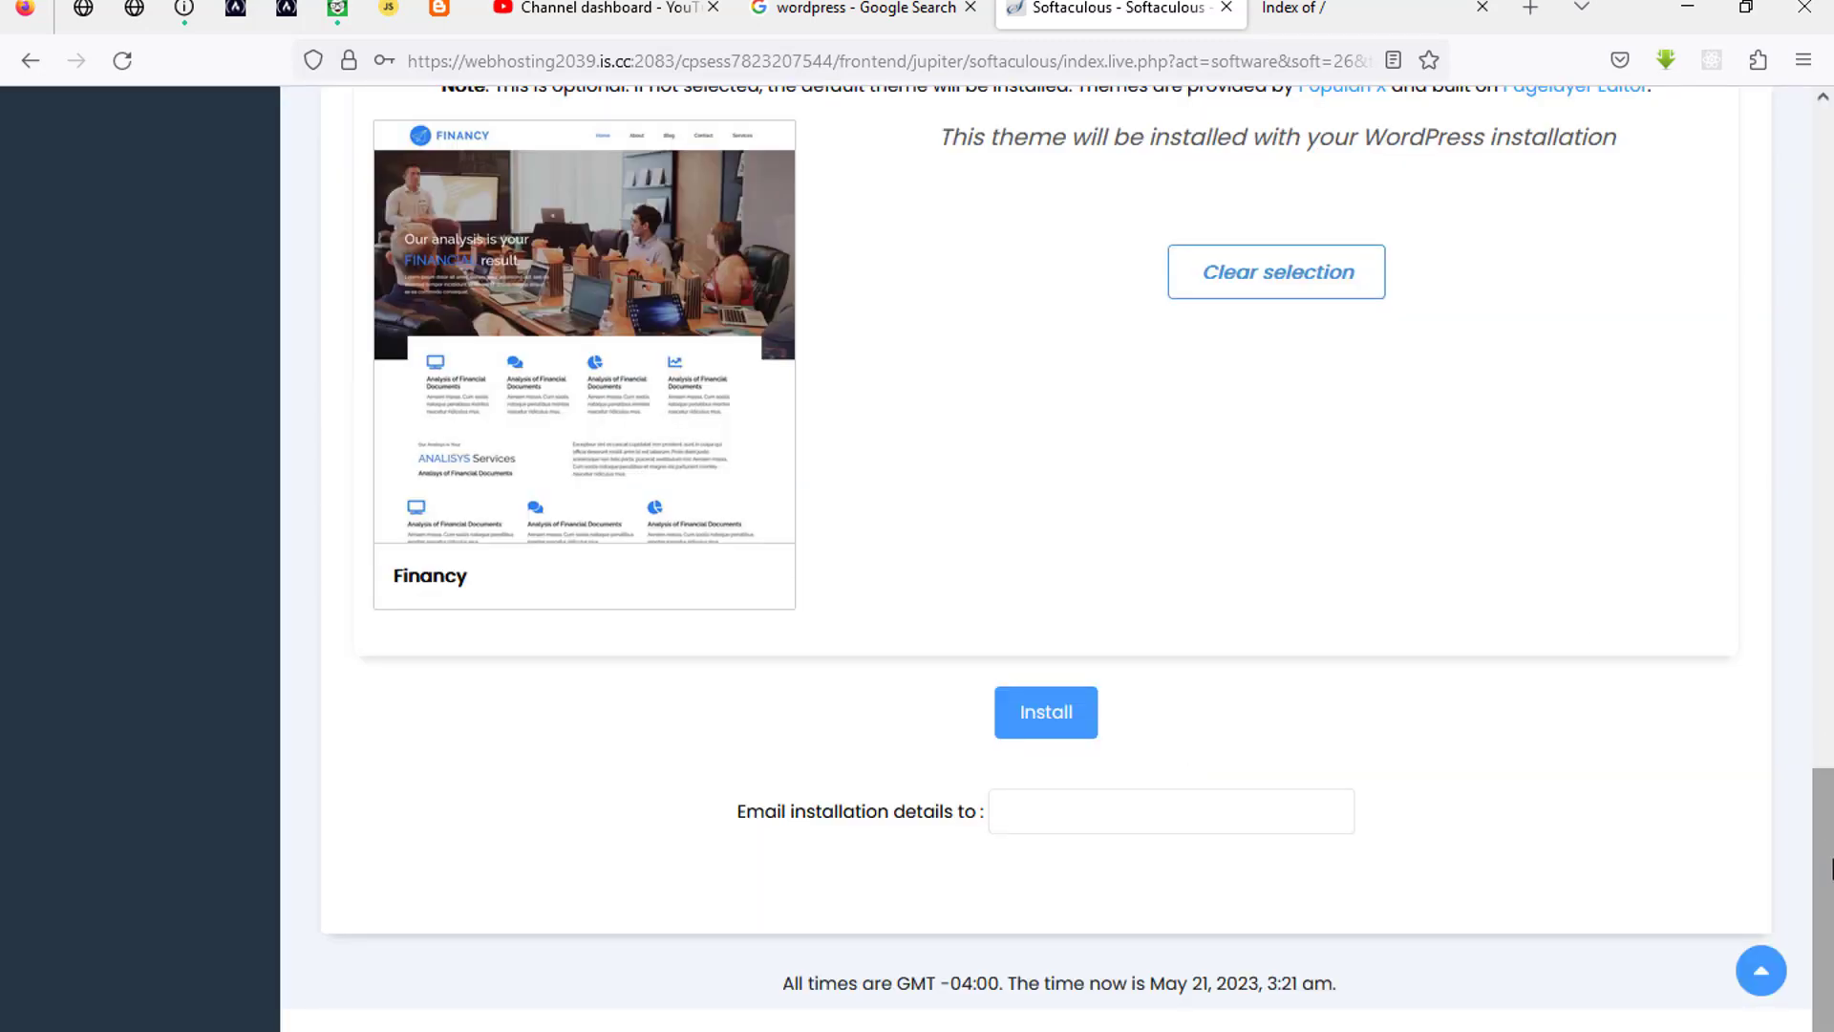
- Run the WordPress install, save the login in Firefox, and review the success page
mouse_move(1825, 765)
mouse_down()
mouse_move(1832, 690)
mouse_move(1832, 744)
mouse_up()
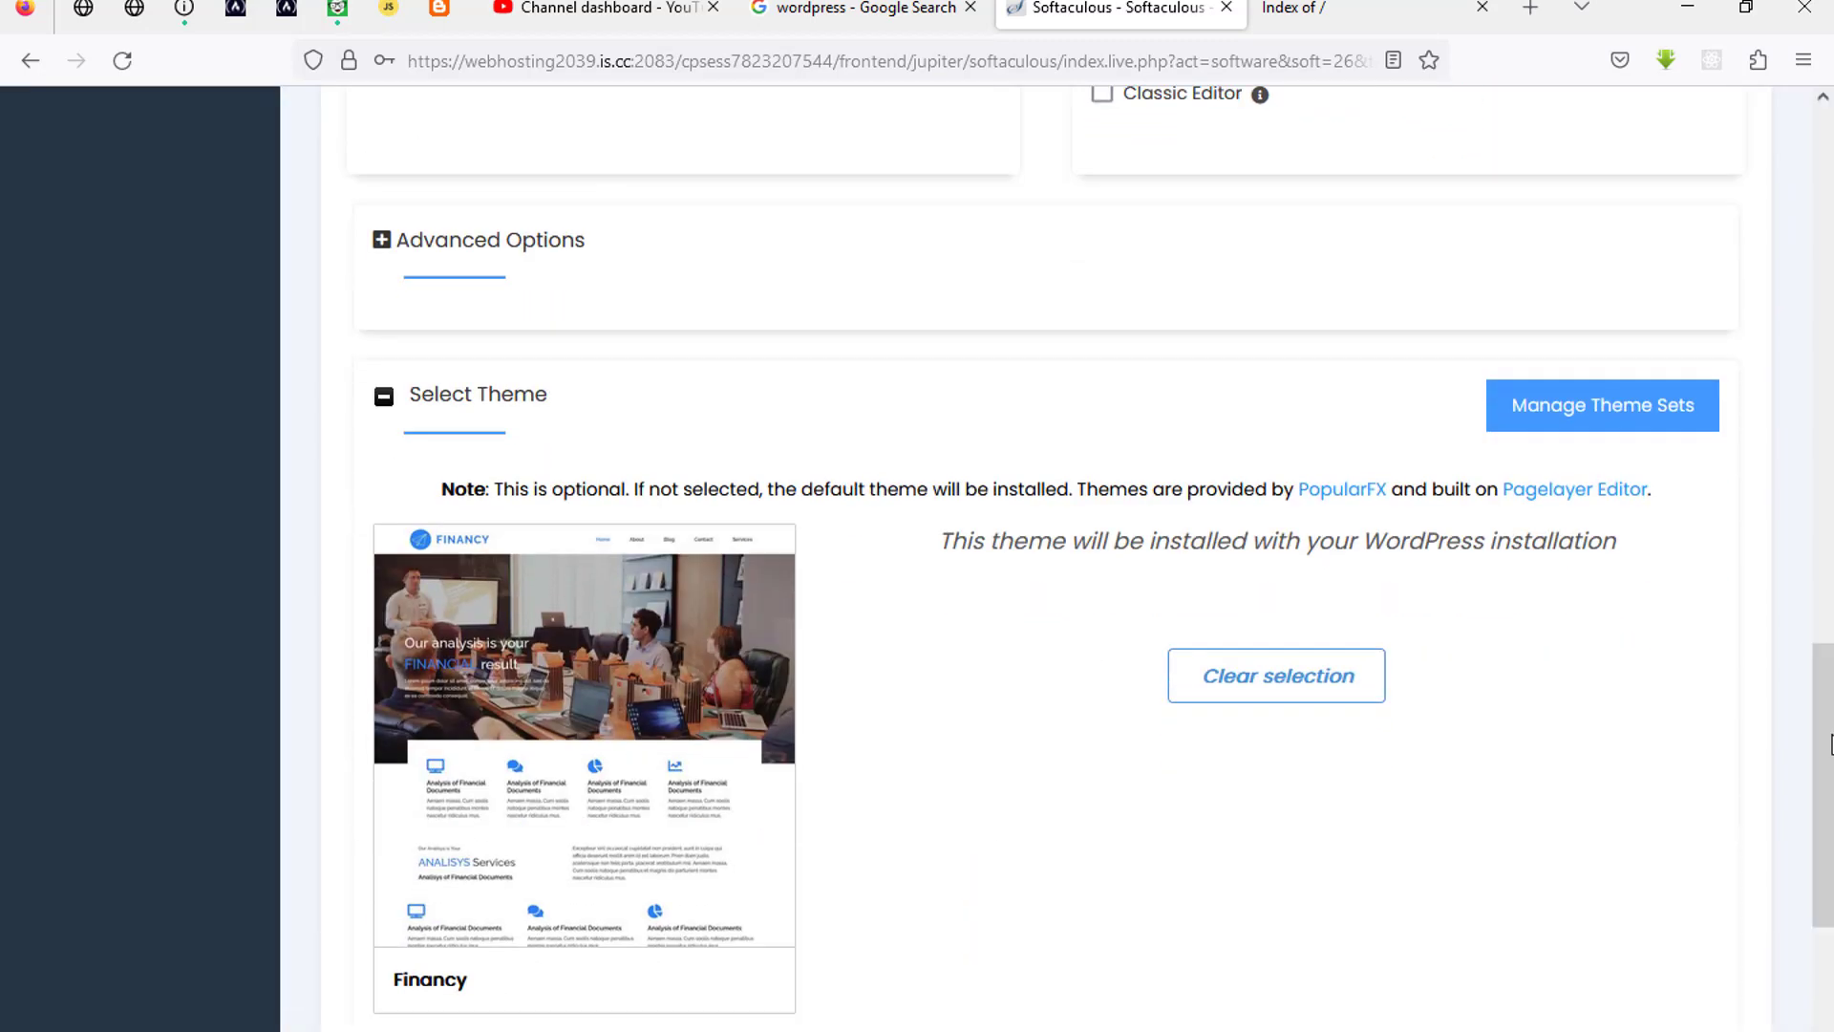
scroll(1528, 781, down, 3)
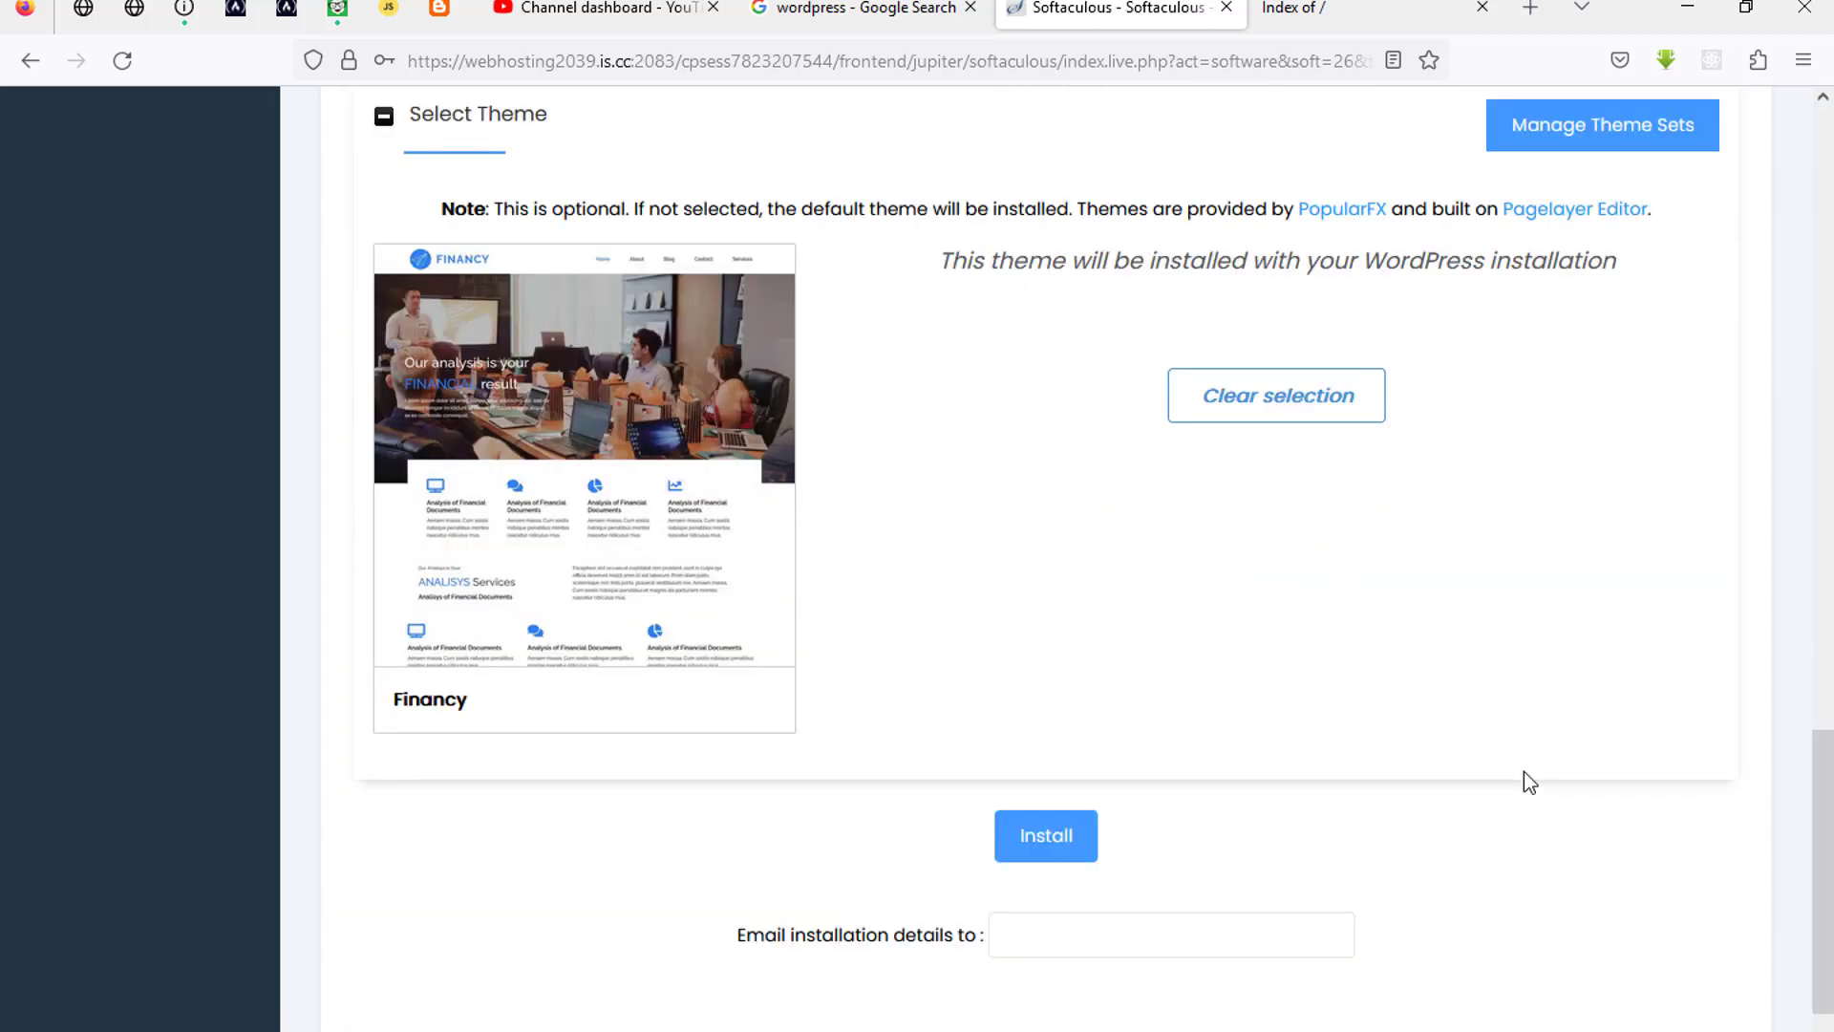
click(1066, 848)
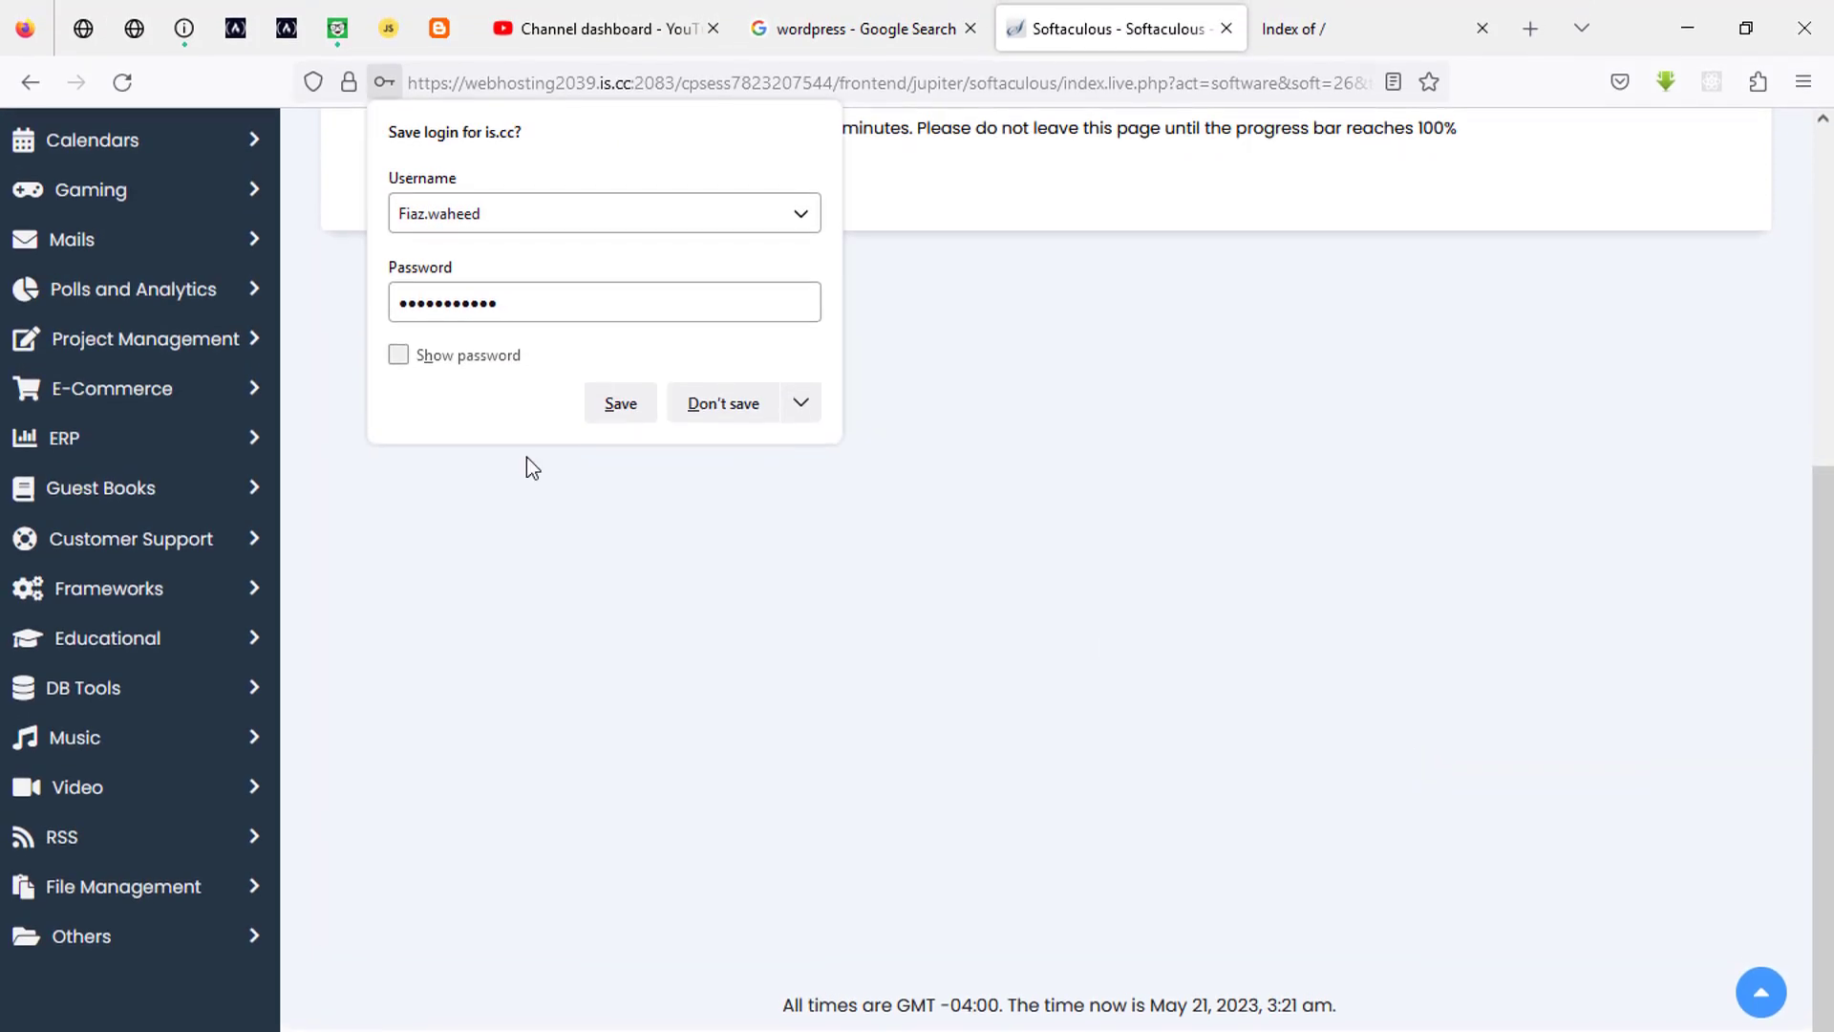
click(620, 403)
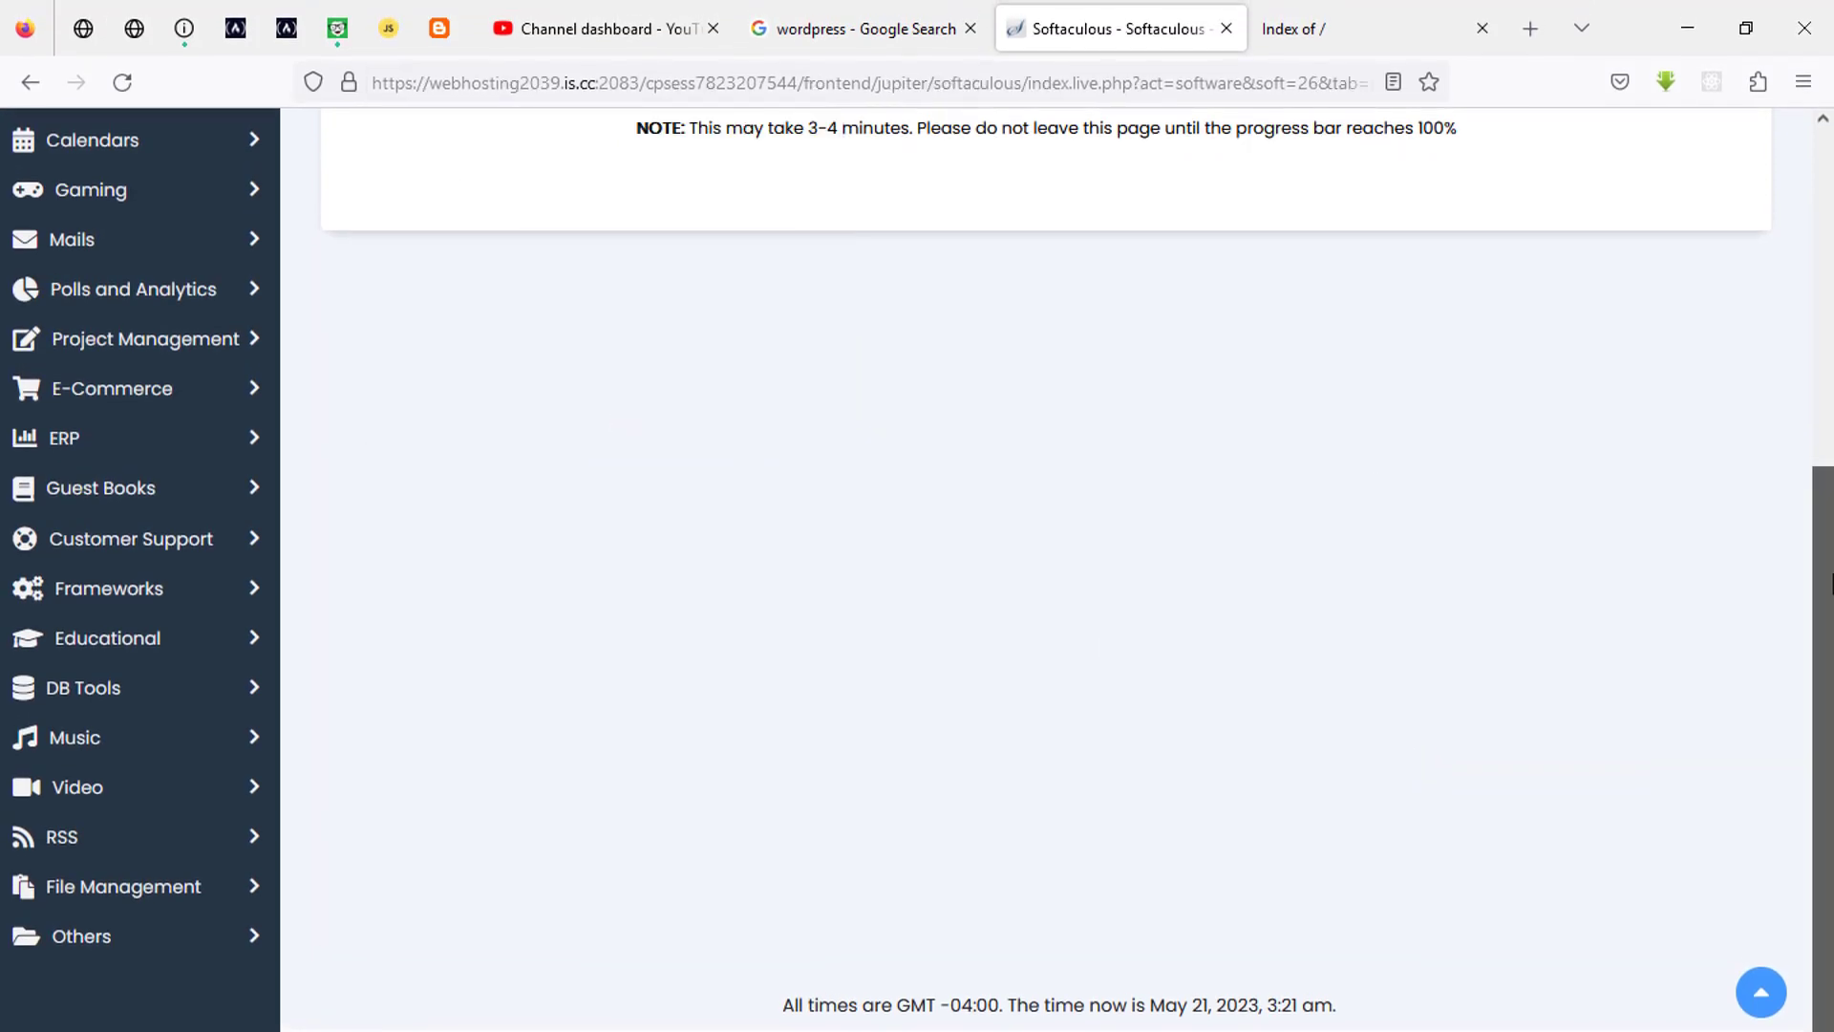
scroll(1431, 478, up, 1)
scroll(1143, 527, up, 5)
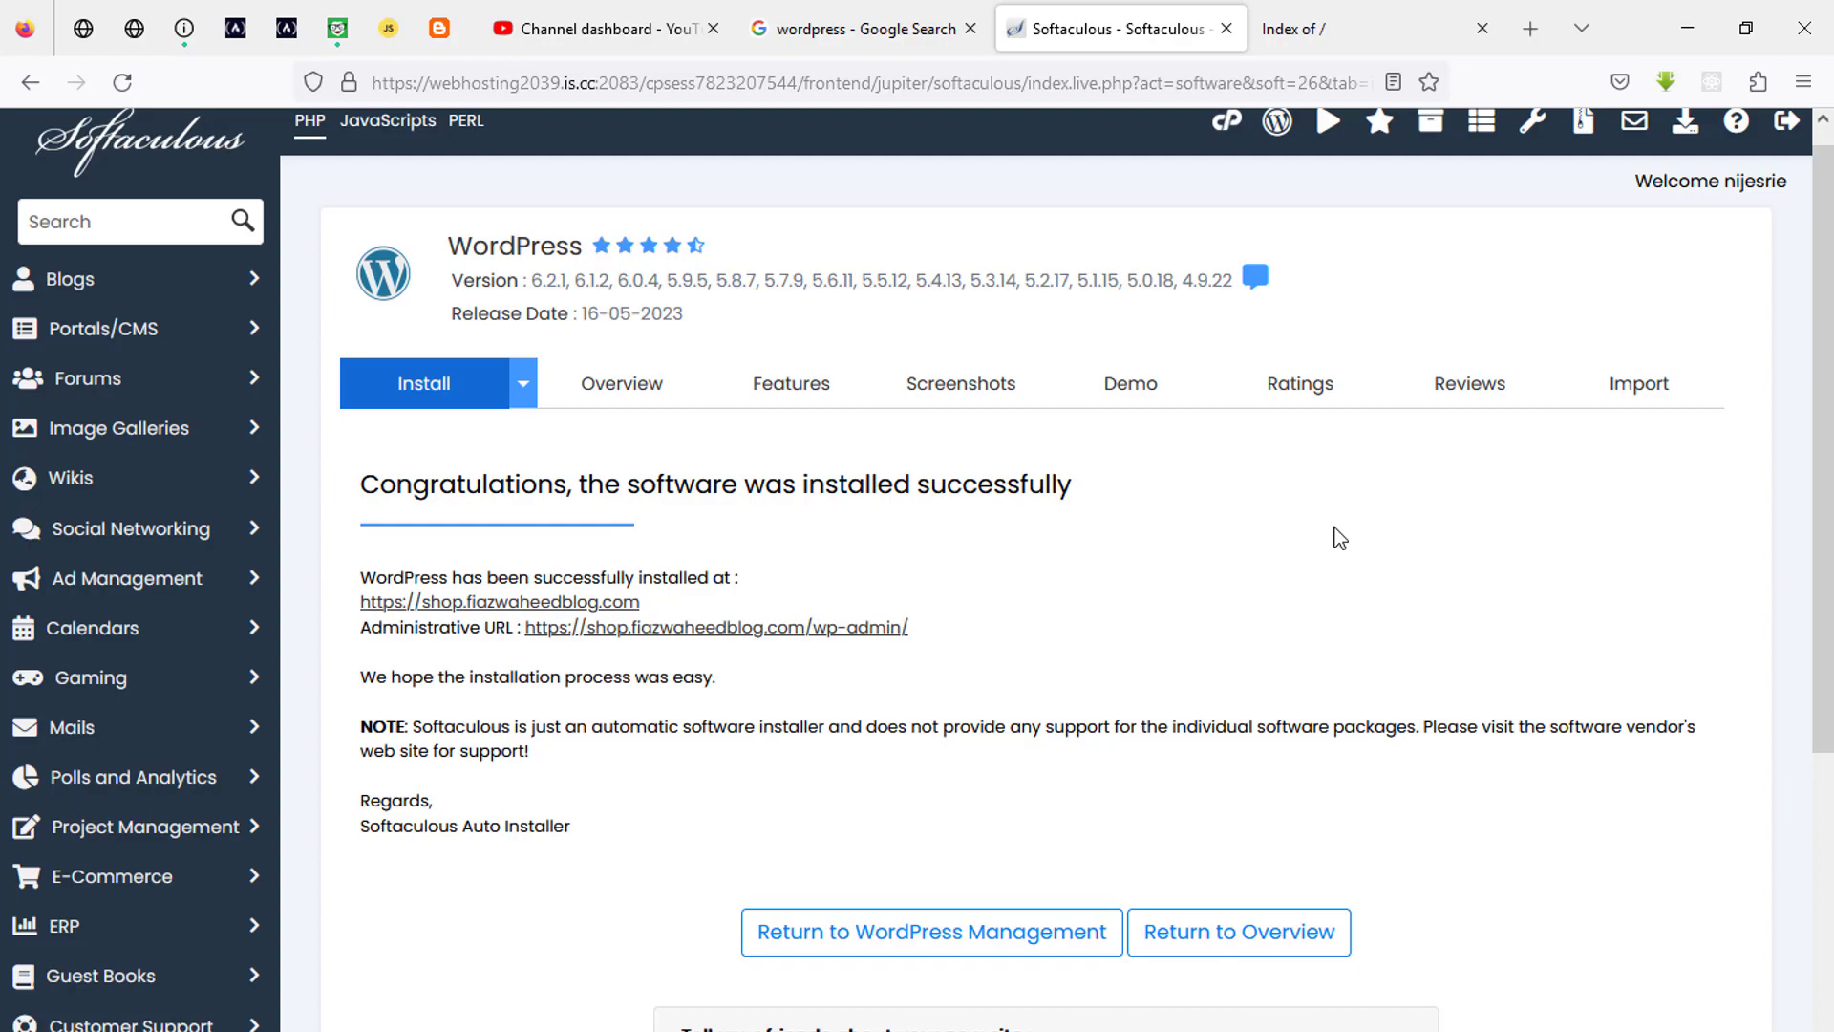
scroll(1827, 553, down, 2)
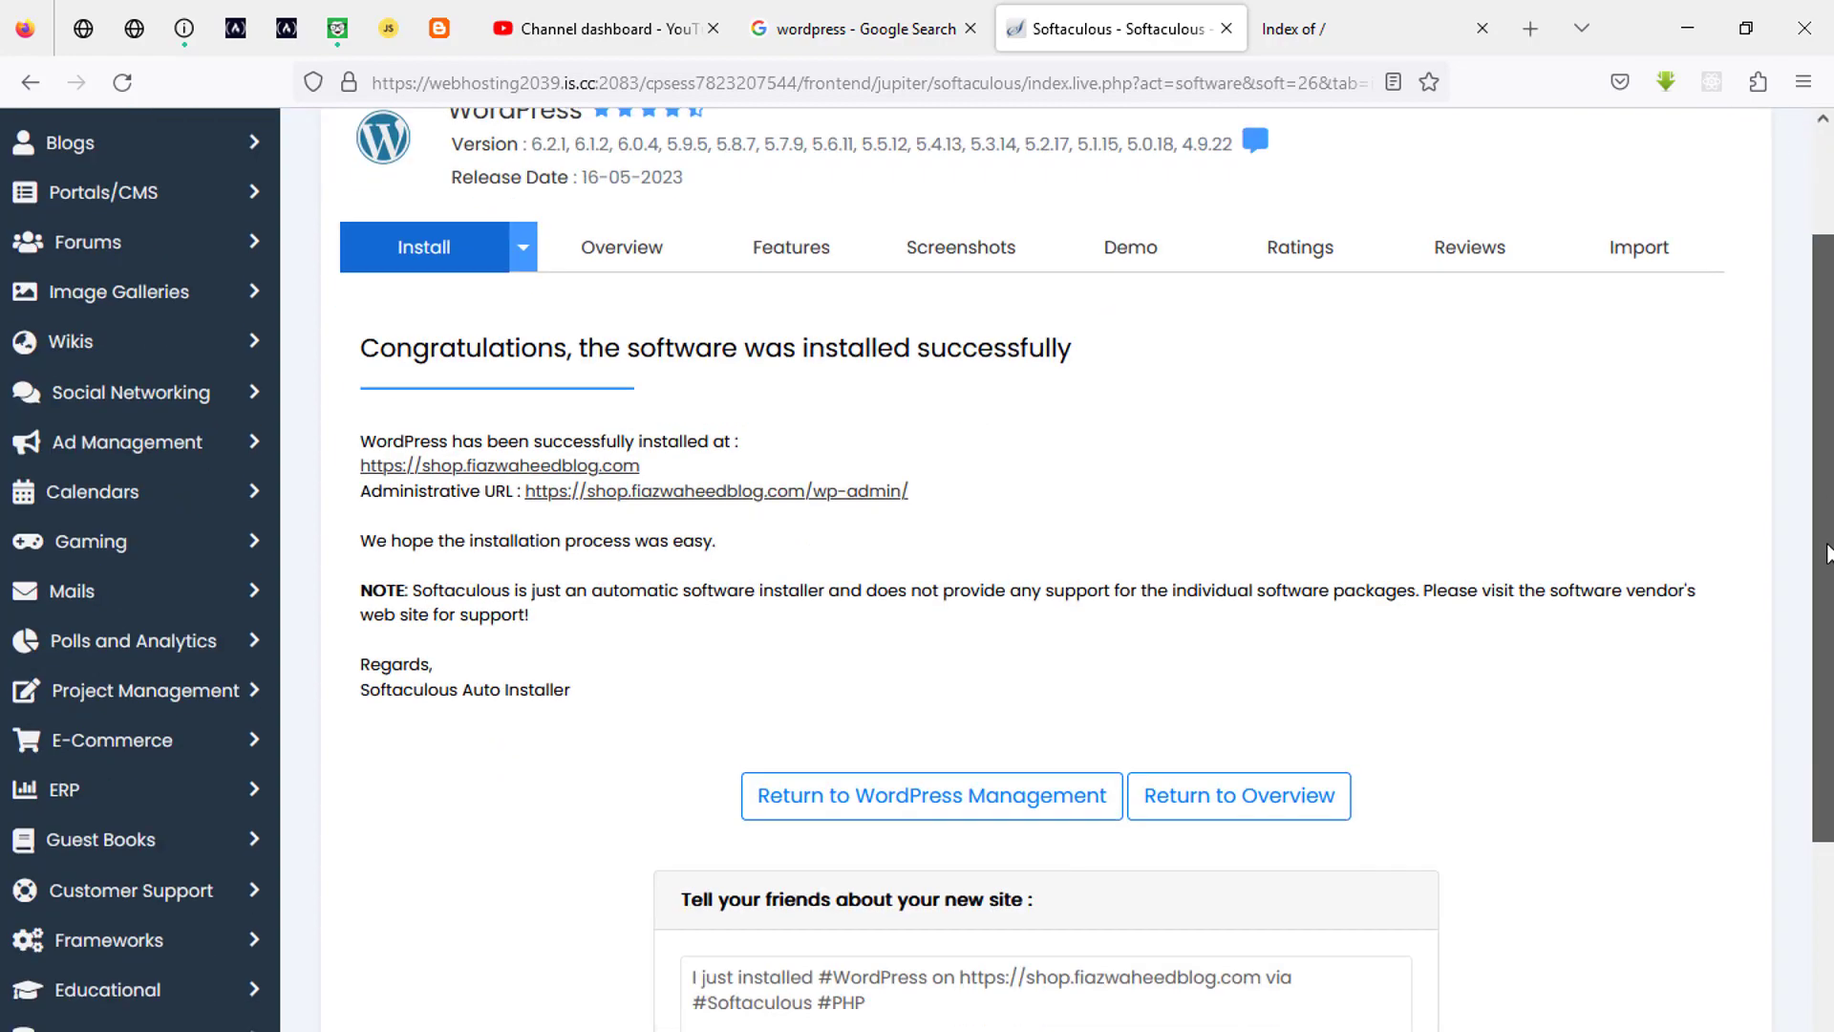
drag(1827, 552, 1830, 717)
scroll(409, 441, up, 3)
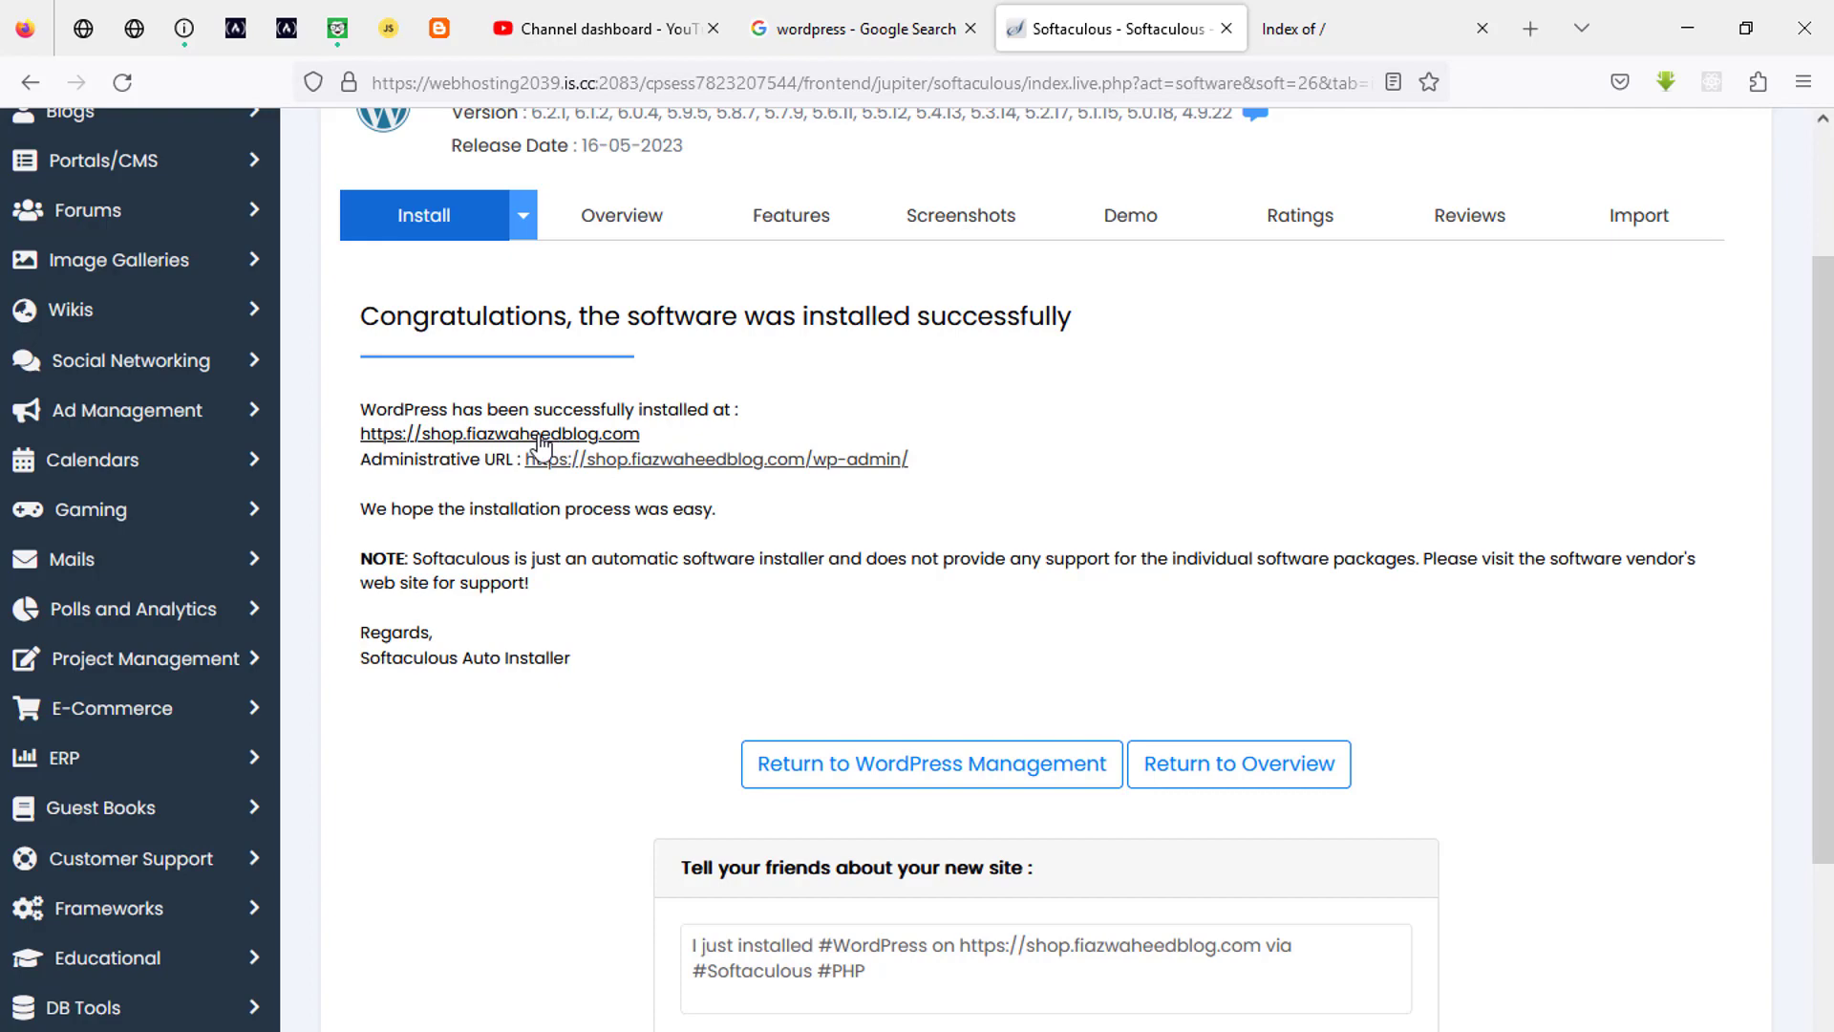
- Browse the new Financy-themed homepage and Blog page, then return to Softaculous
click(542, 437)
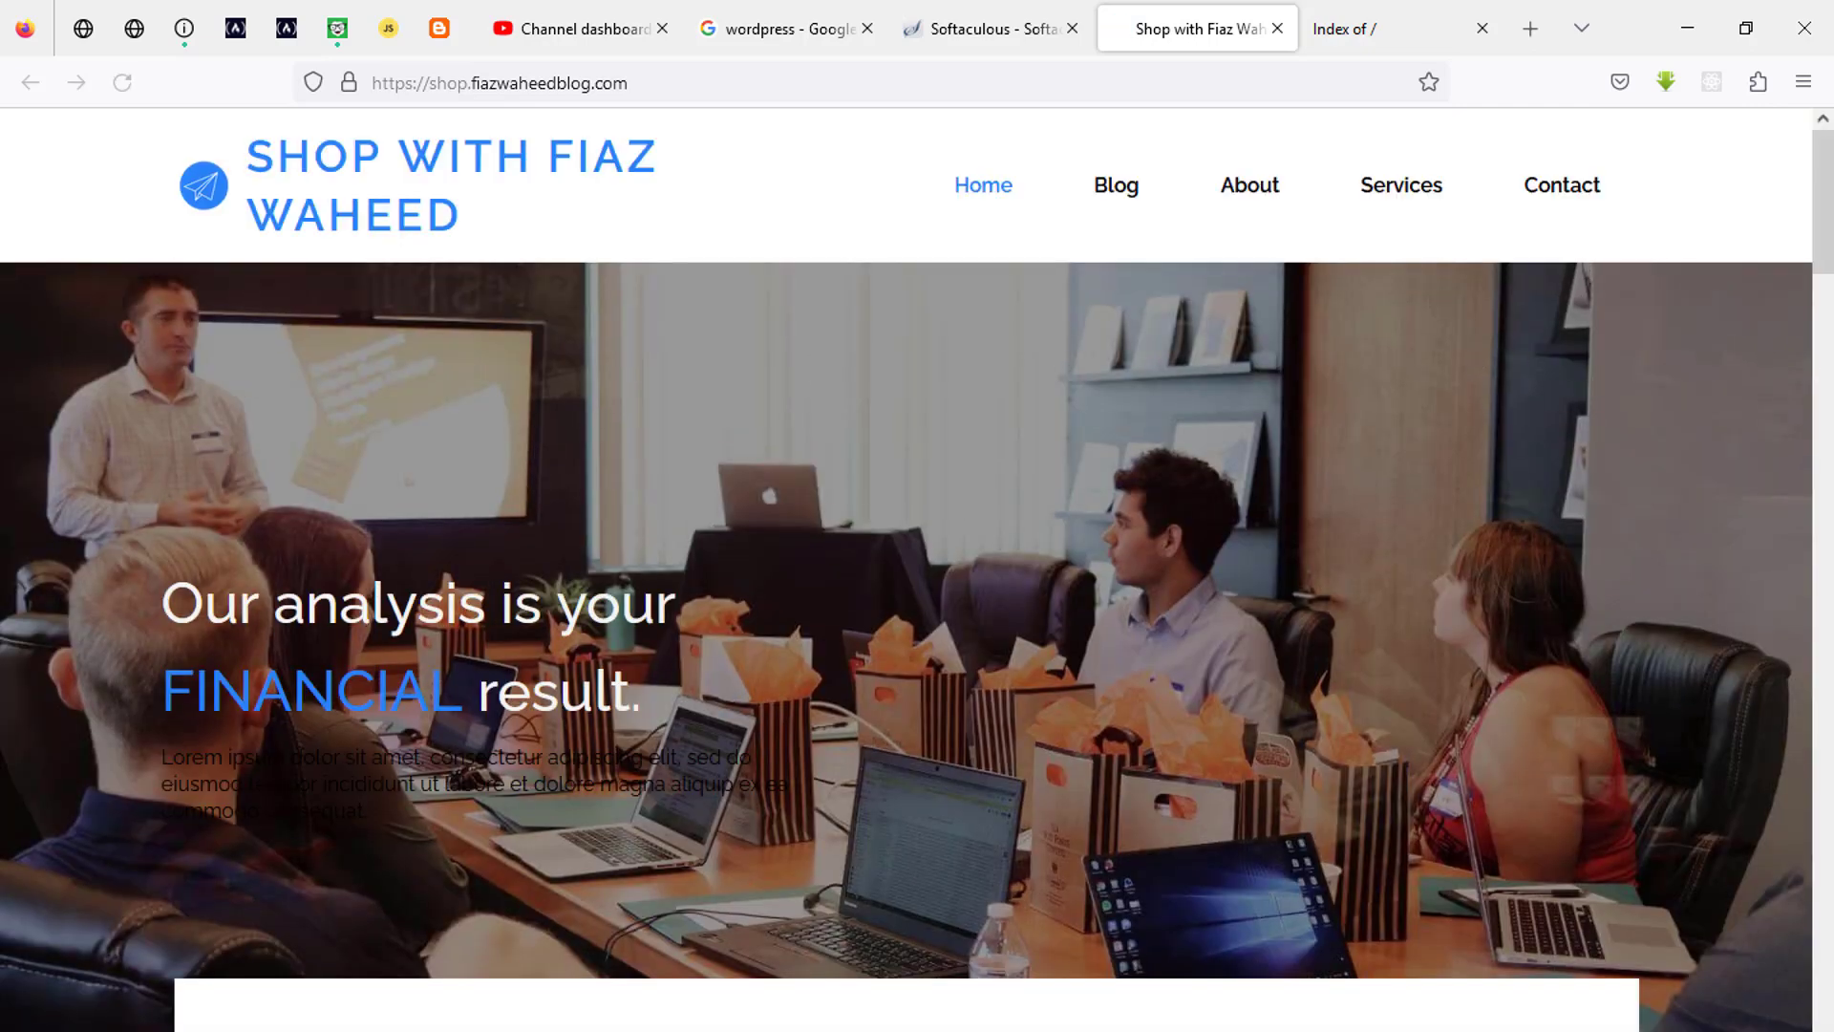
scroll(917, 568, down, 10)
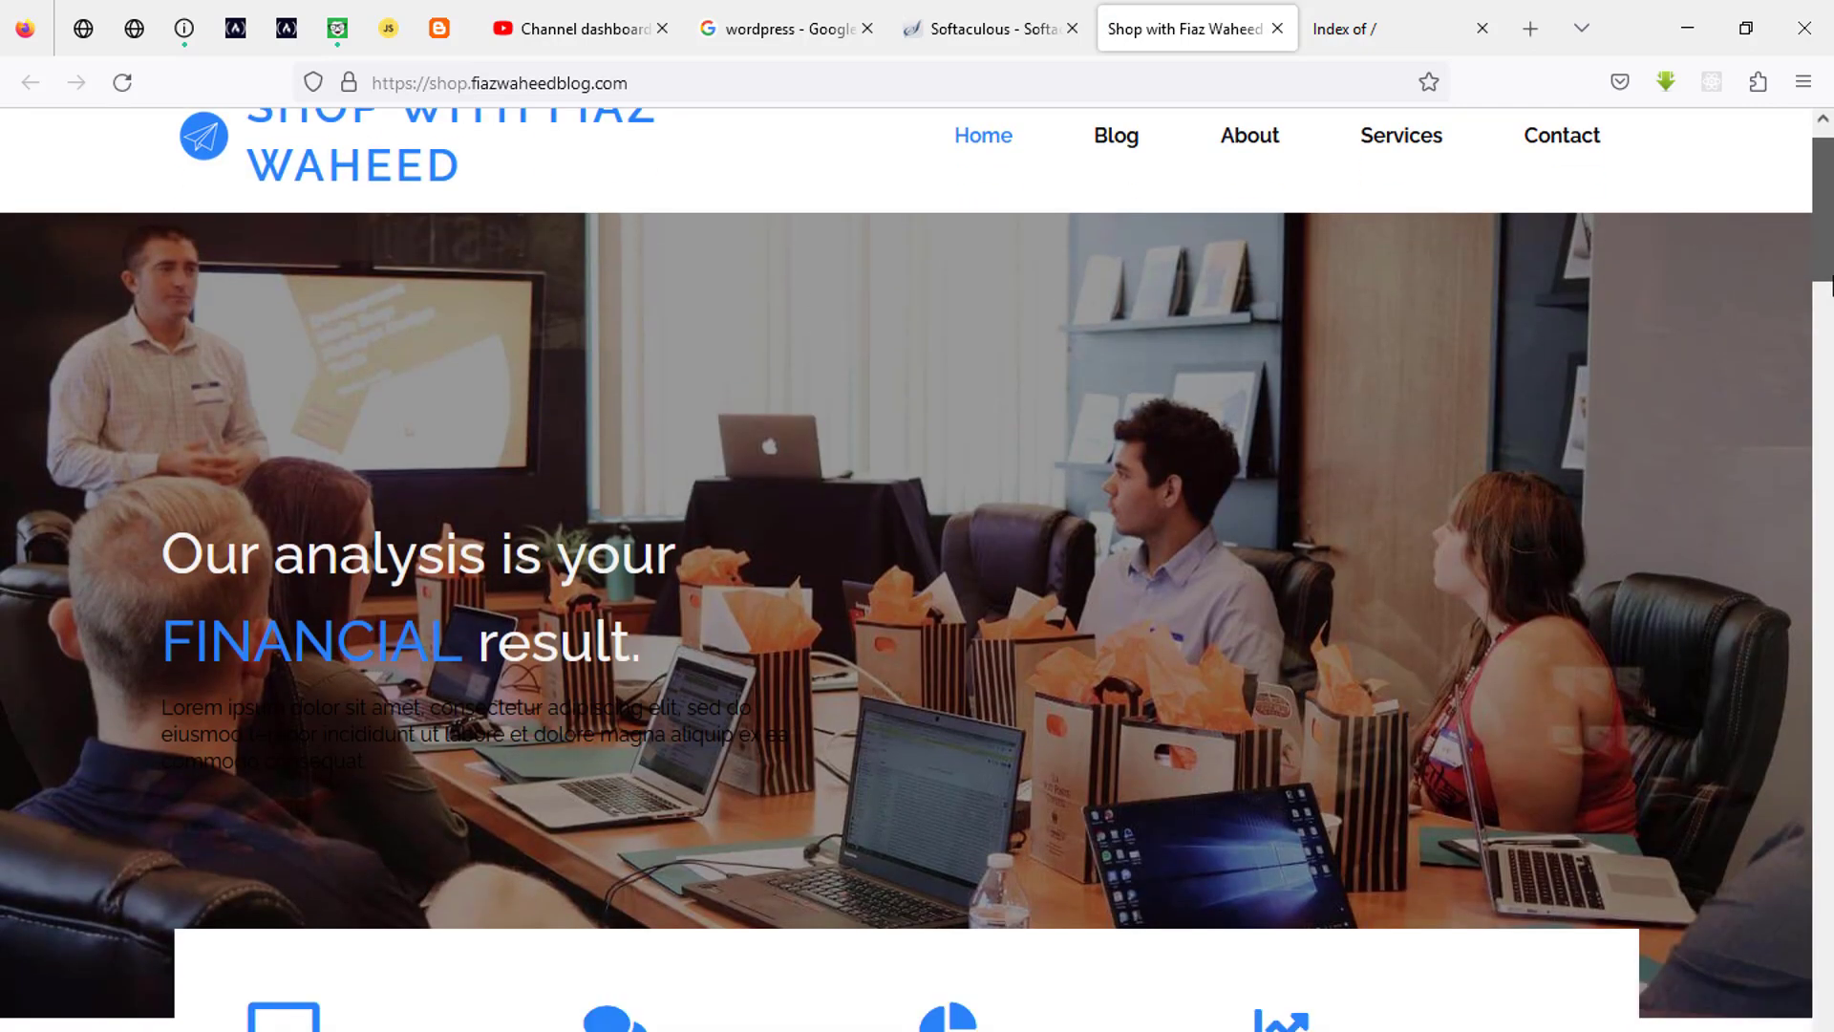
scroll(917, 568, down, 15)
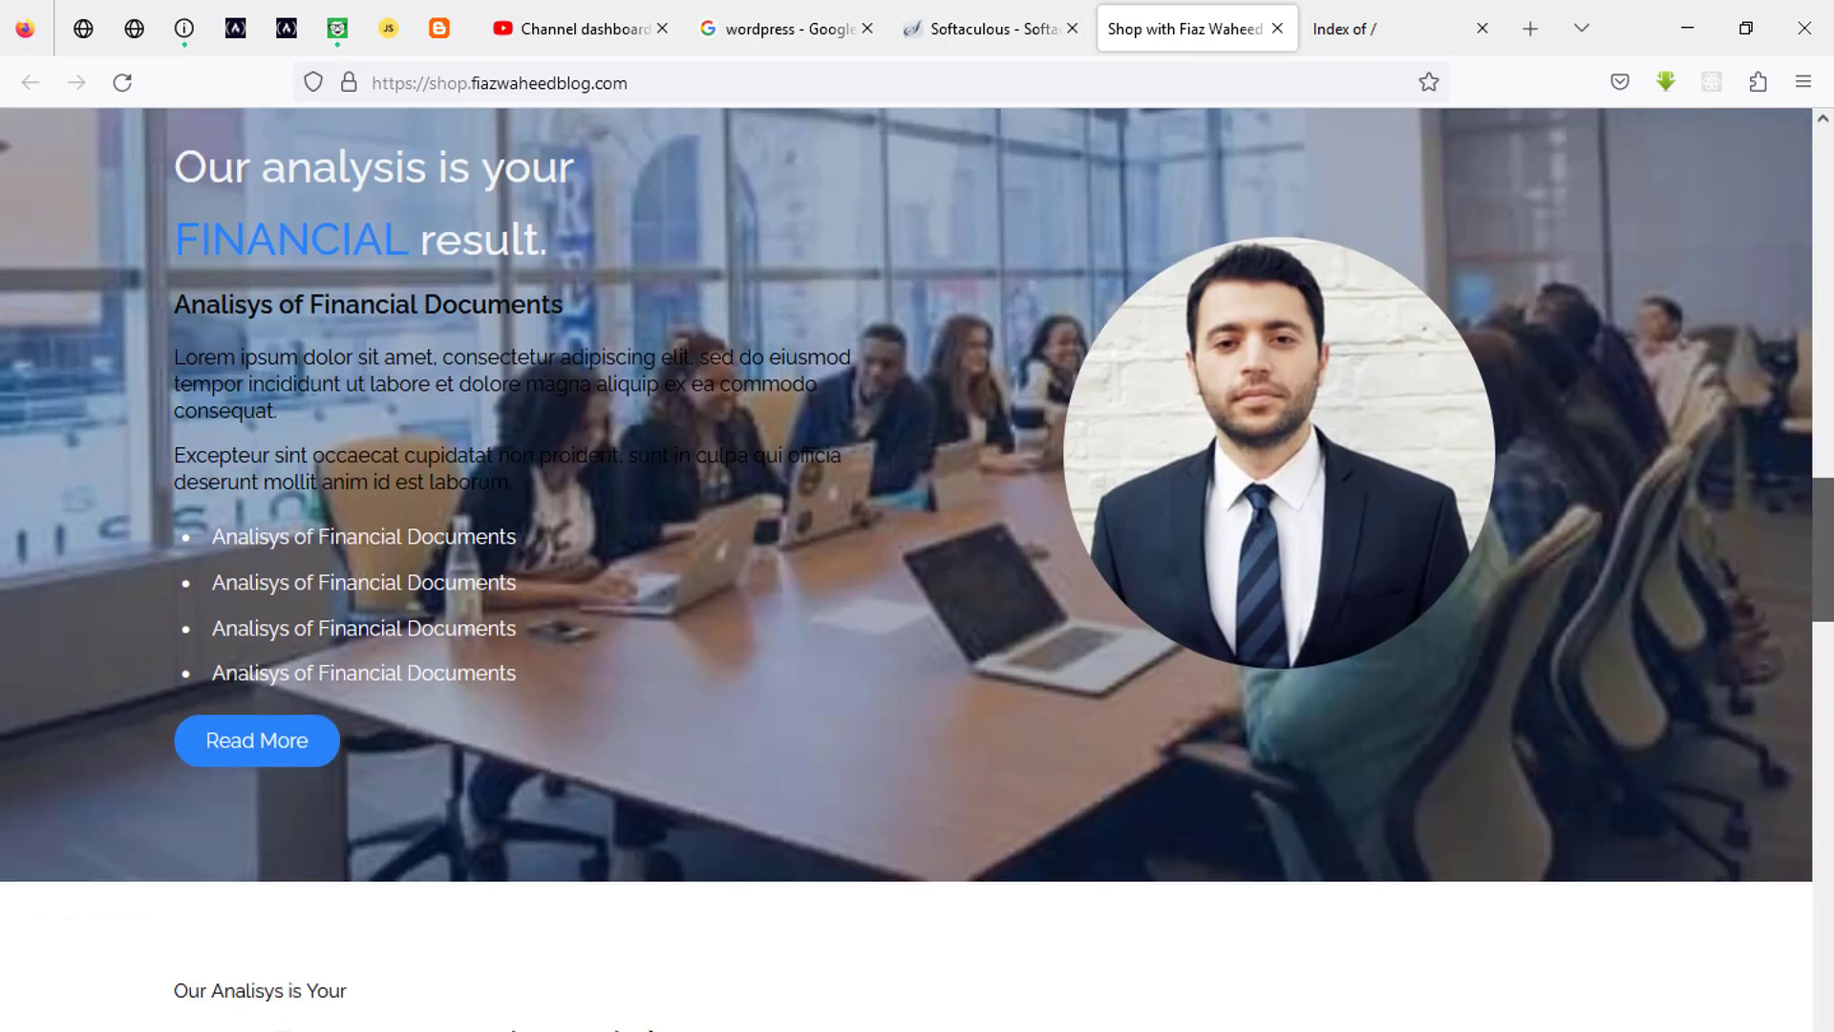
scroll(917, 568, down, 15)
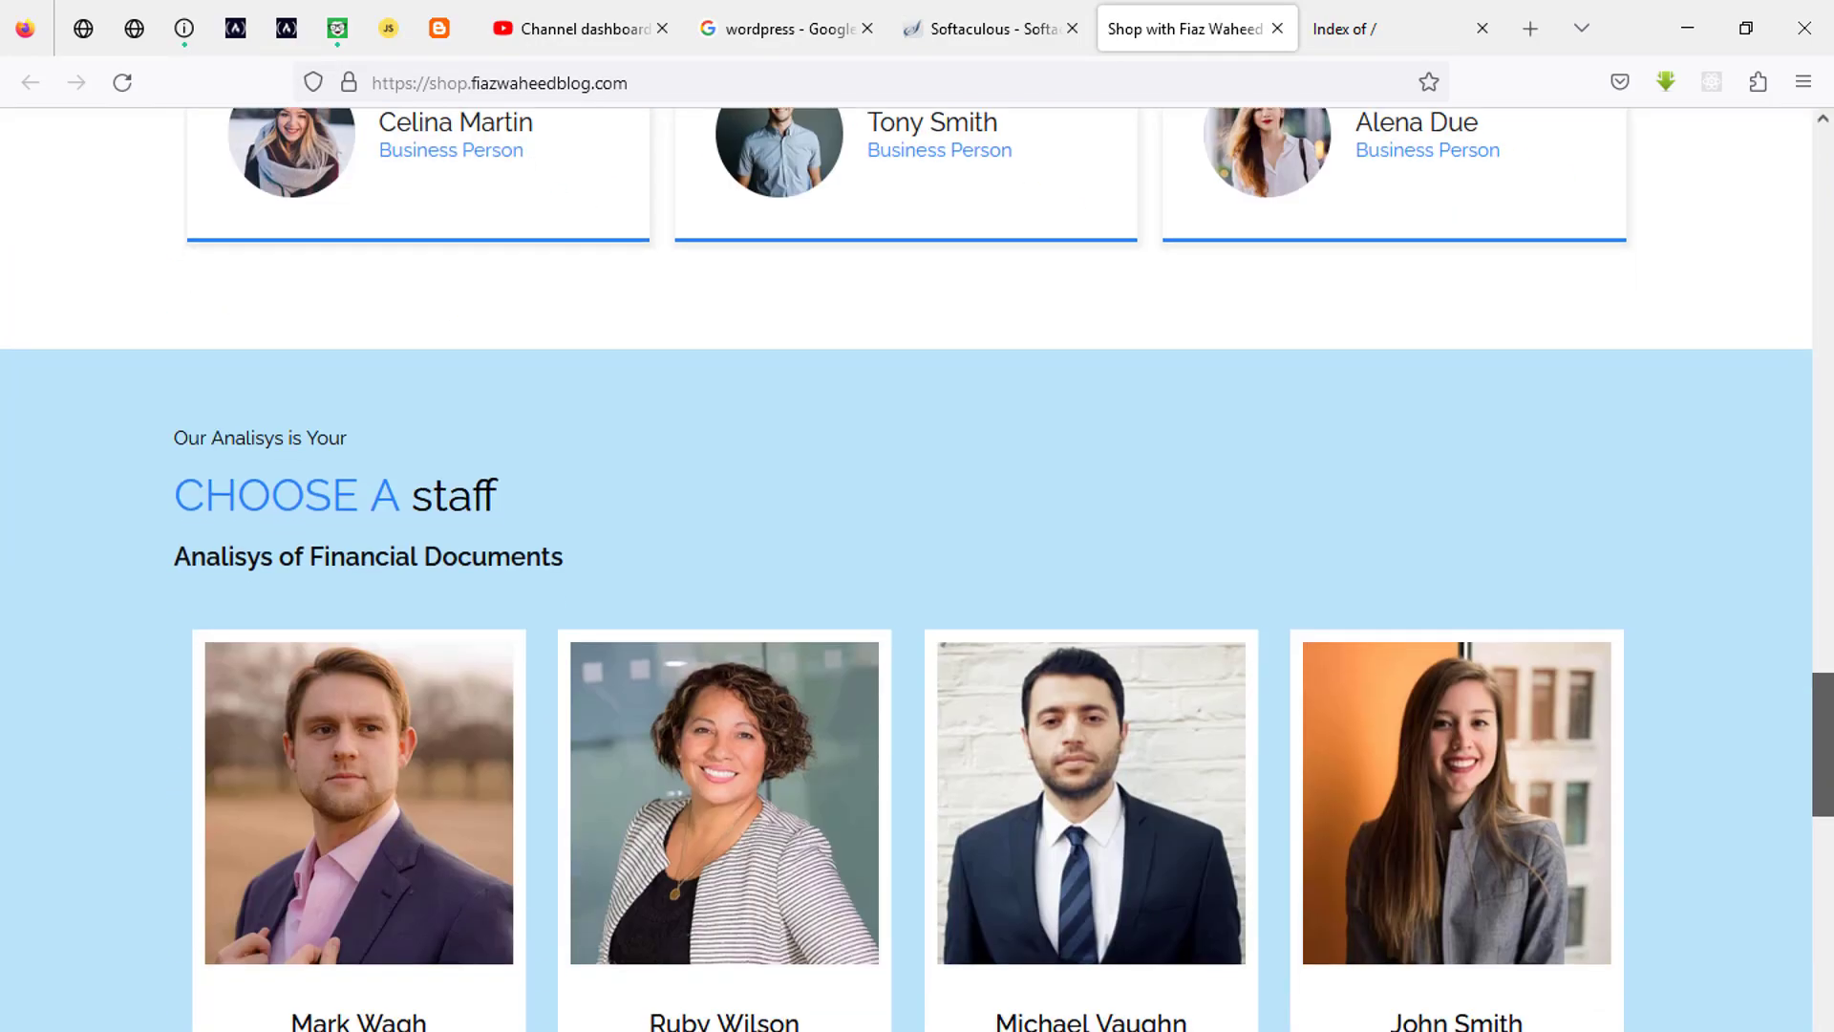
scroll(918, 568, down, 5)
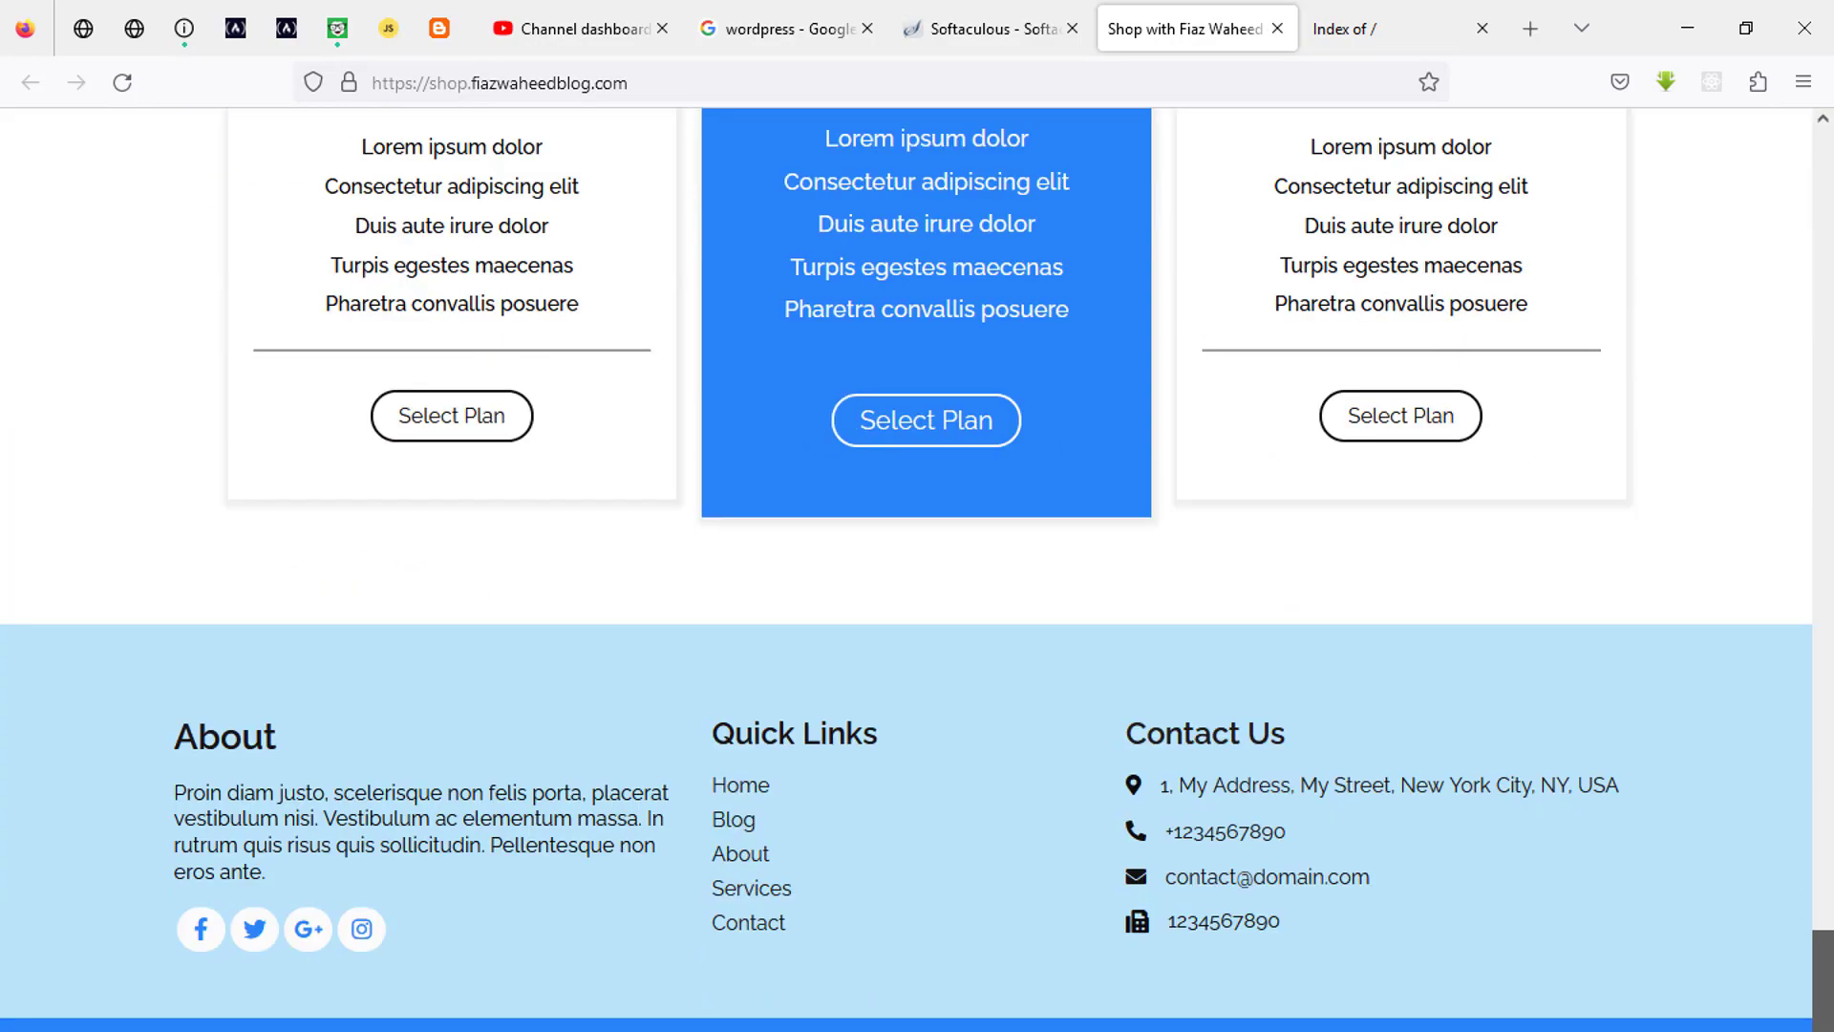
scroll(877, 112, up, 20)
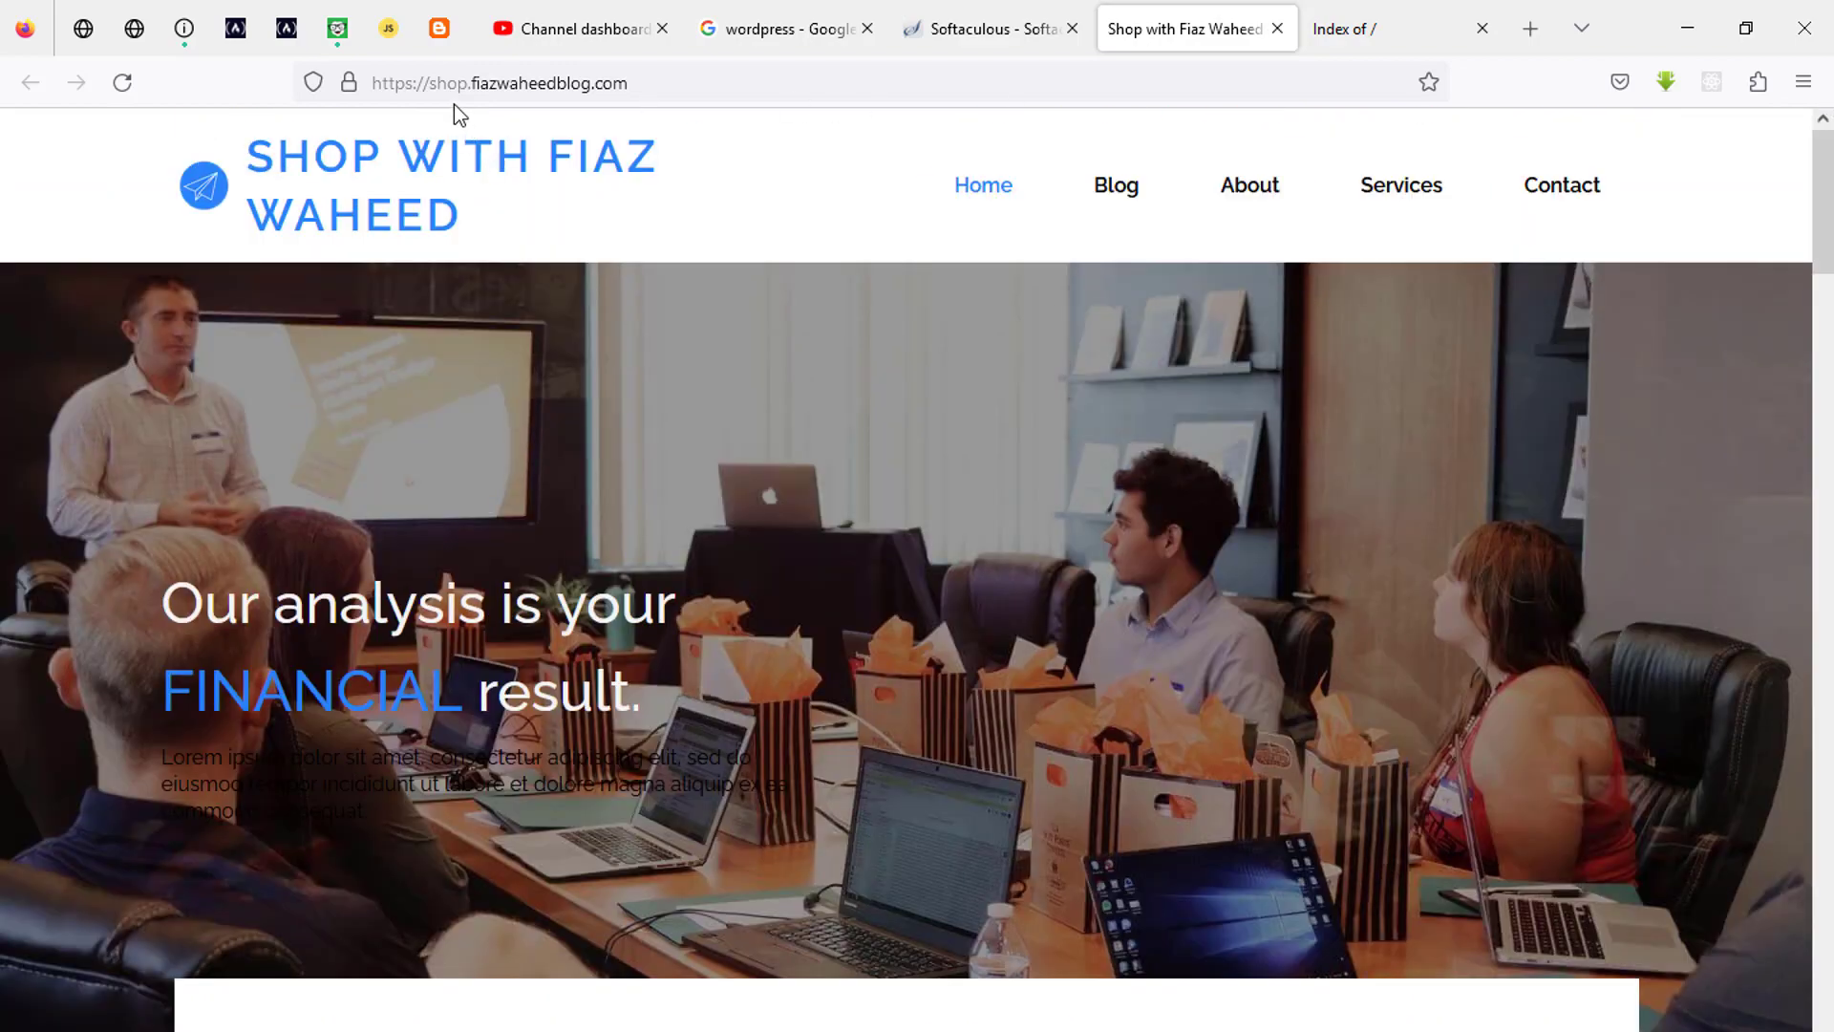
click(1110, 196)
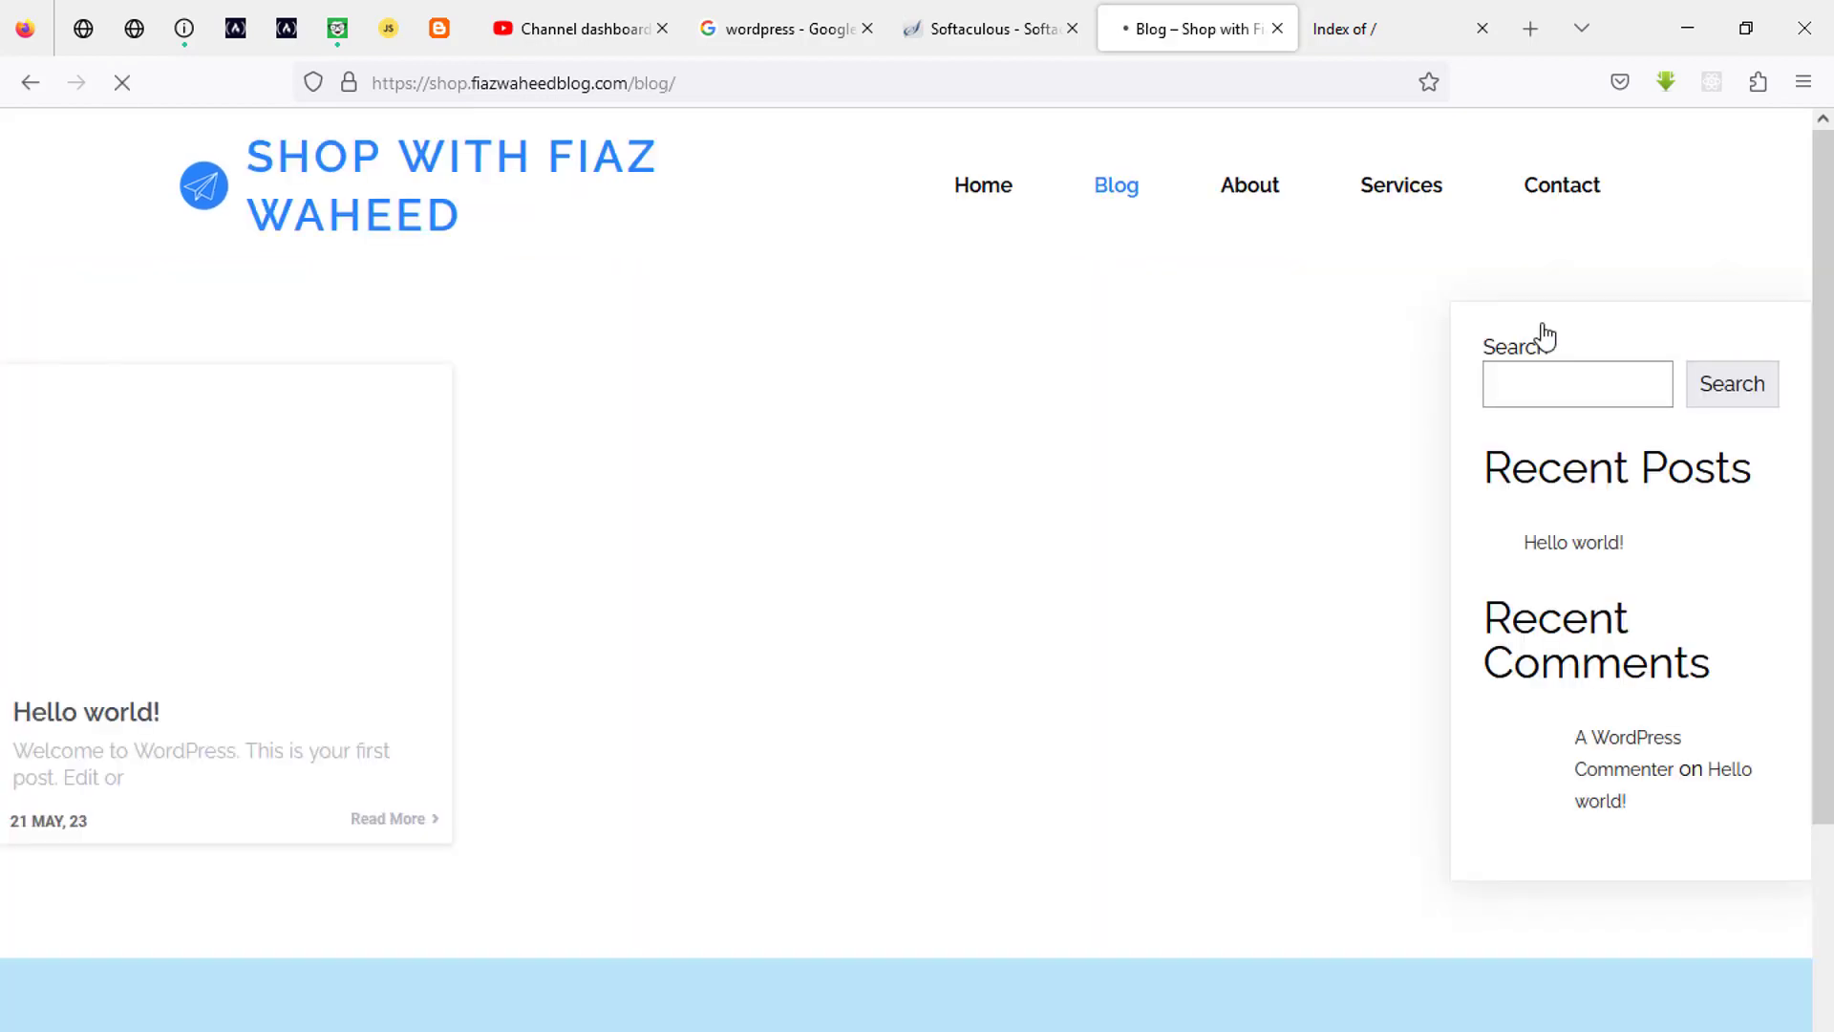
click(965, 187)
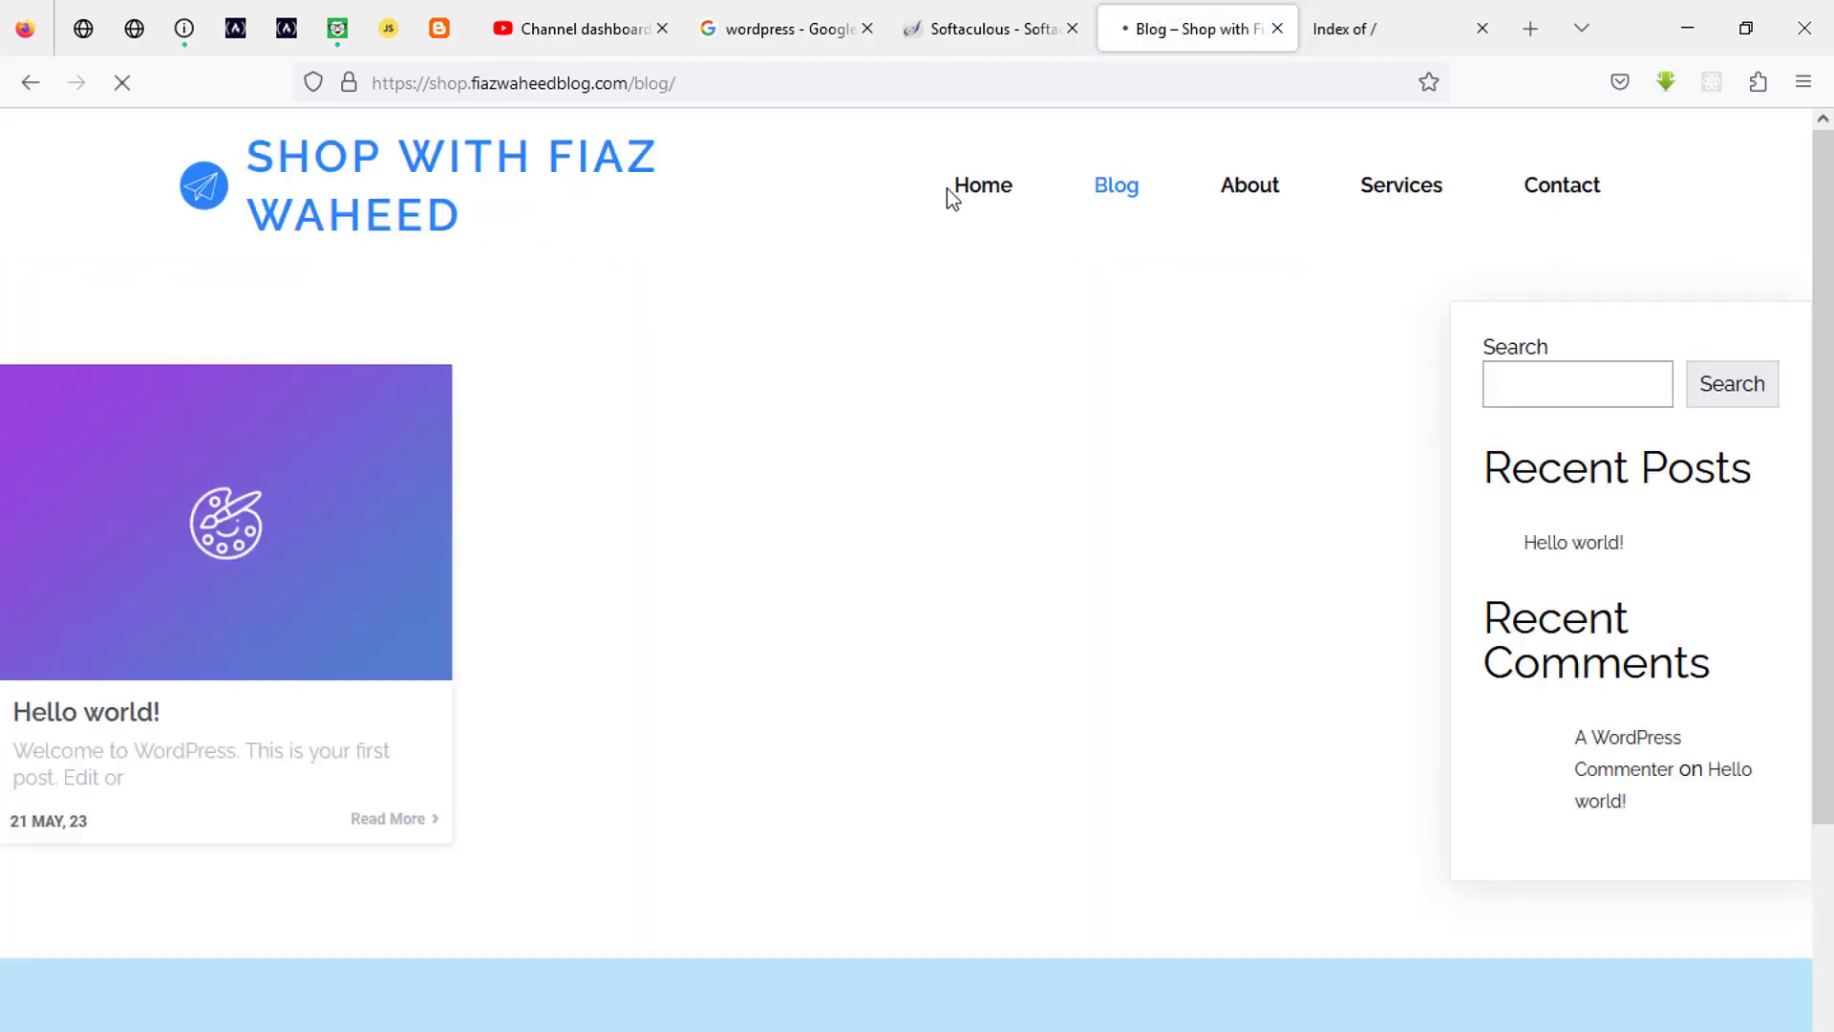
click(999, 19)
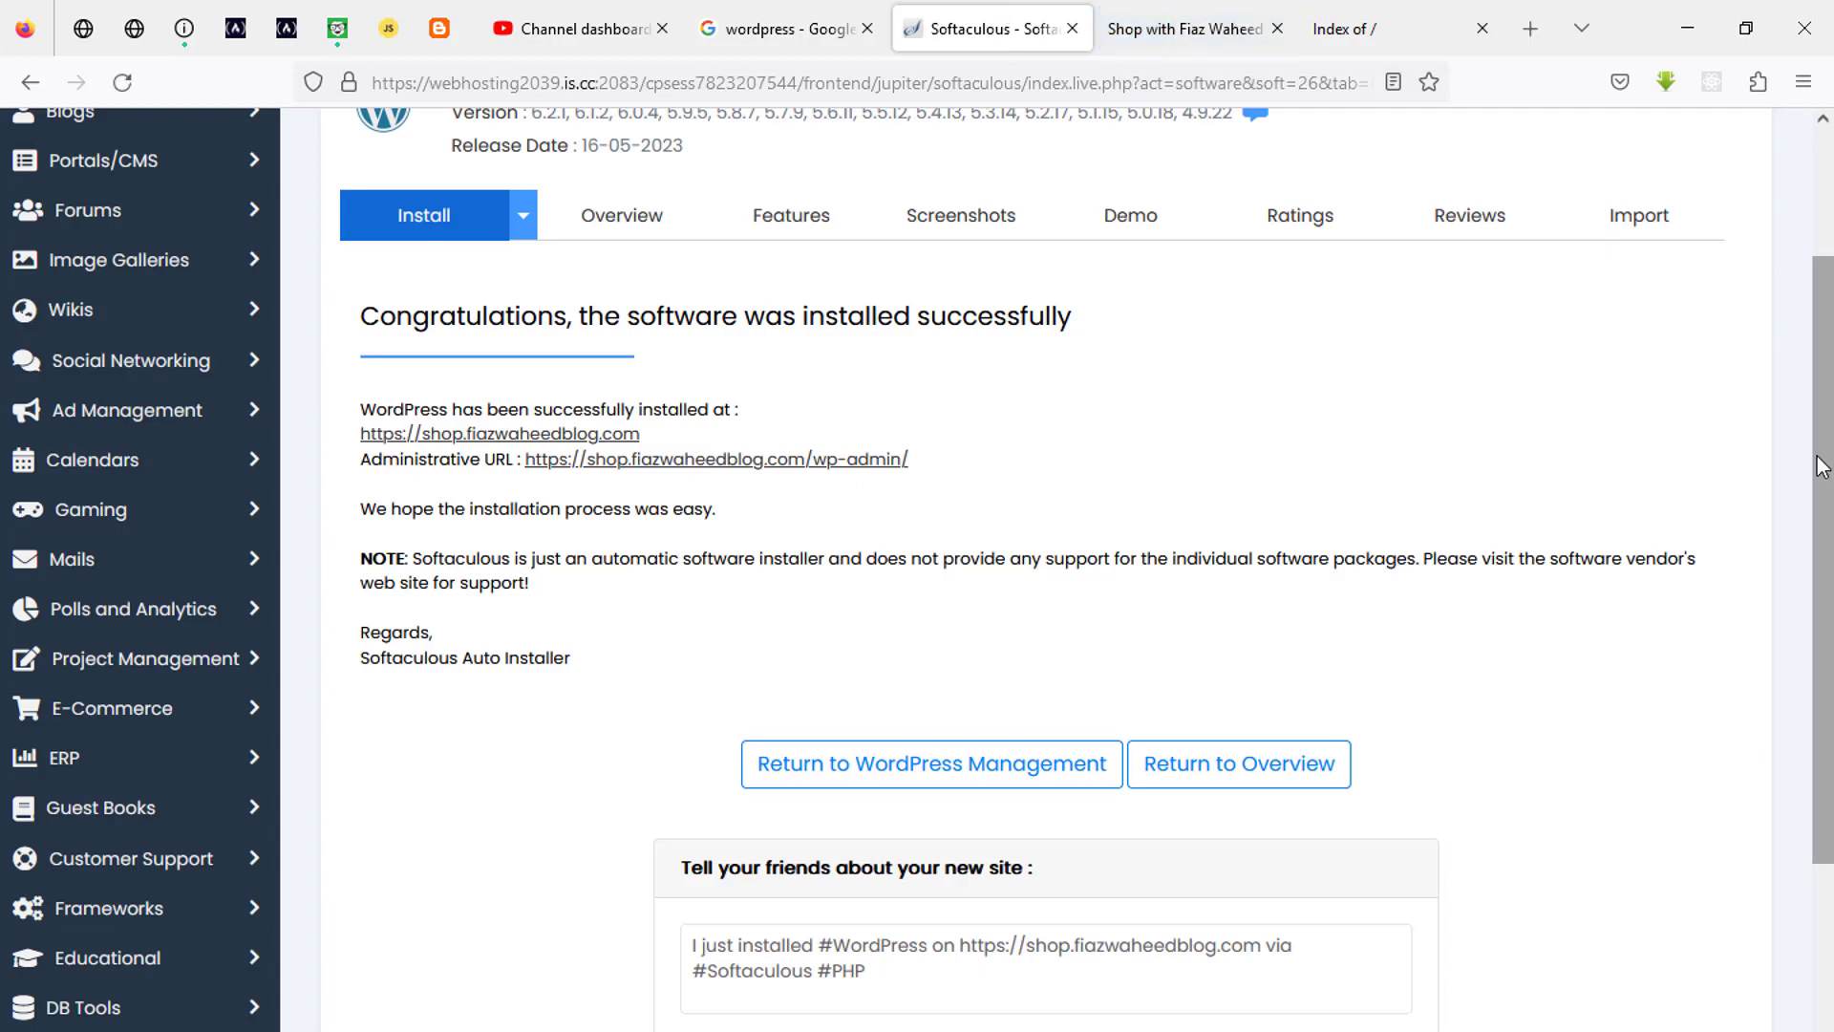
drag(1822, 466, 1830, 287)
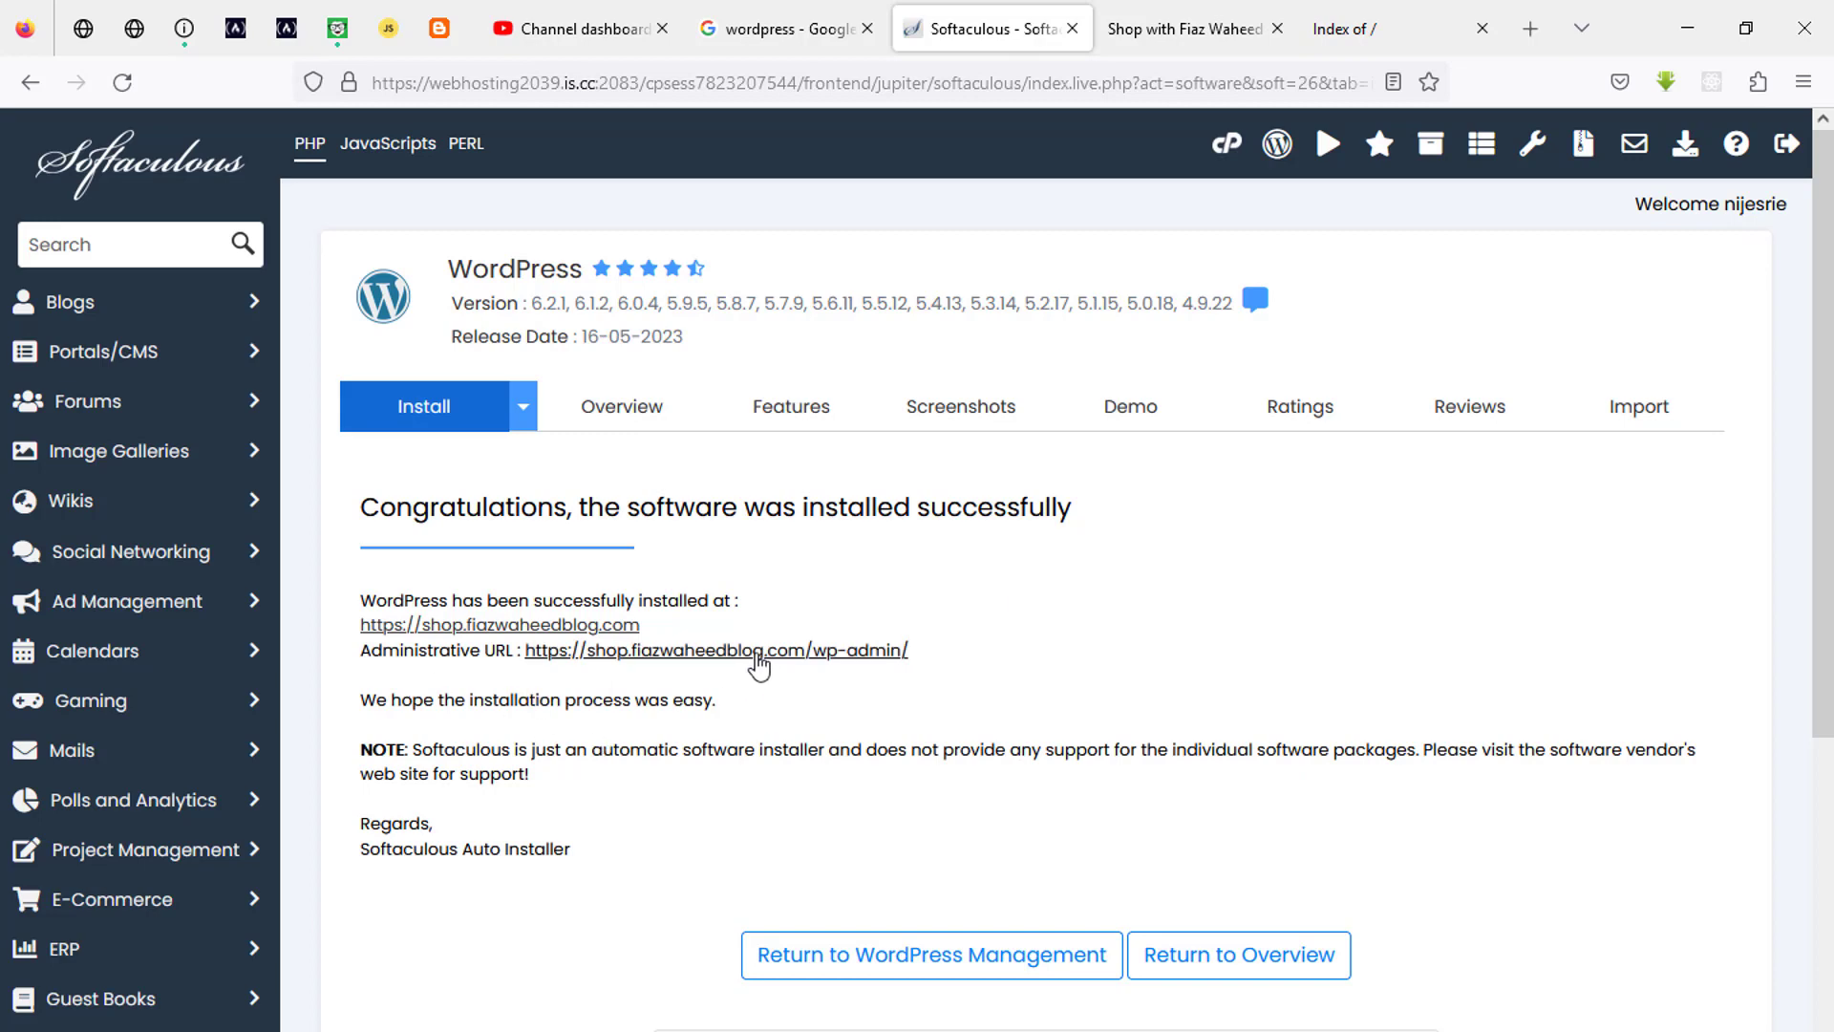
click(753, 659)
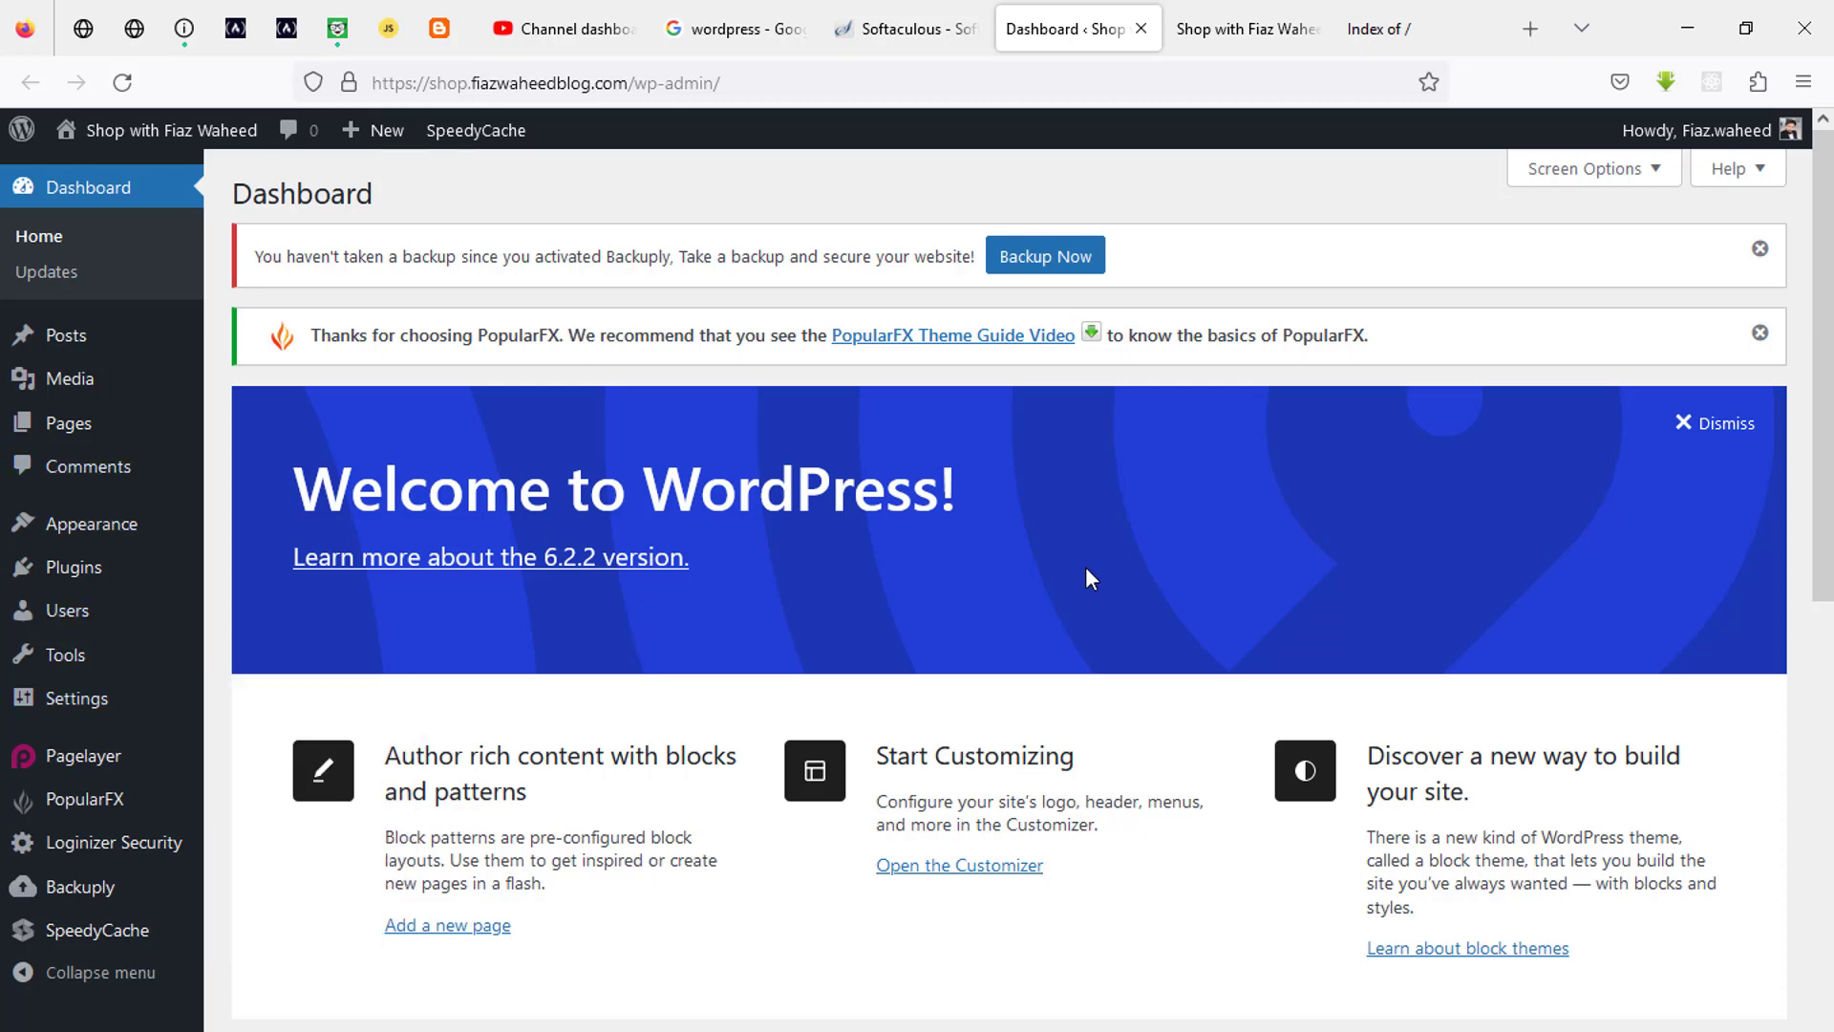
- Compare the live homepage tab with the Dashboard twice, then log out from the Howdy menu
click(1229, 12)
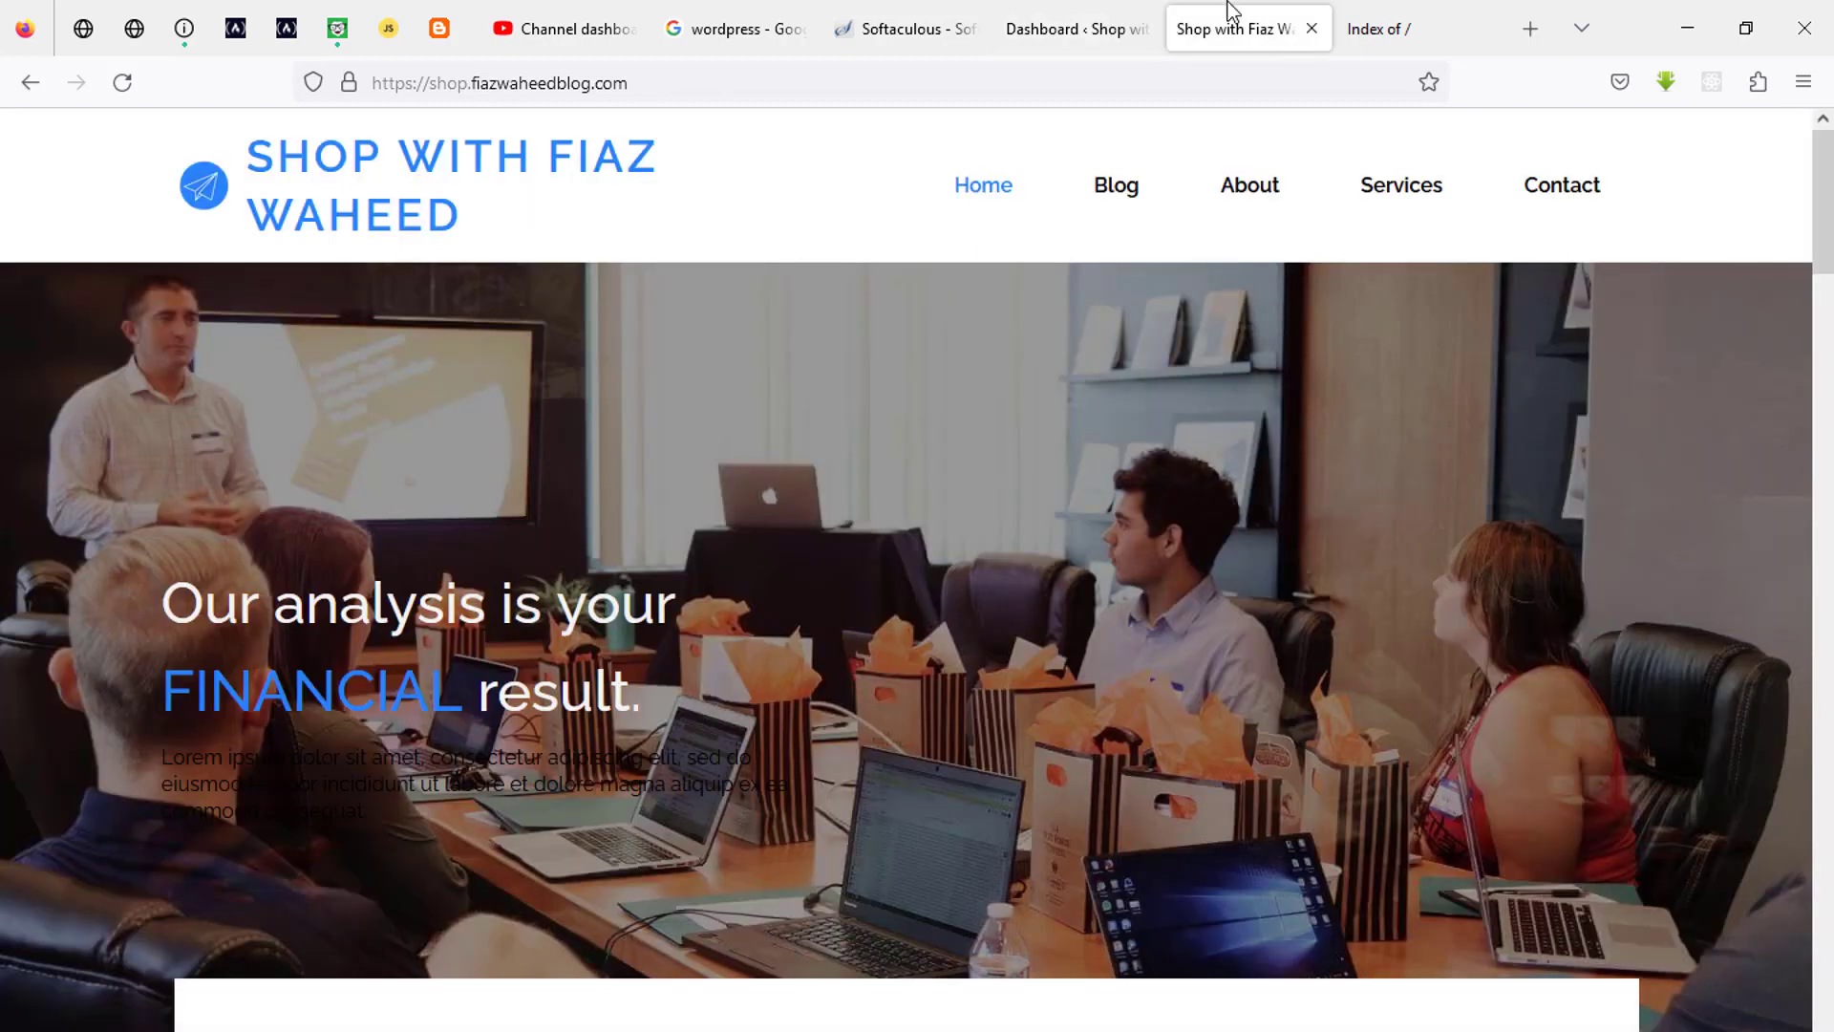
click(1096, 23)
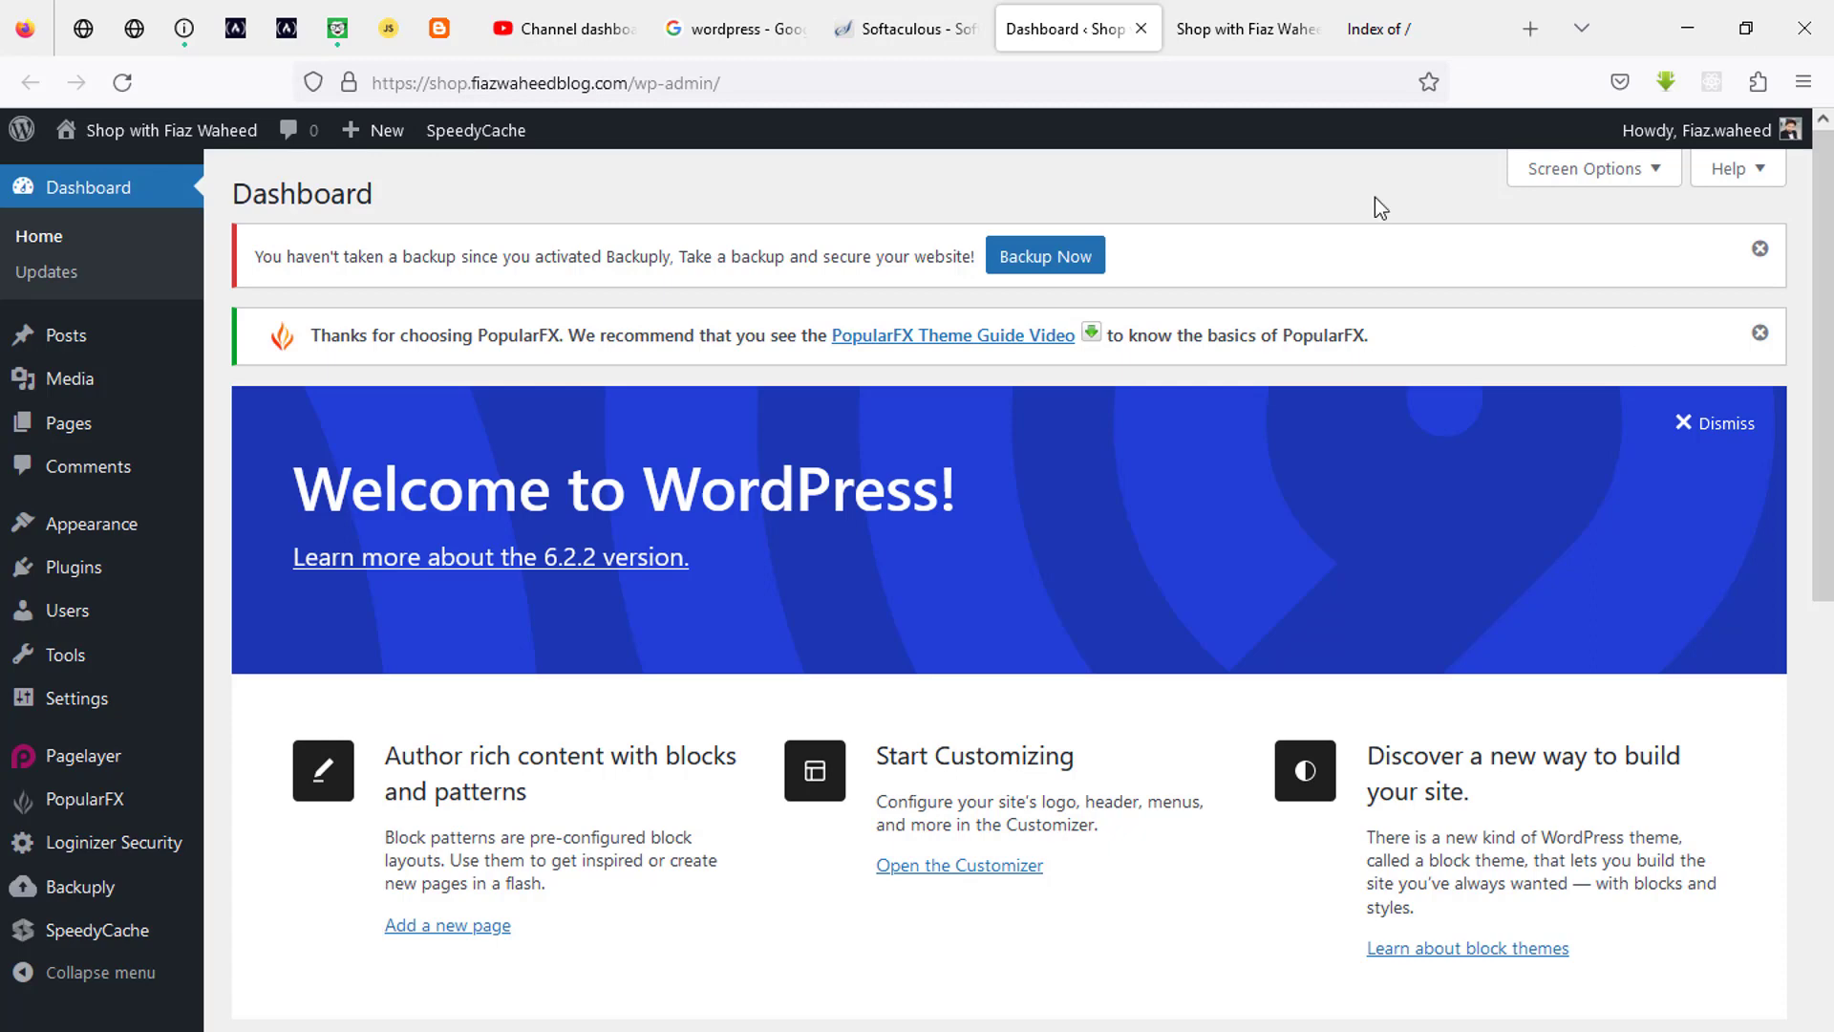
click(1223, 13)
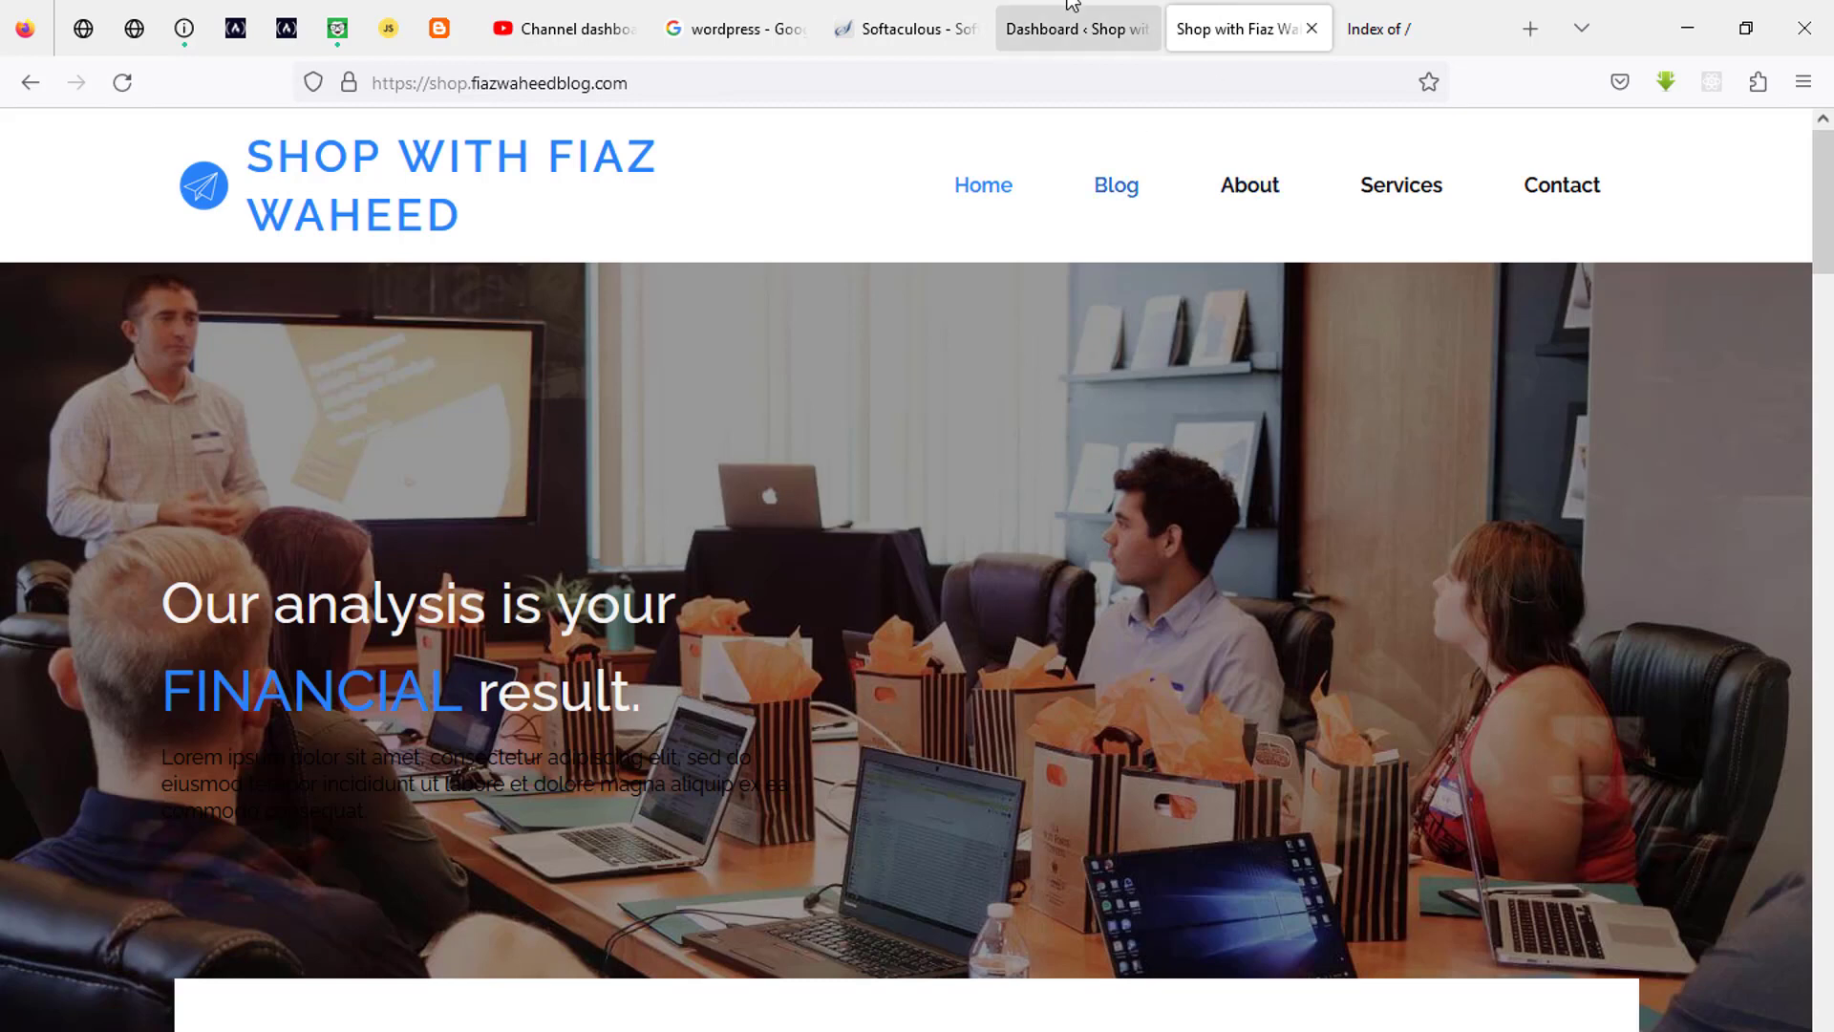
click(1070, 27)
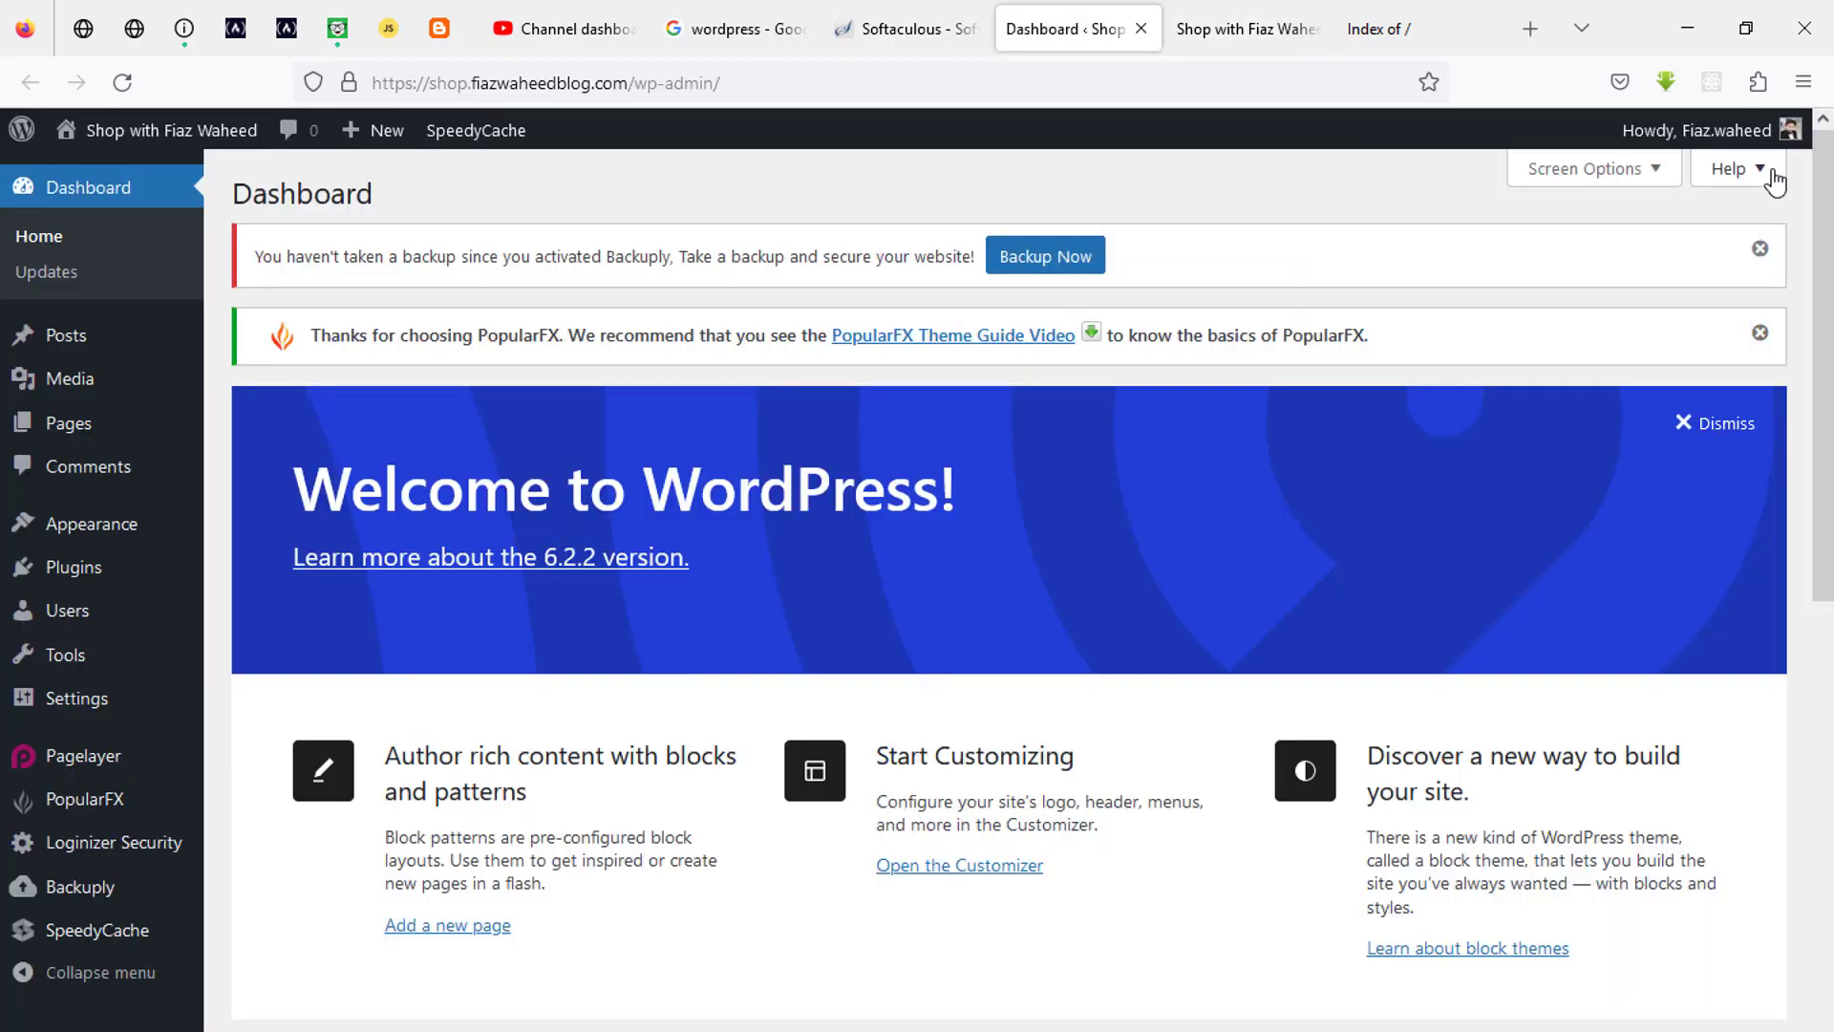
mouse_move(1789, 130)
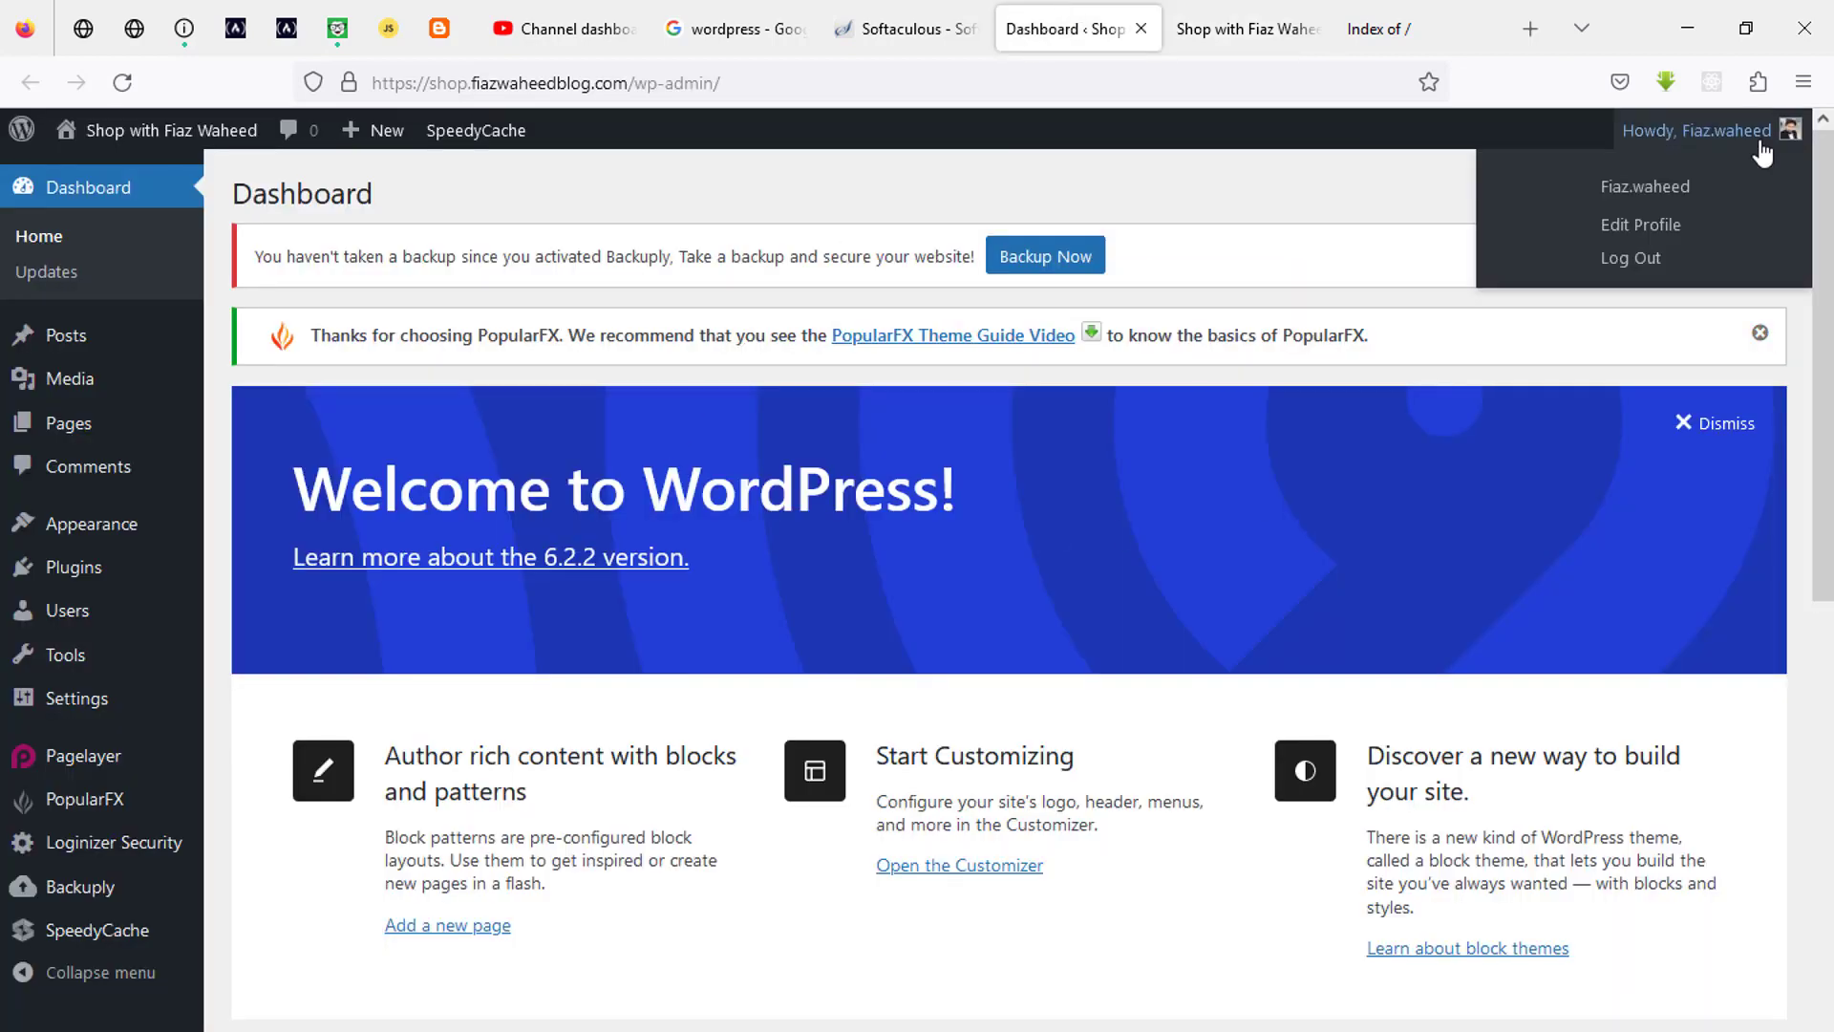
click(1648, 260)
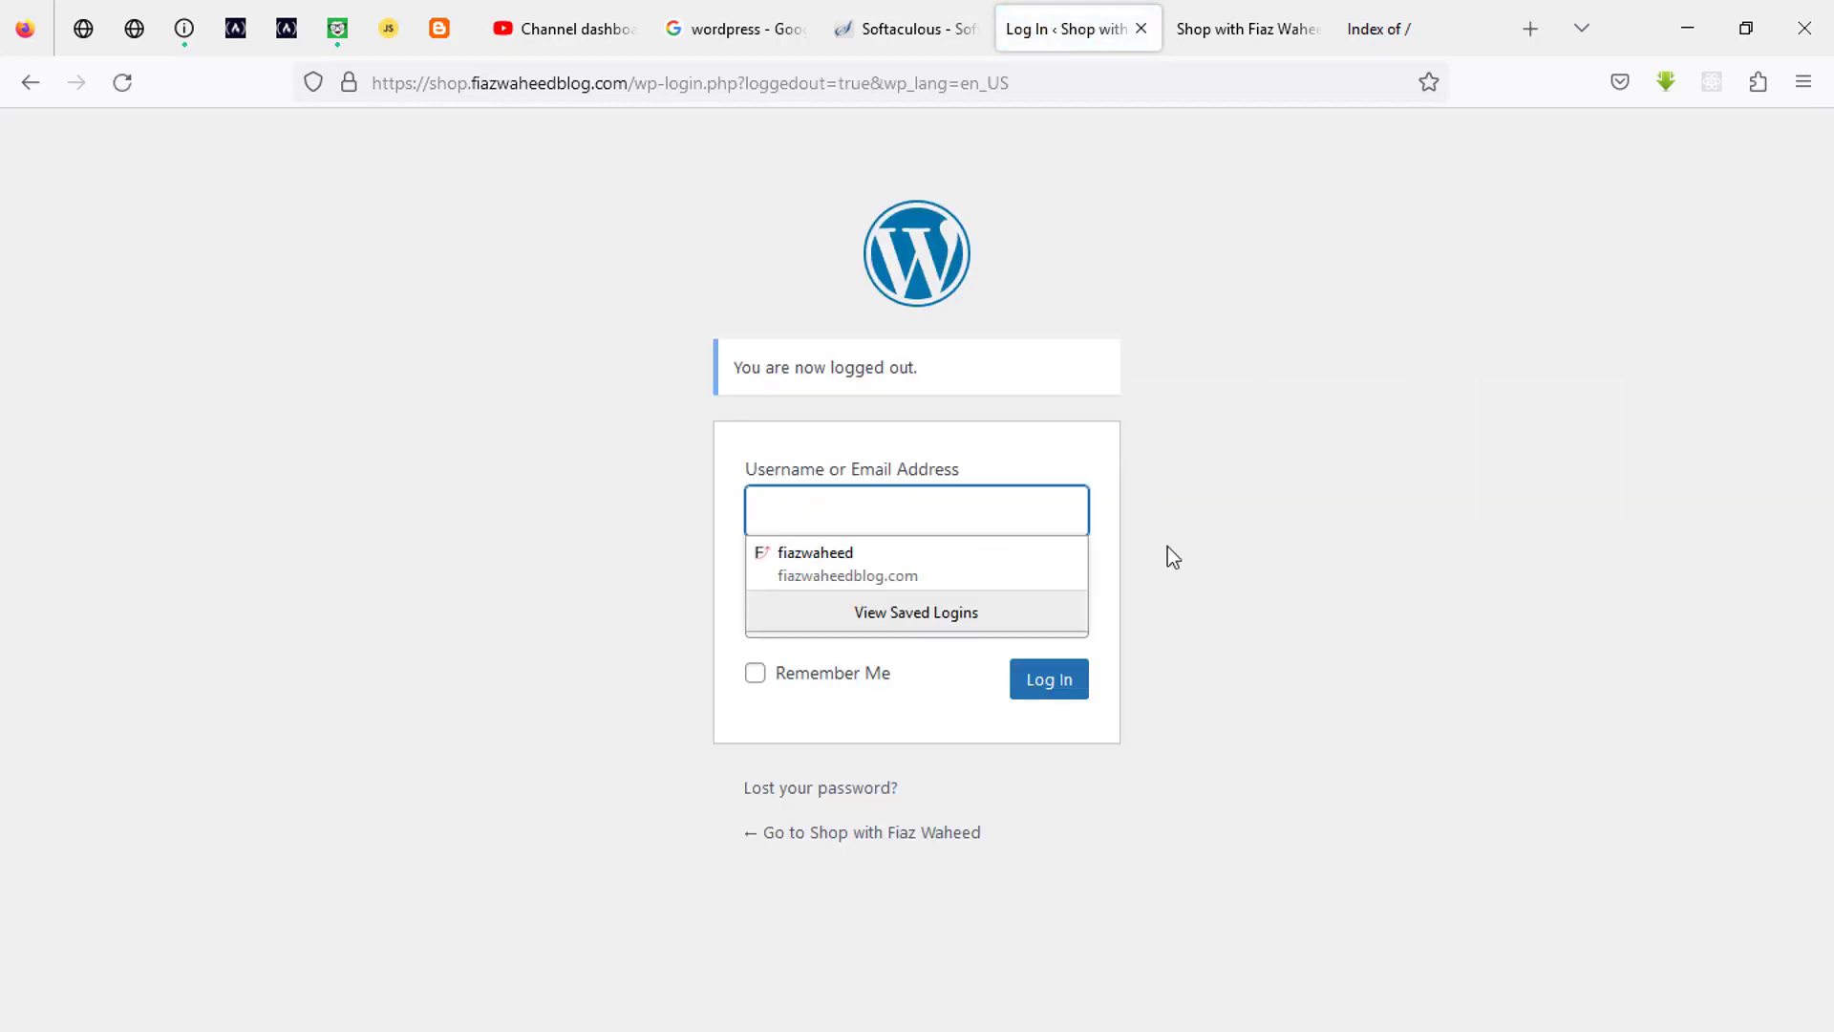
- Enter the admin username and password on the WordPress login screen
click(1122, 547)
click(1016, 516)
key(BackSpace)
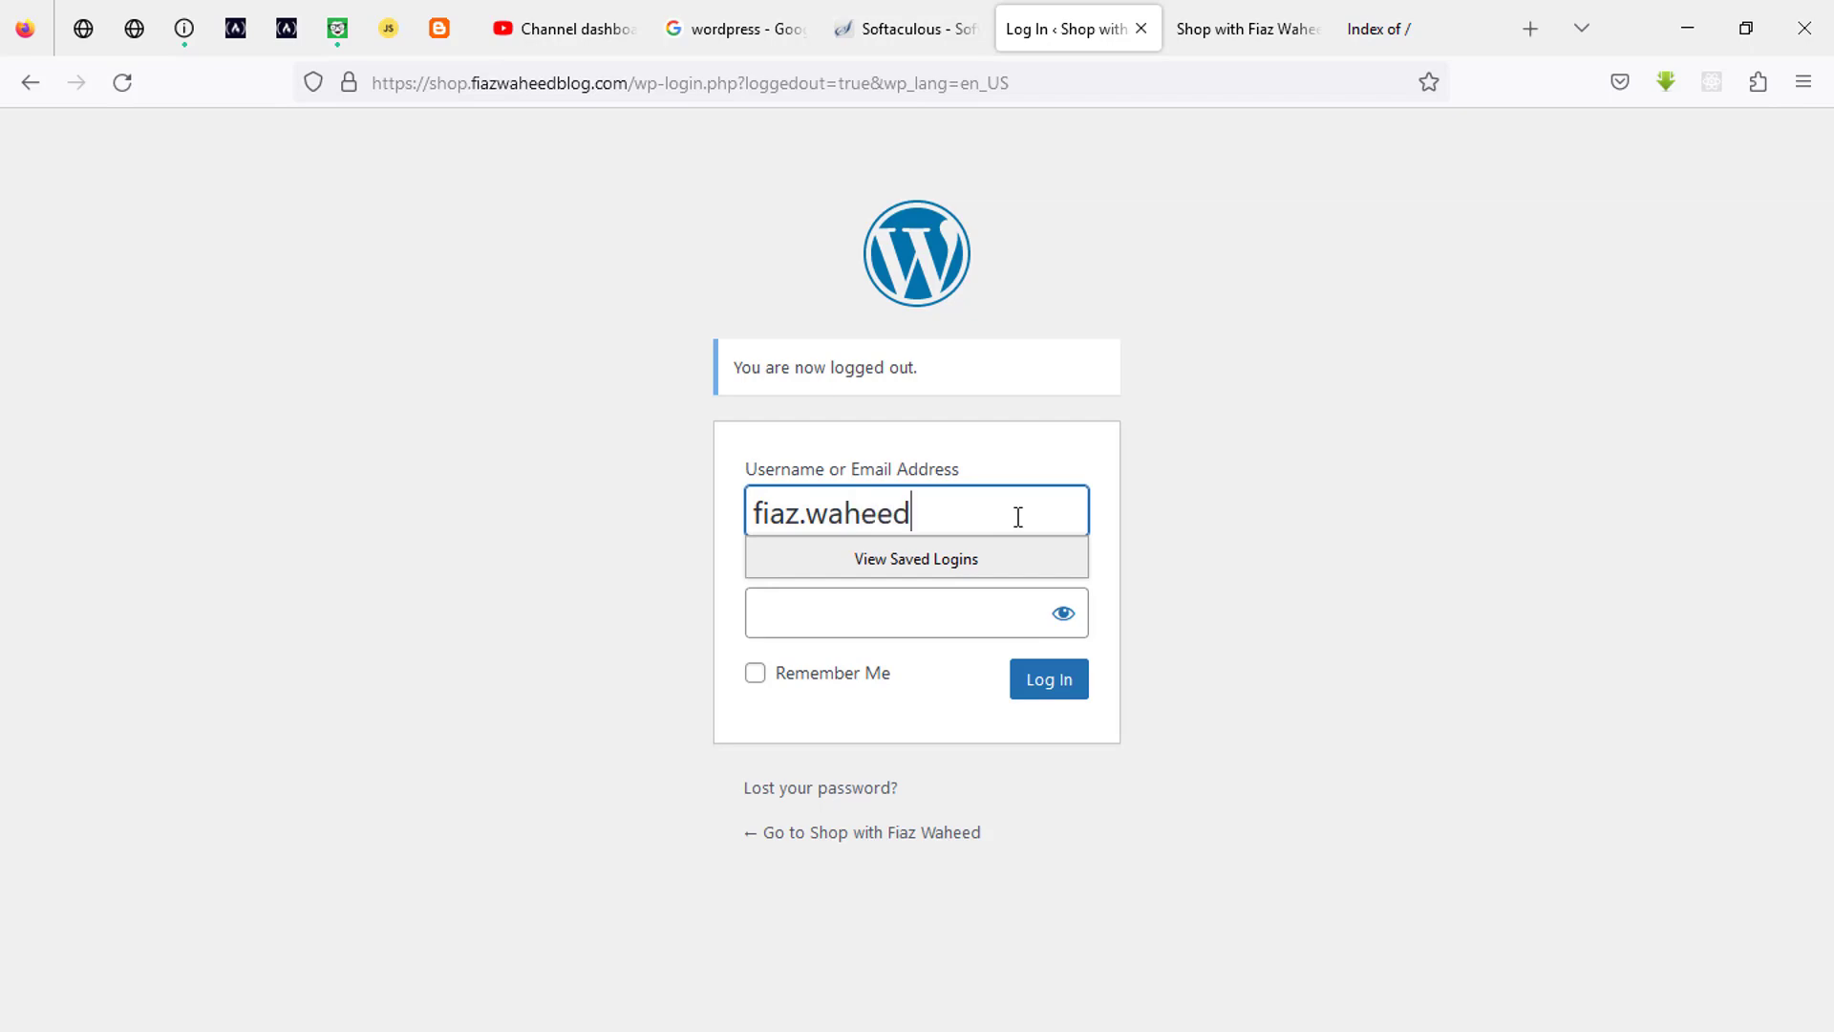
key(Tab)
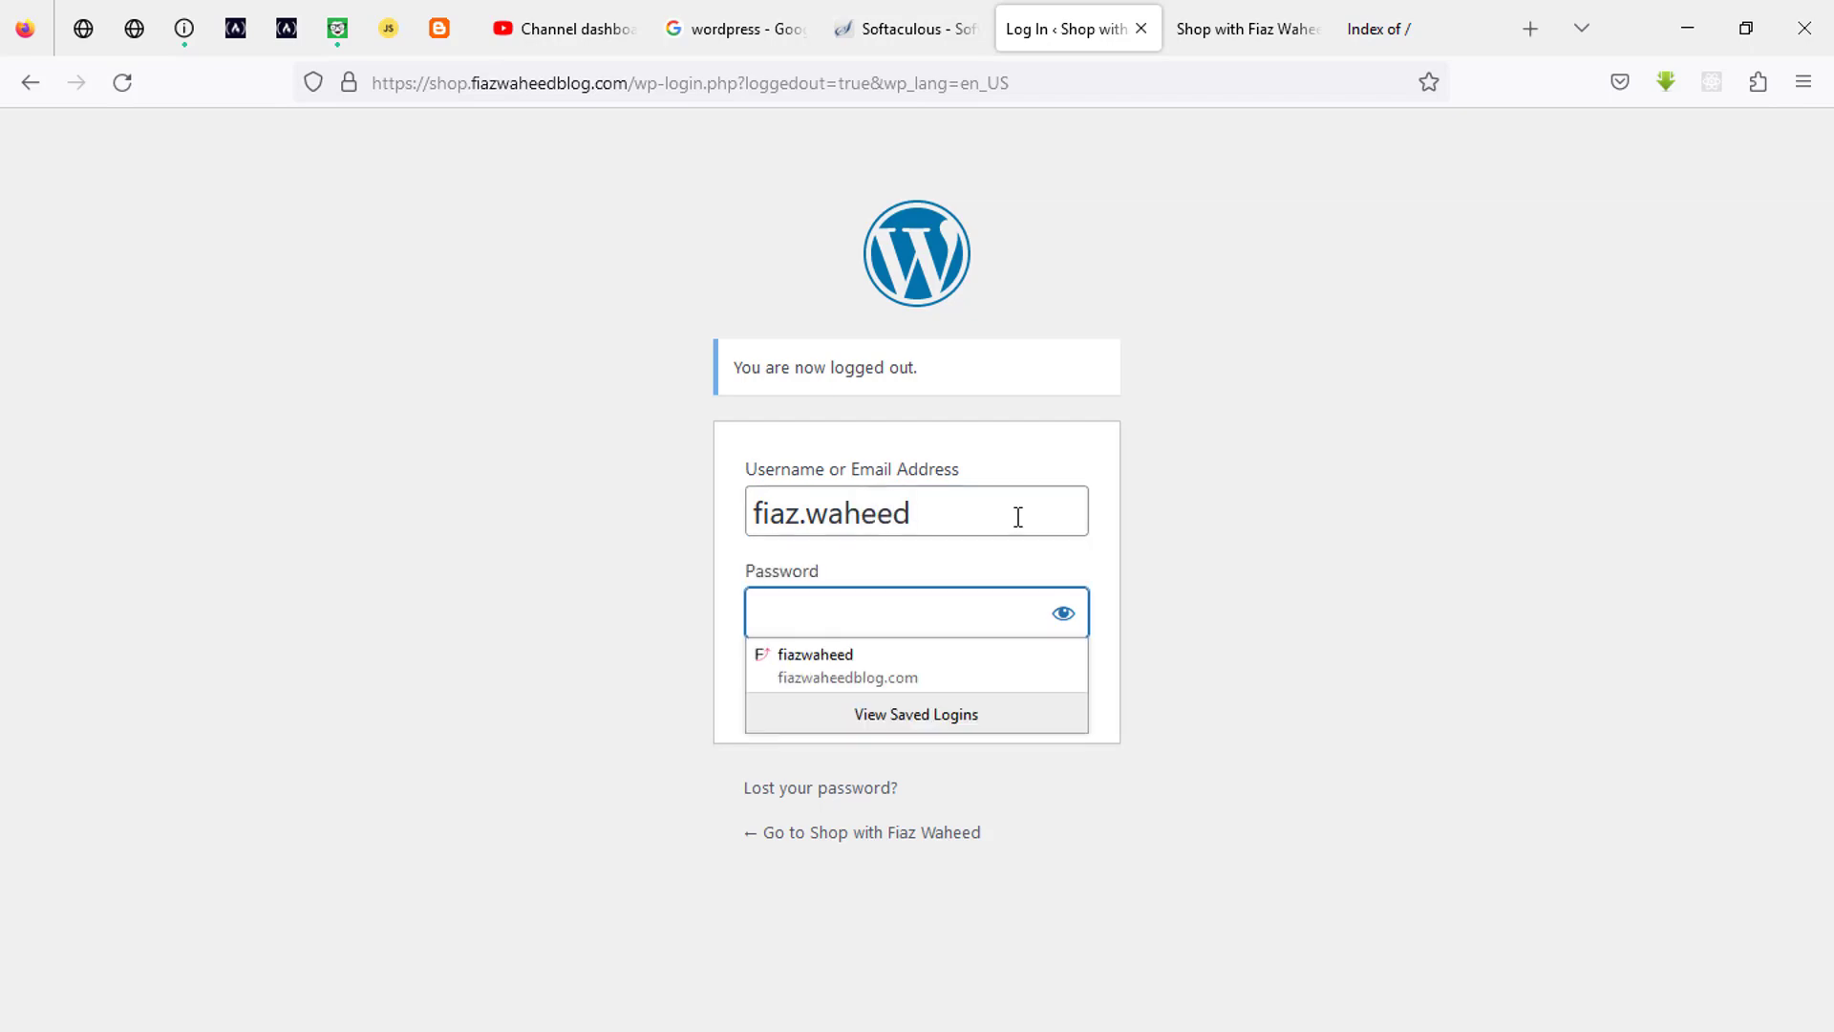
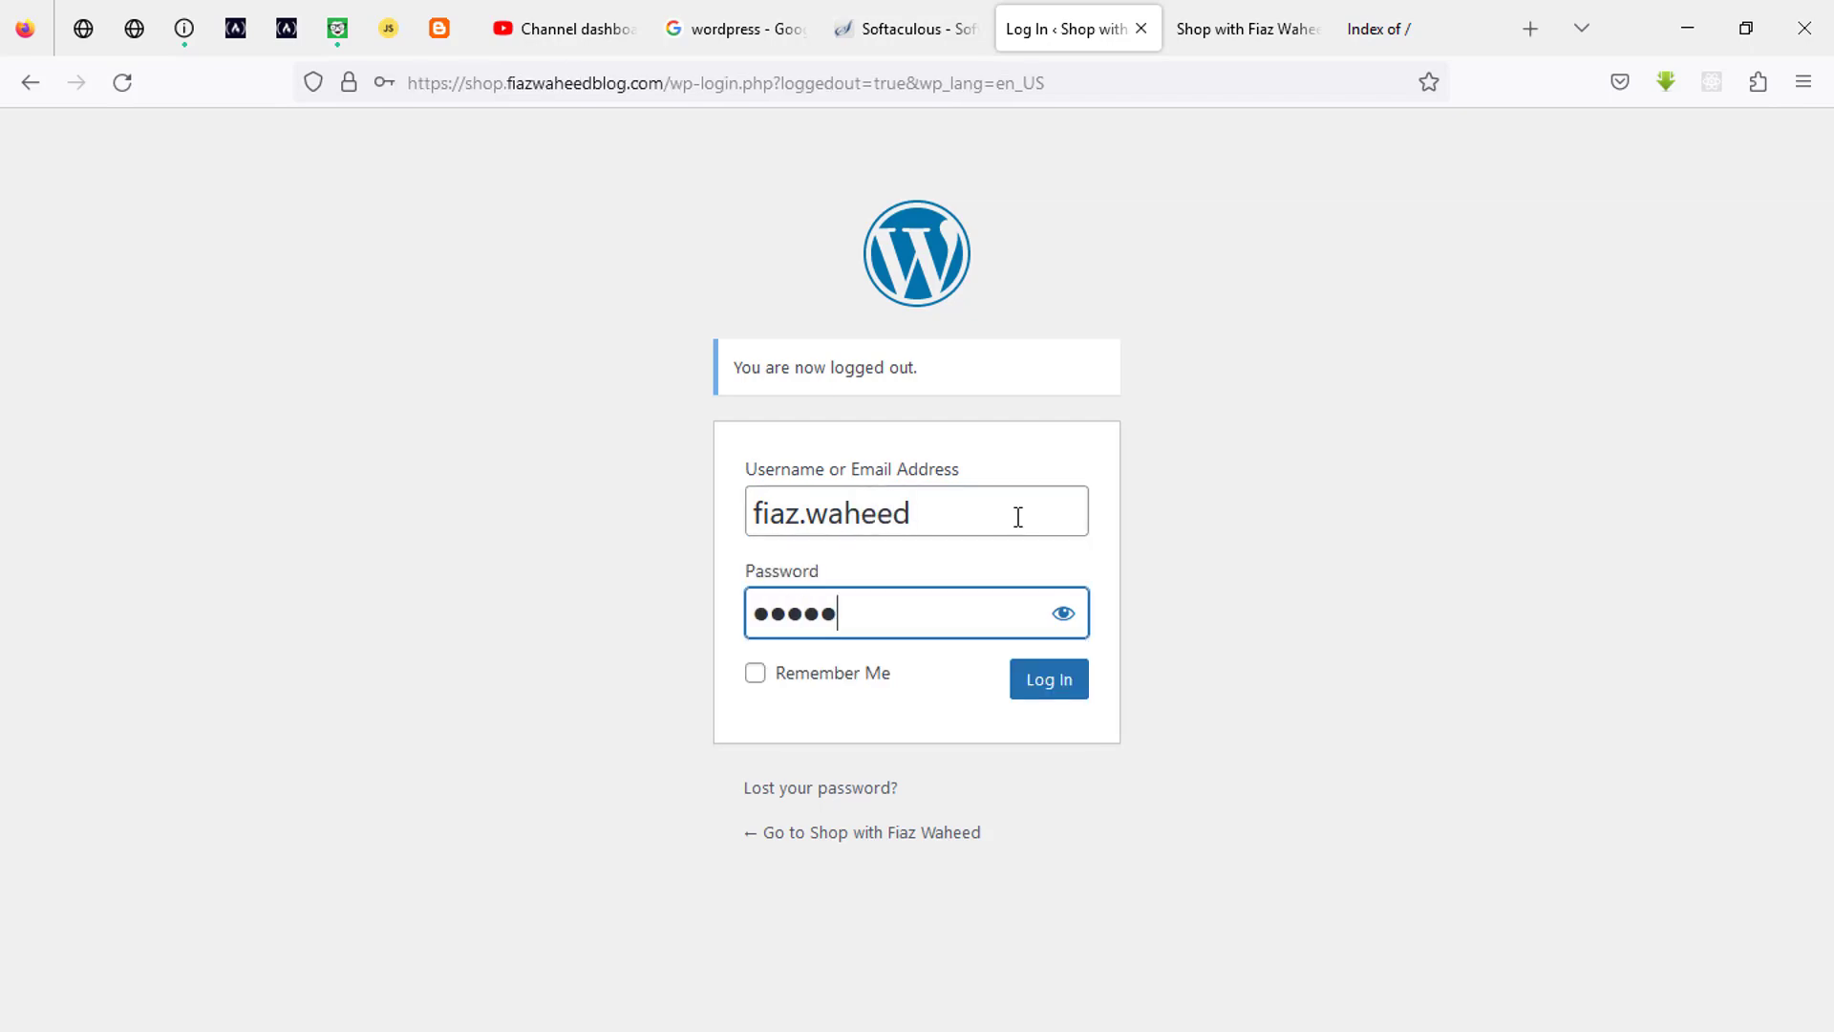
- Sign in with Remember Me ticked and save the credentials in Firefox
click(754, 674)
click(1051, 683)
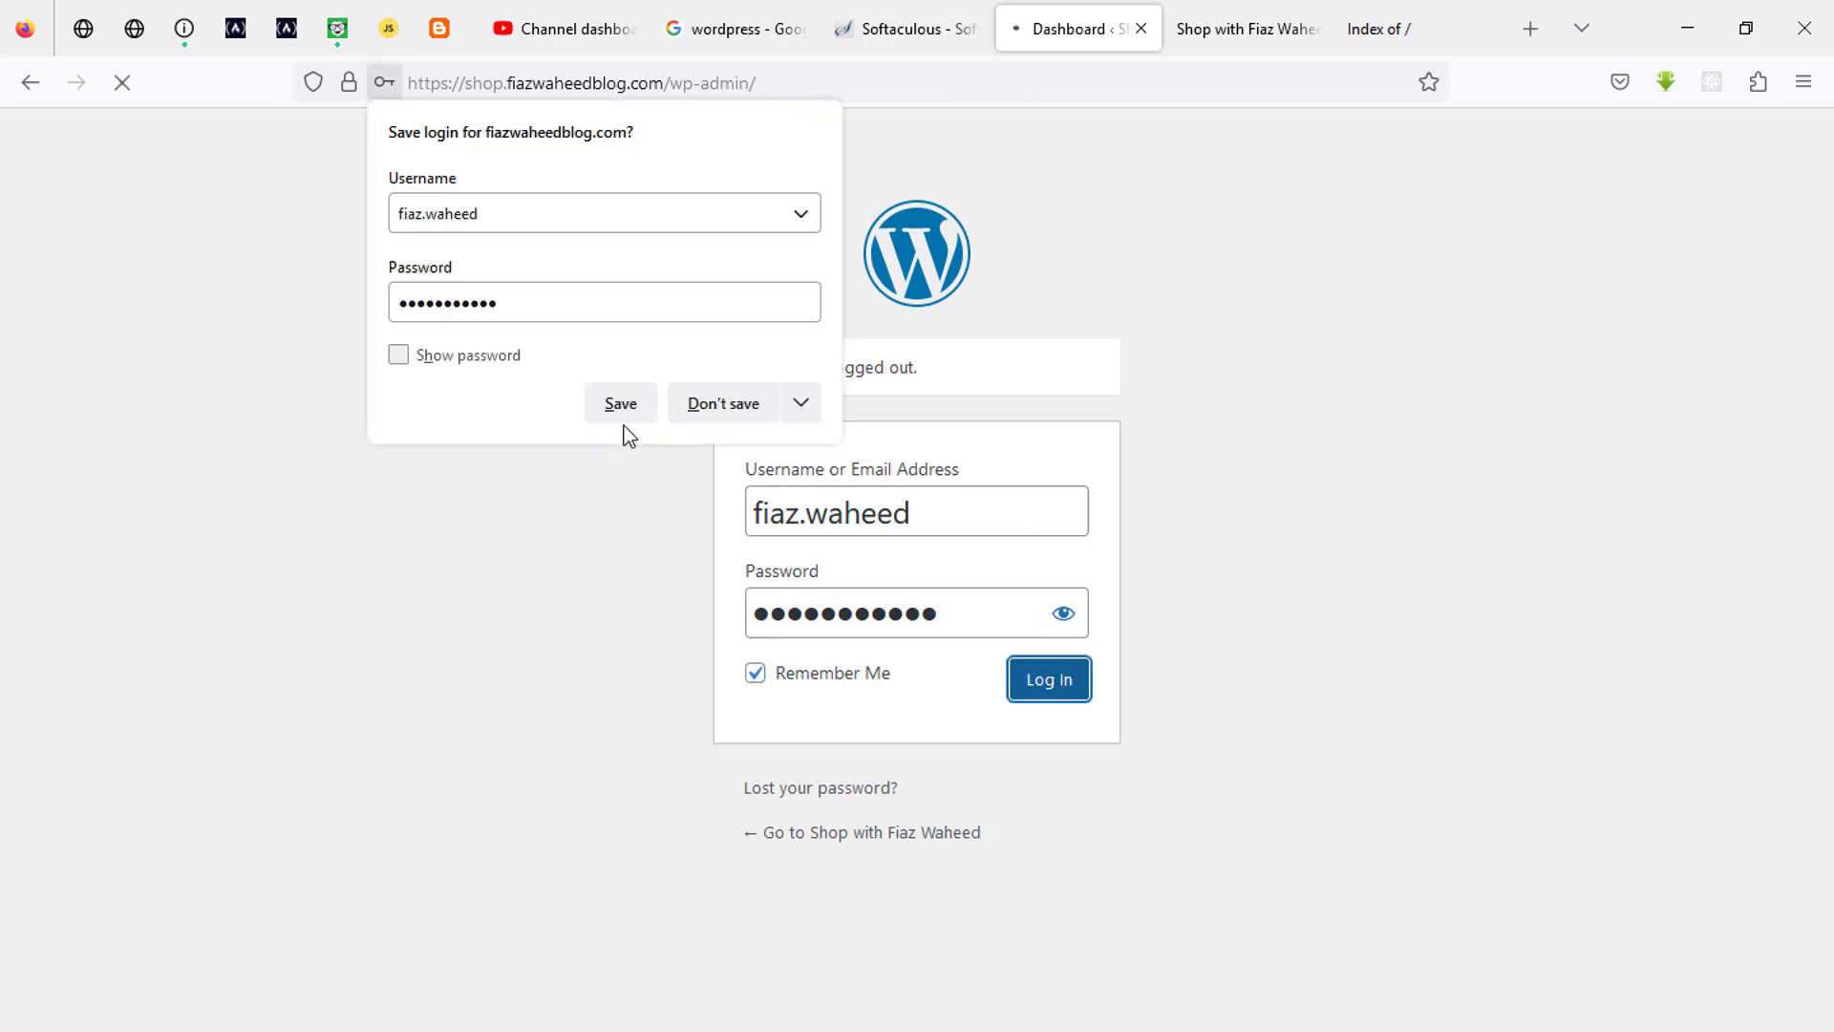
click(621, 403)
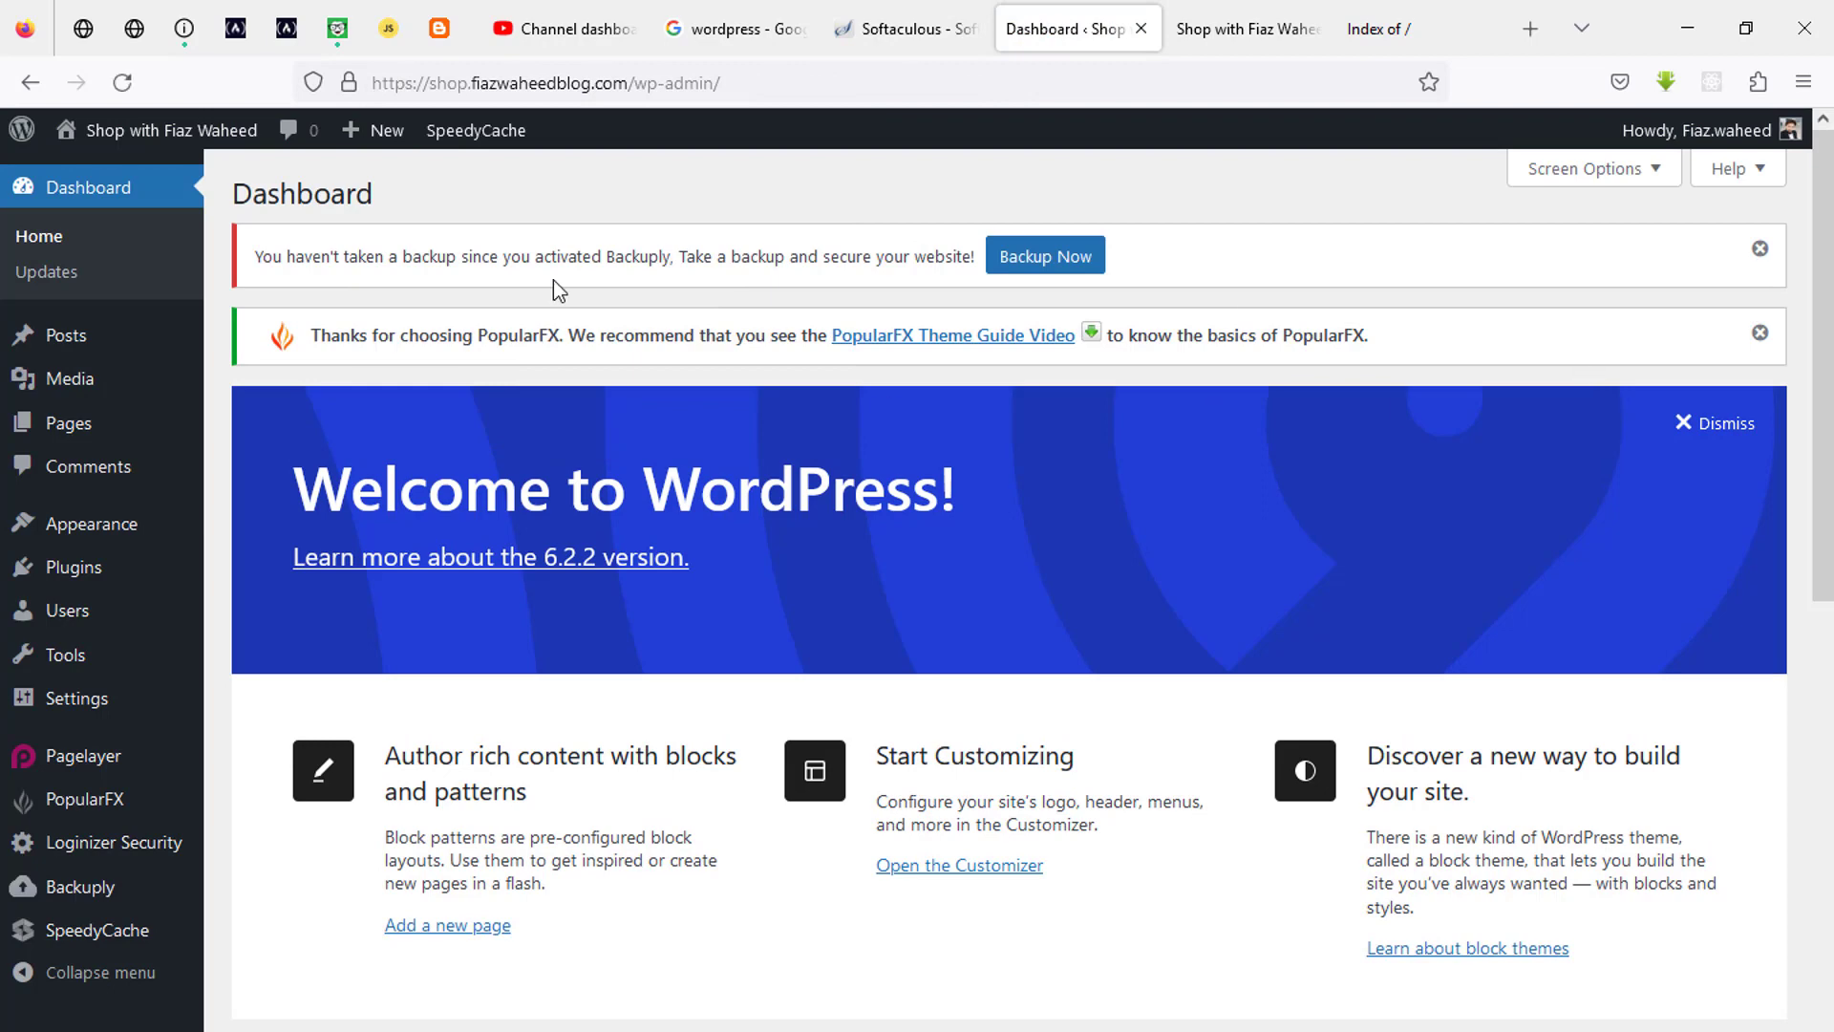
- Switch from the Dashboard to the live shop site's tab showing the Financy-themed homepage
mouse_move(152, 132)
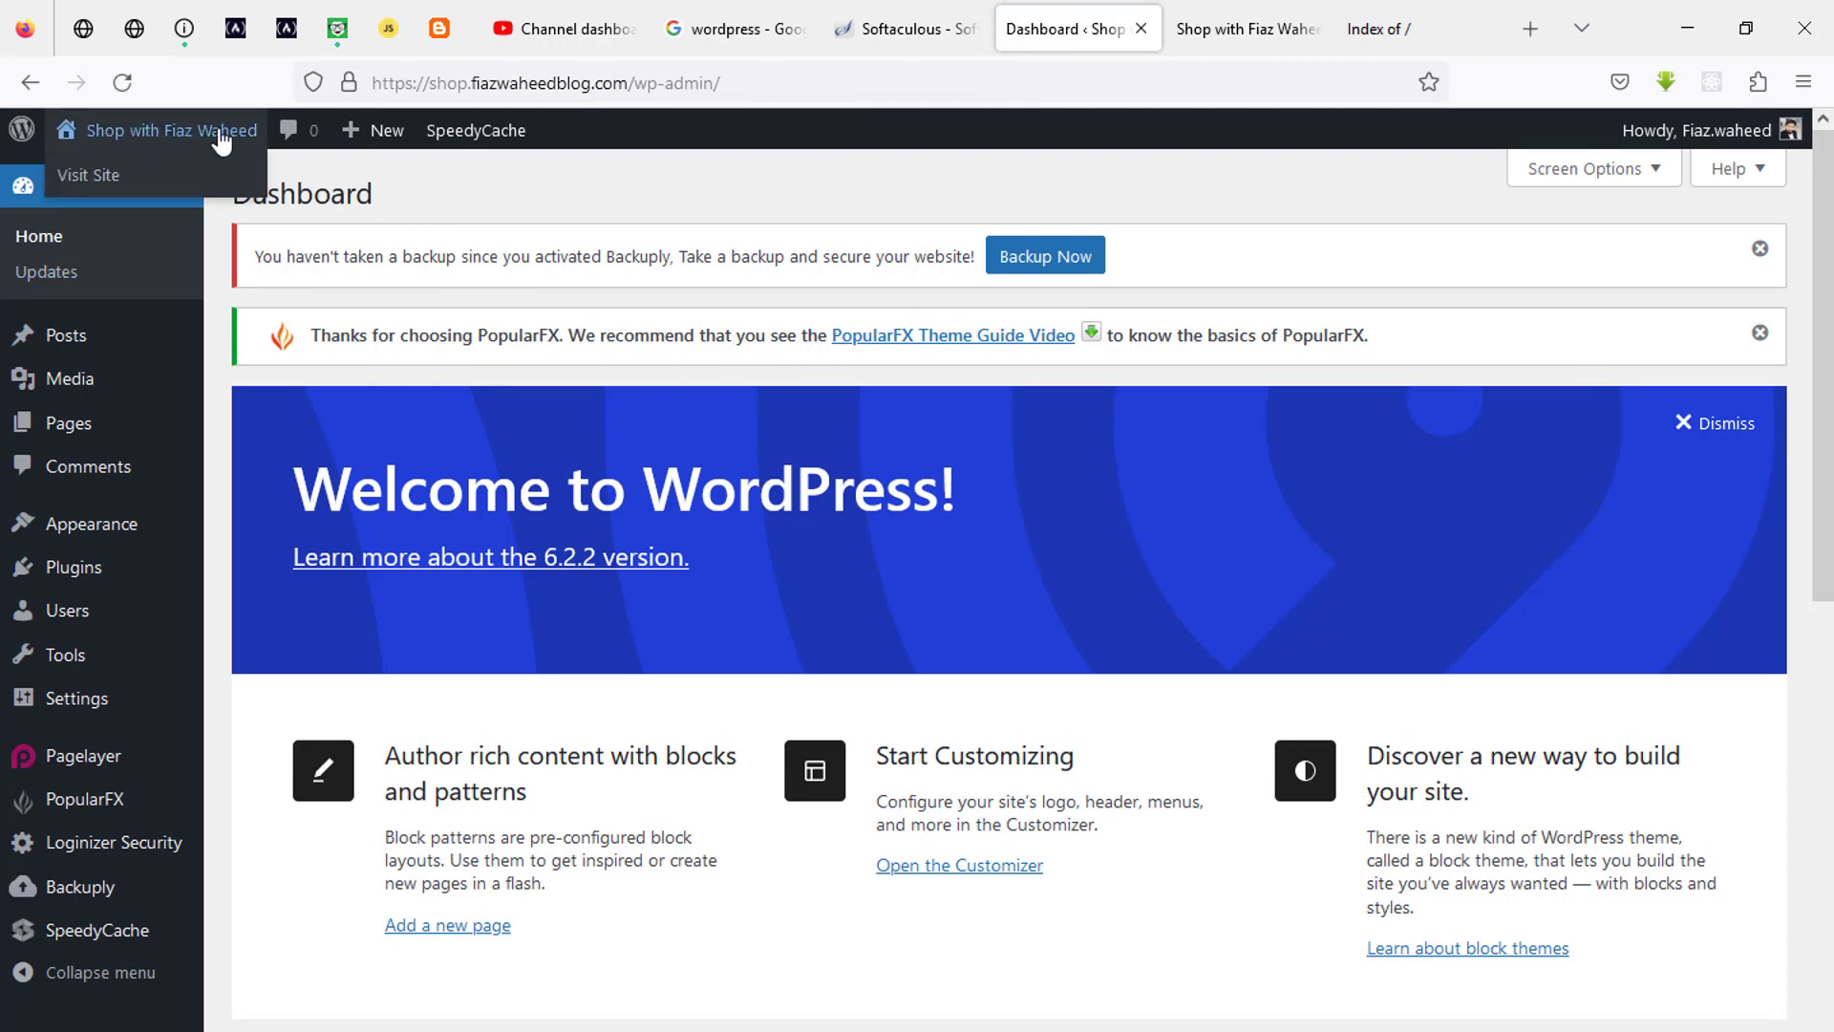
click(1242, 29)
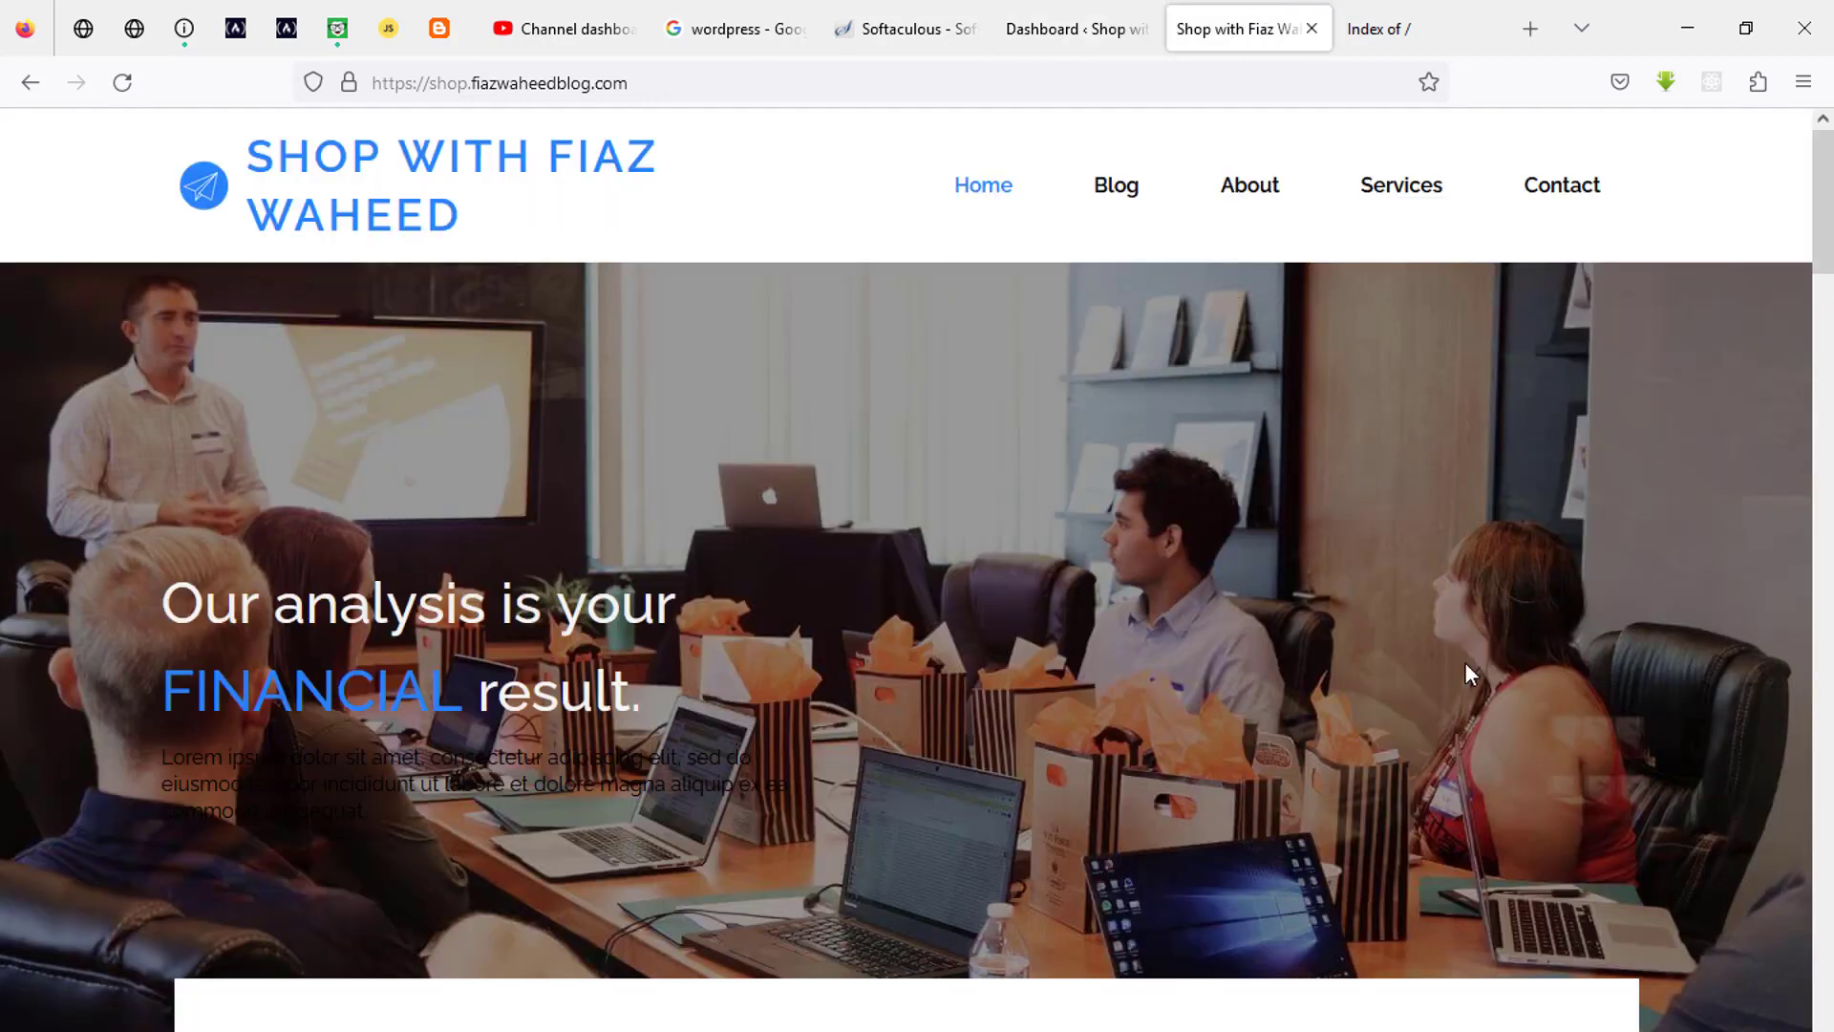